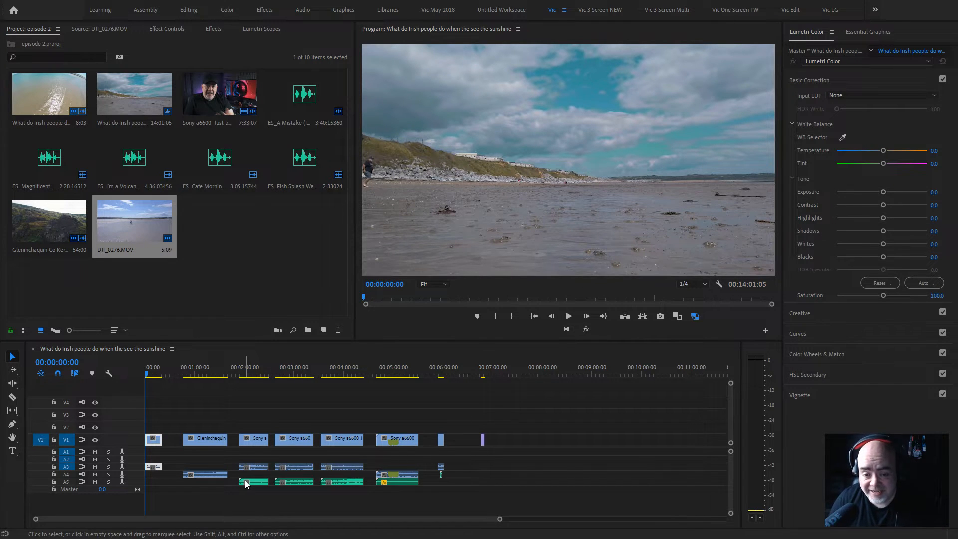
Enlarge the audio tracks in the timeline so the clip waveforms are readable
key(equal)
drag(160, 376, 139, 375)
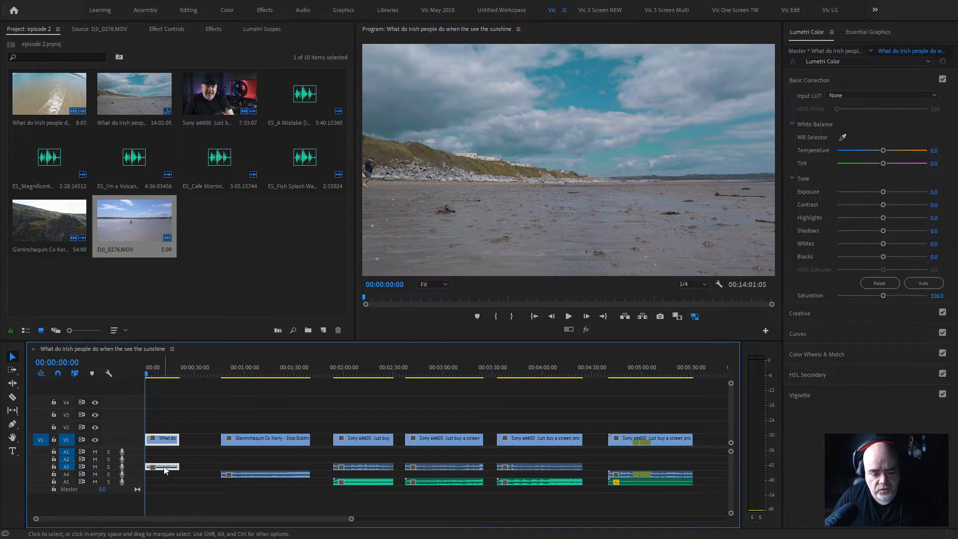
drag(731, 451, 733, 471)
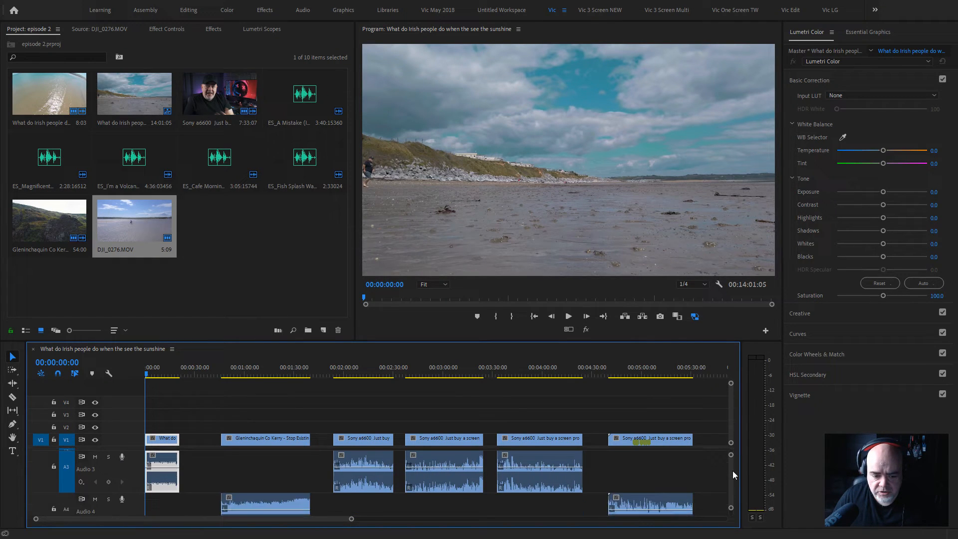
Lower the audio gain of the first beach clip on Audio 3
click(169, 477)
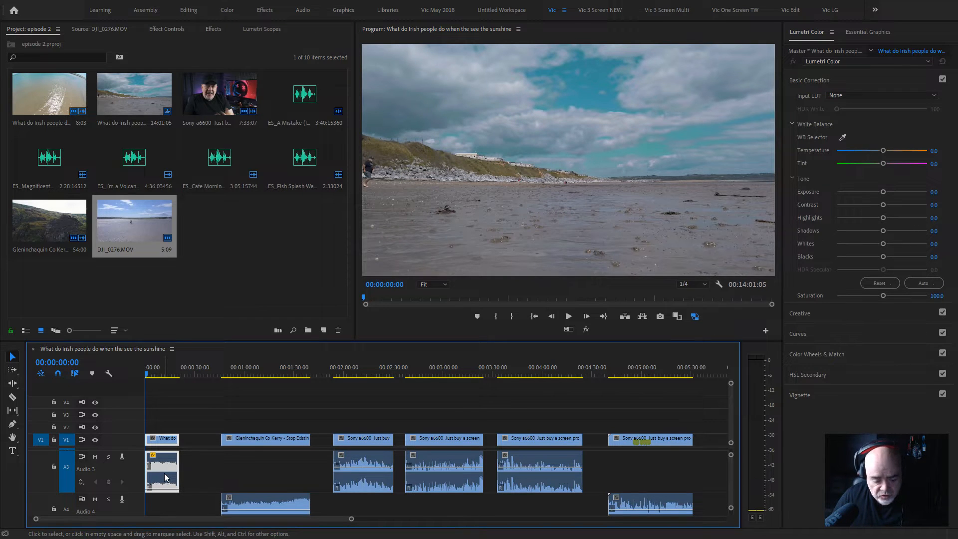
click(193, 466)
key(equal)
key(equal)
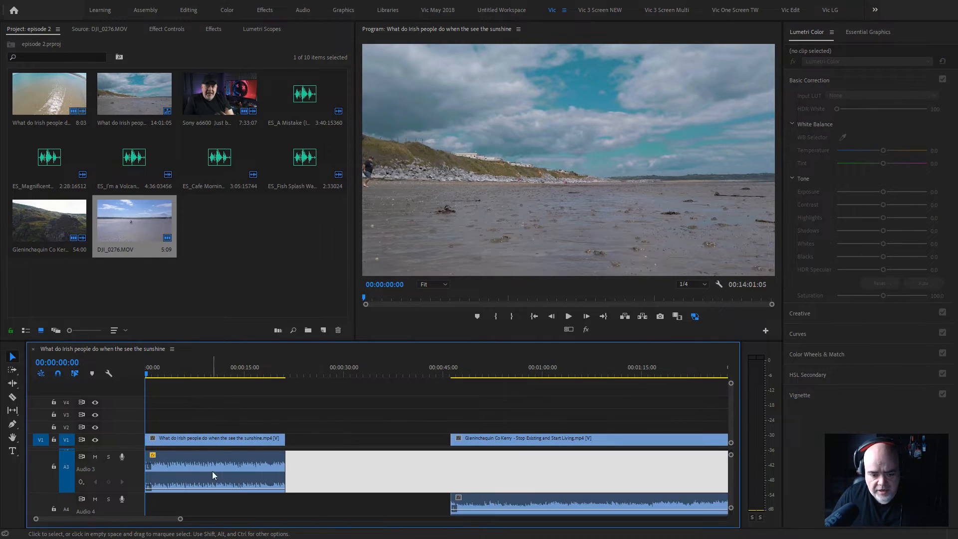
Play the opening beach clip from its start to listen to its audio level
click(240, 480)
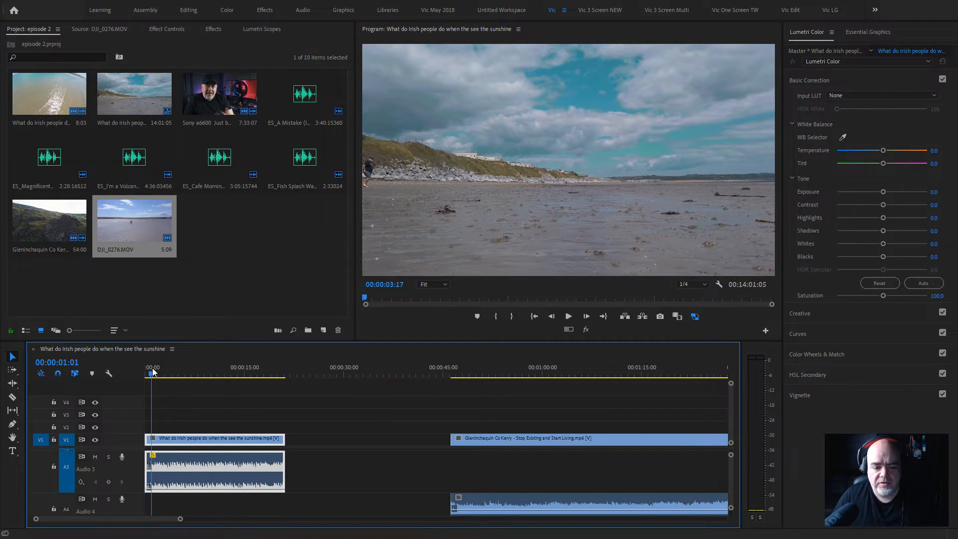
key(space)
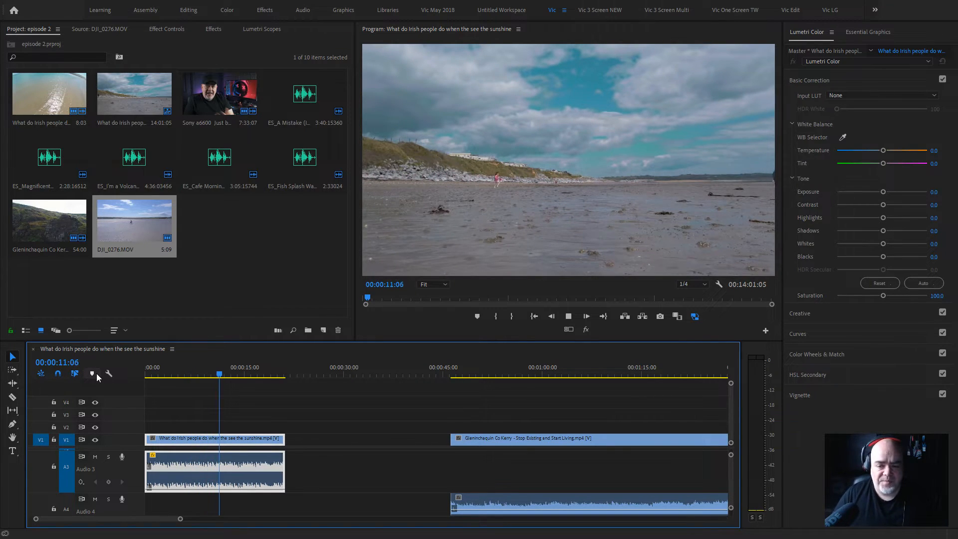
key(space)
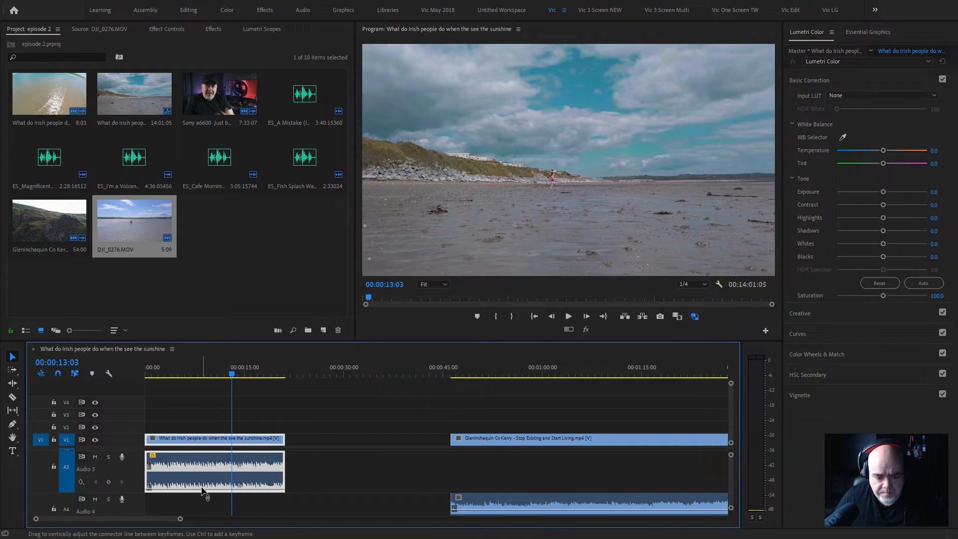
key(Home)
key(space)
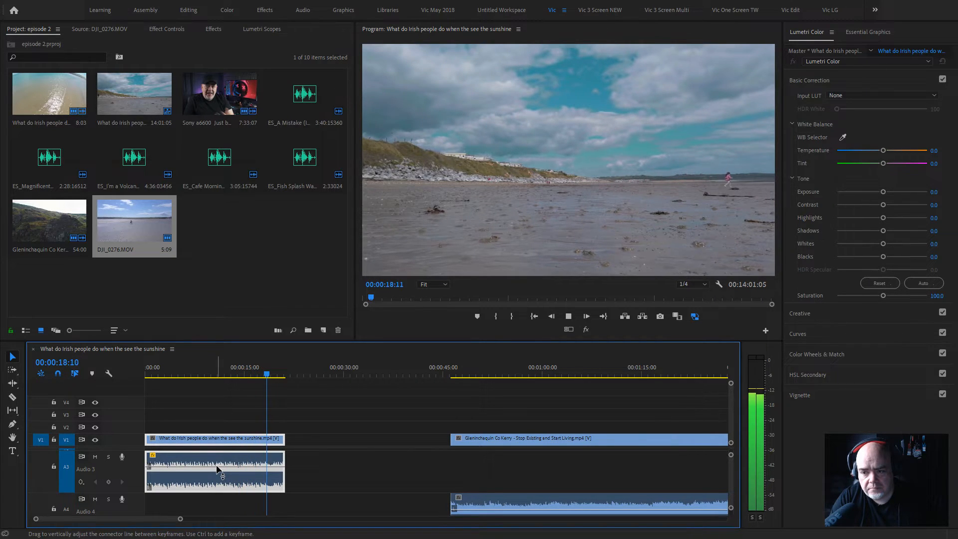
key(space)
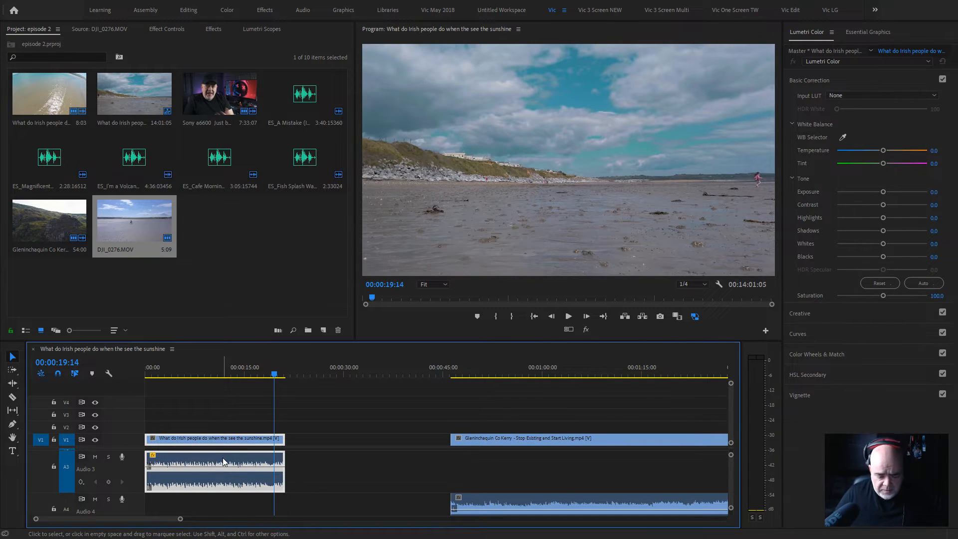
Delete only the audio of the first beach clip, keeping its video
alt+click(222, 457)
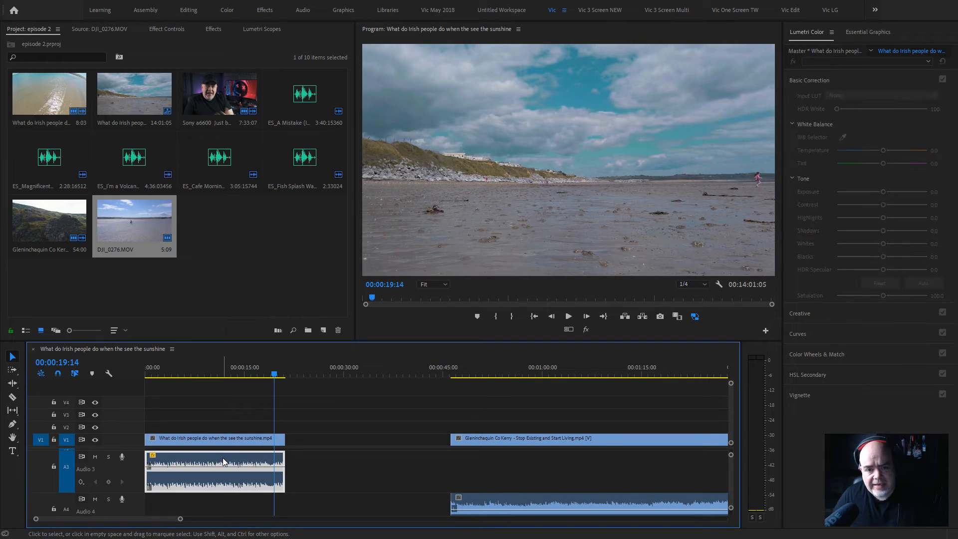
key(Delete)
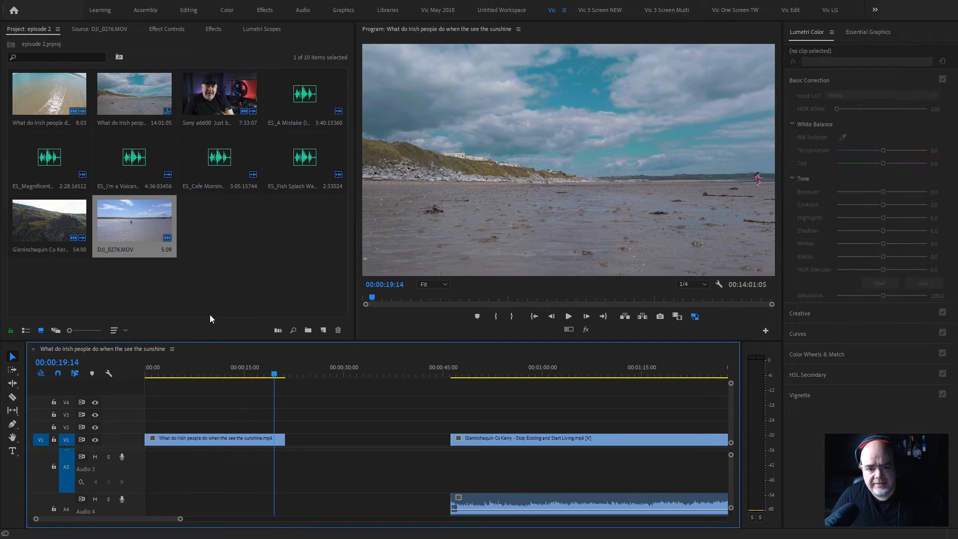
Open the ES_Cafe Mornings music track for preview and listen around the point where the beat starts
double_click(217, 167)
click(63, 94)
key(space)
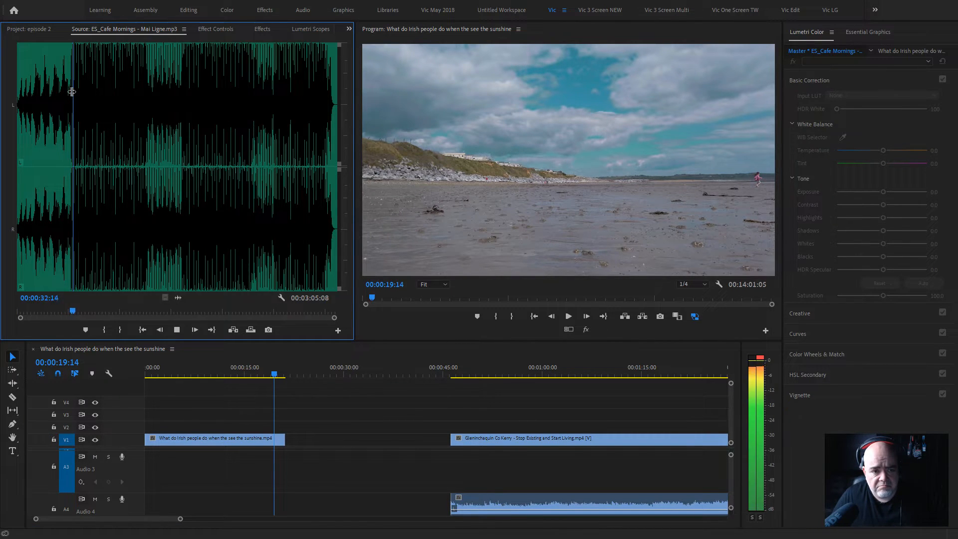
key(equal)
key(equal)
key(space)
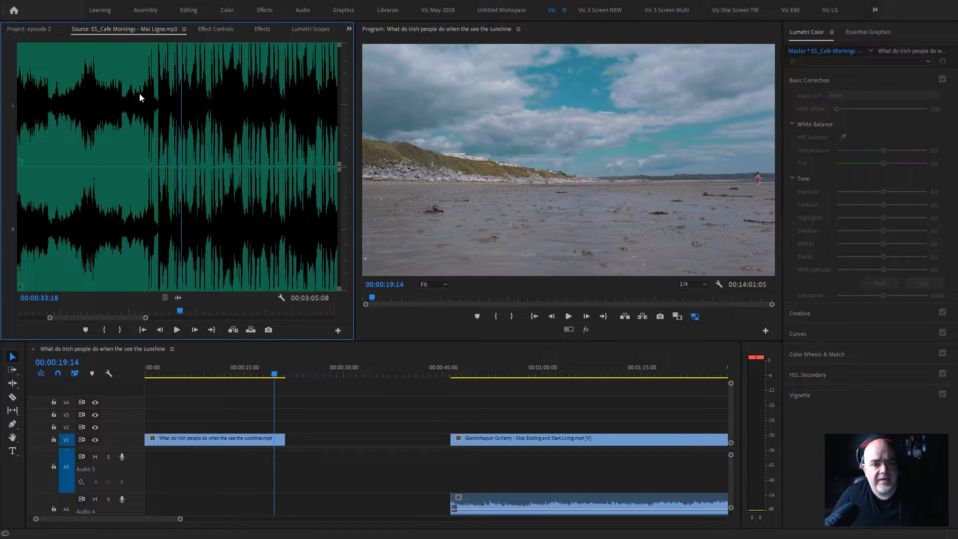
Mark the music track from 00:00:32:00 to 00:00:41:19 and place that section on Audio 3 at the sequence start
click(157, 94)
key(minus)
key(minus)
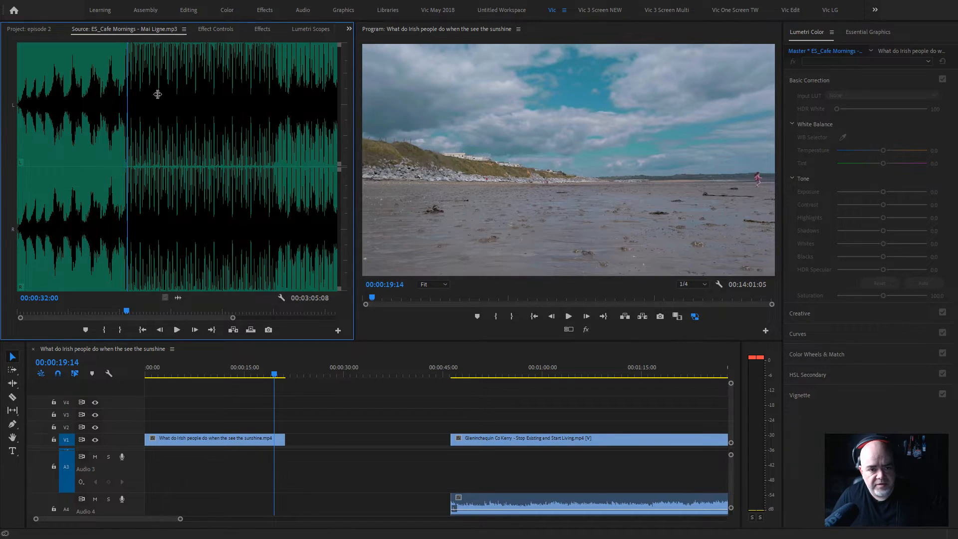
key(equal)
key(i)
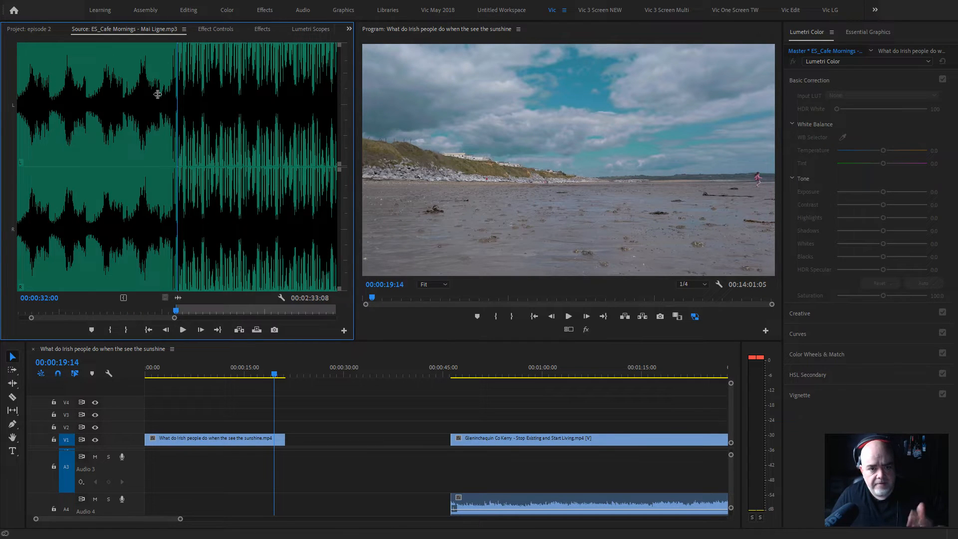
click(244, 94)
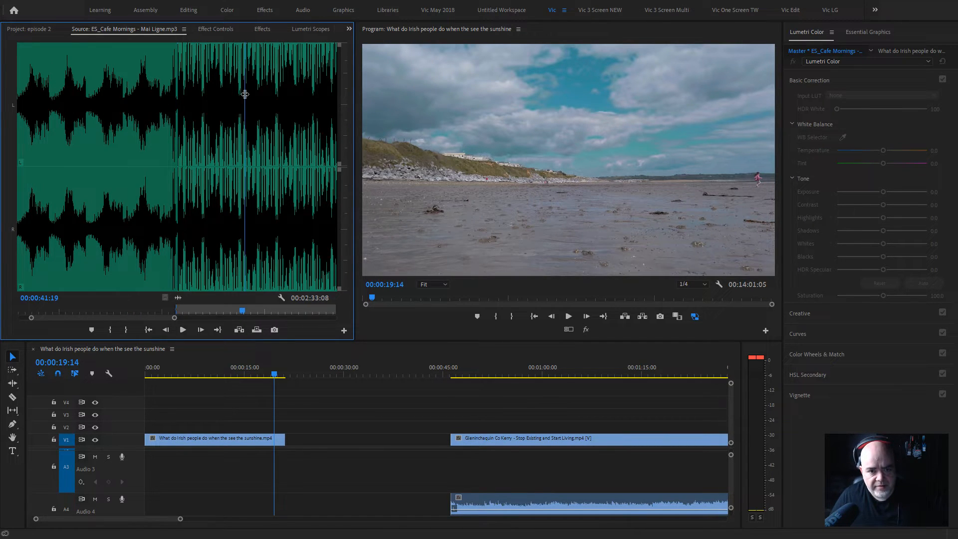
key(o)
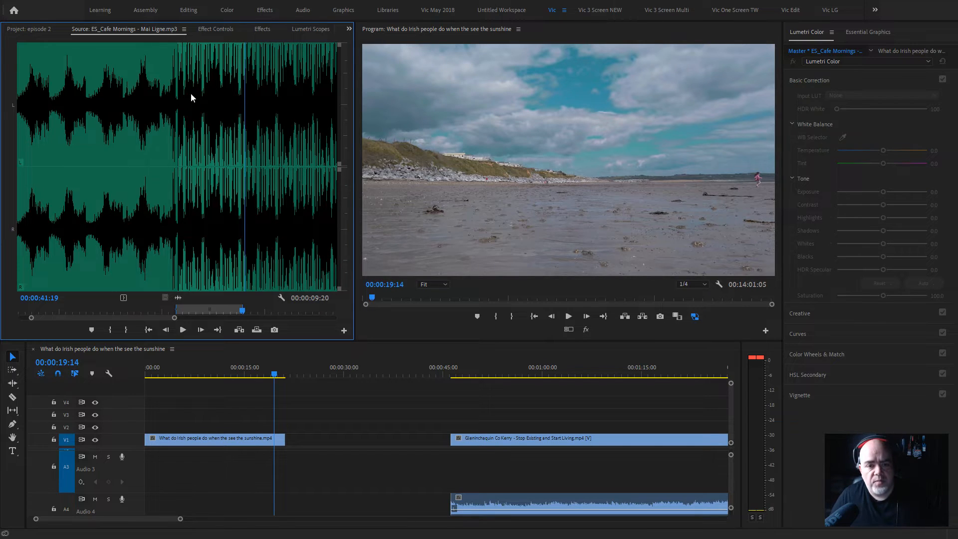
drag(184, 320, 220, 328)
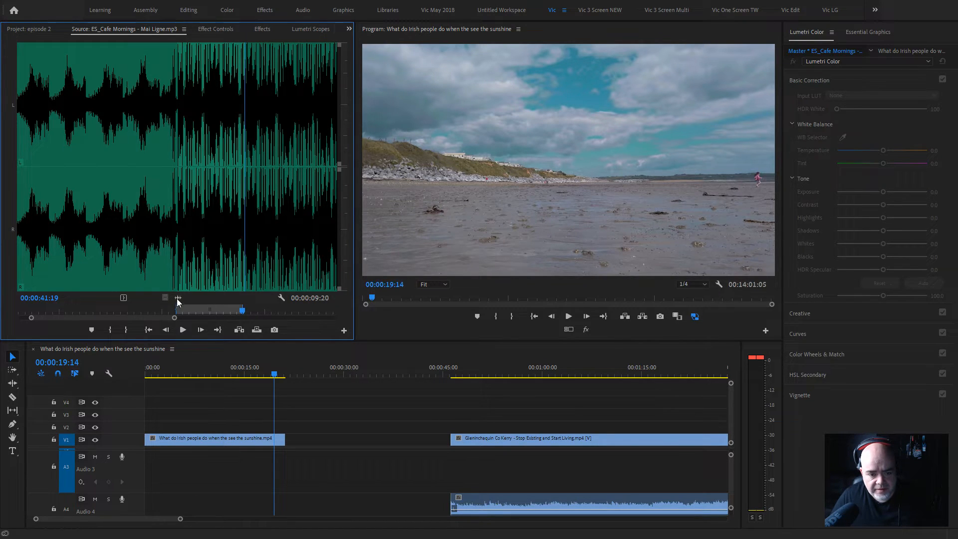
drag(178, 302, 148, 494)
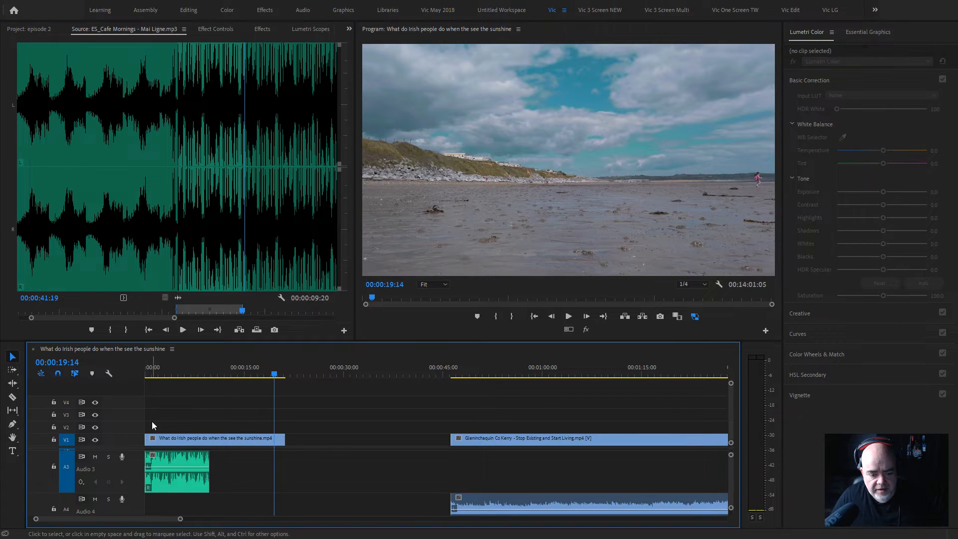
Play the sequence from the beginning to hear the music under the beach clip
key(Home)
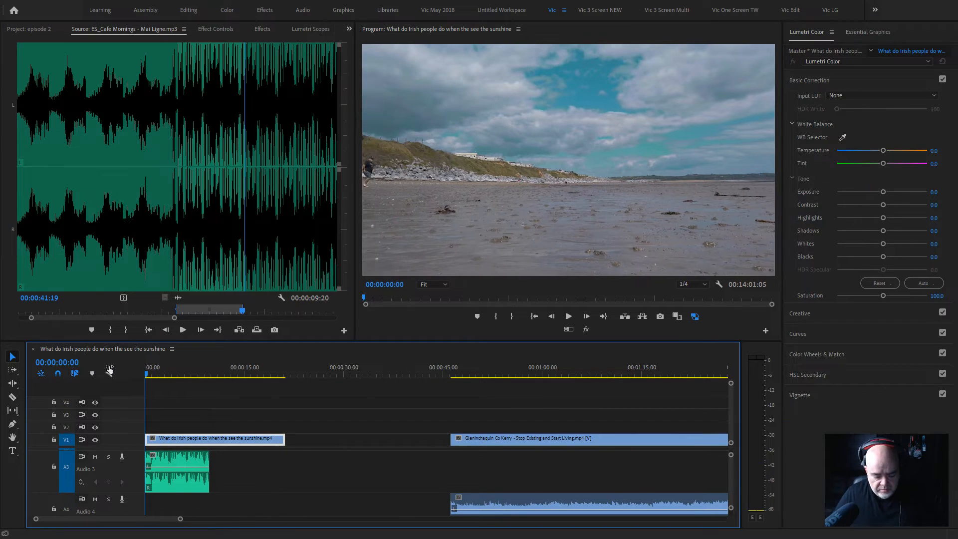
key(equal)
key(equal)
key(minus)
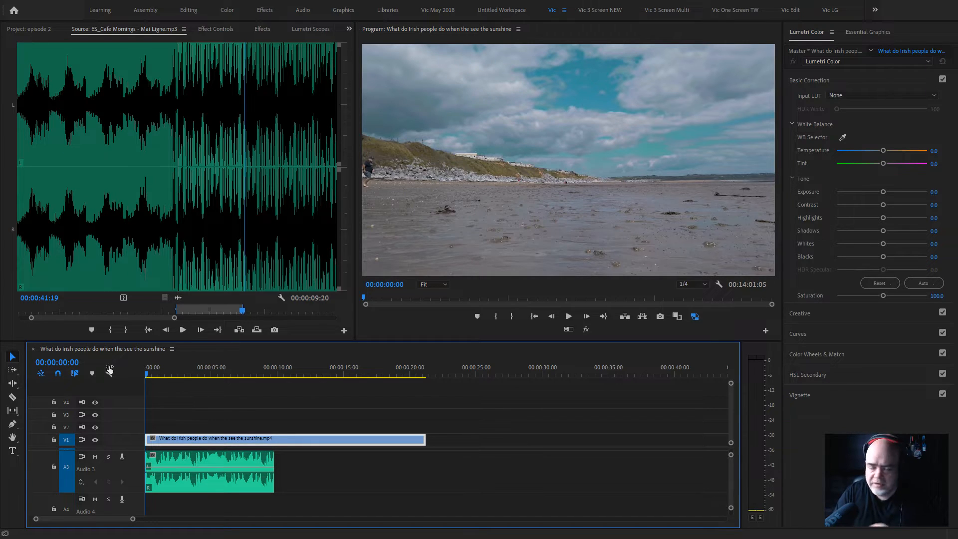
key(equal)
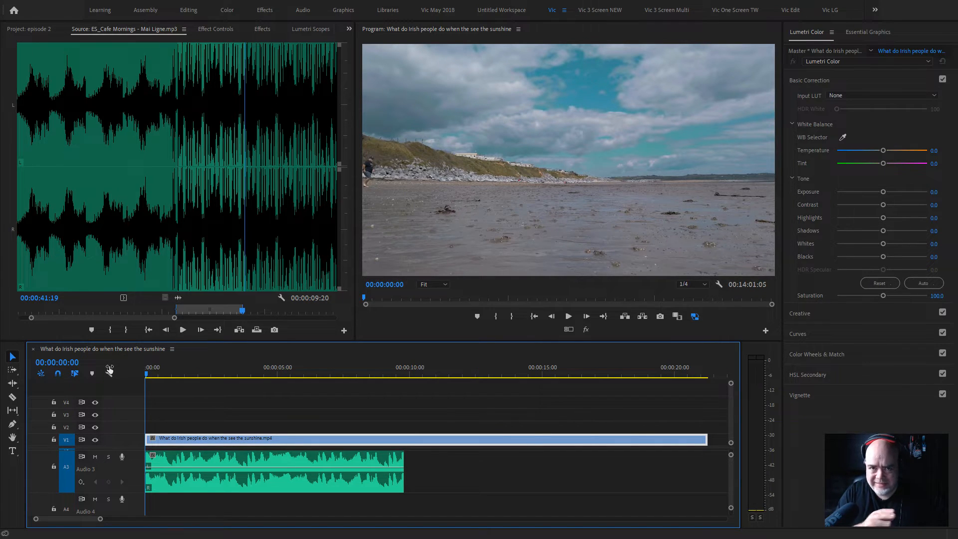
key(space)
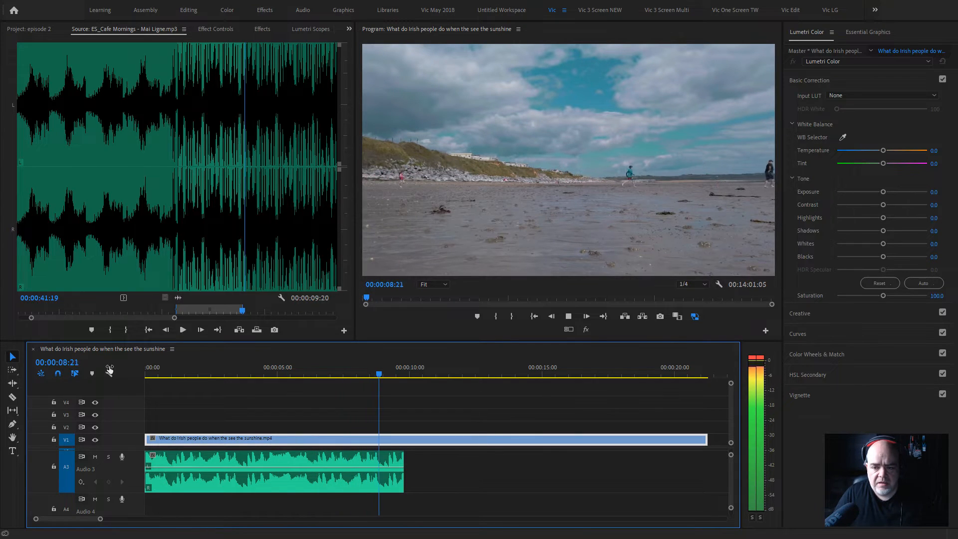
key(space)
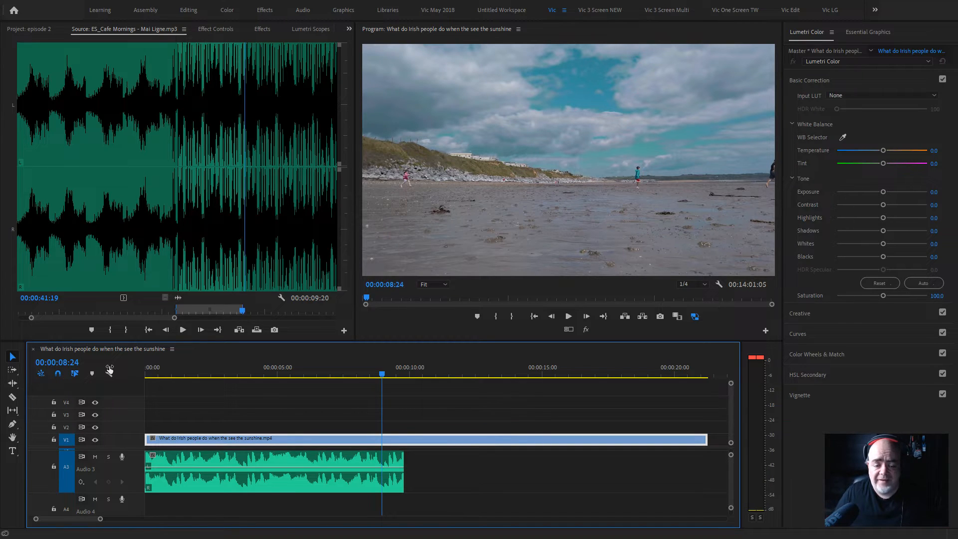
Try lowering the music clip's volume line on Audio 3, and undo the change
click(304, 465)
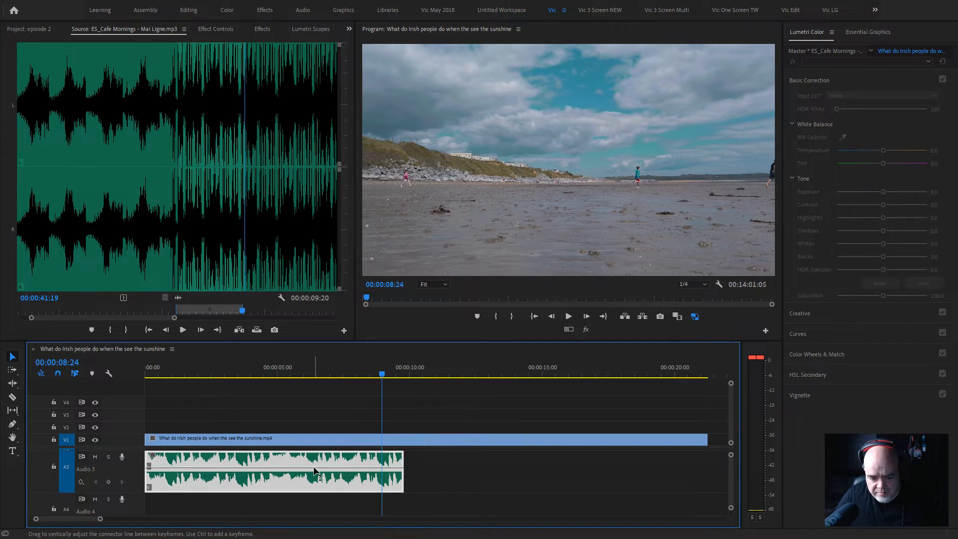
drag(314, 468, 314, 482)
key(ctrl+z)
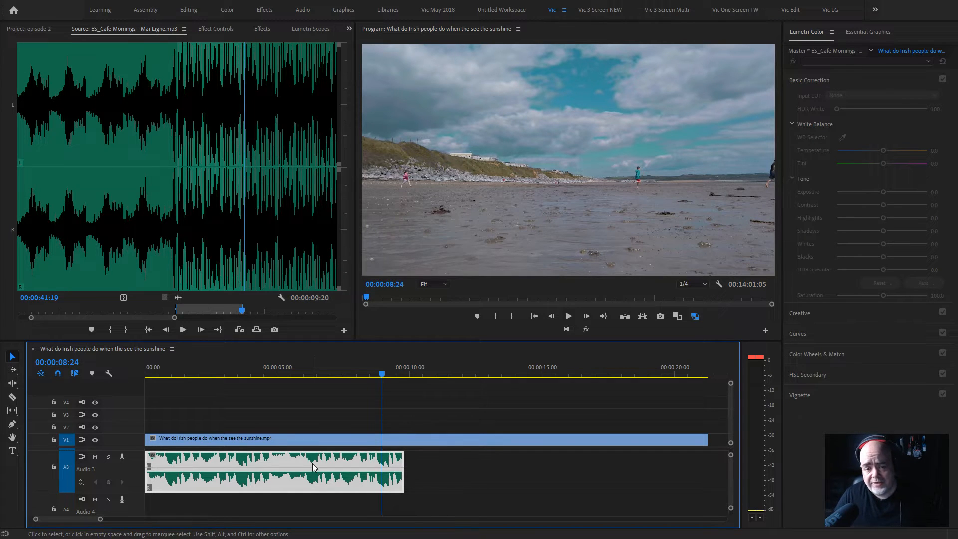
Reduce the audio gain of the music clip on Audio 3 and play the opening to check its level
key(g)
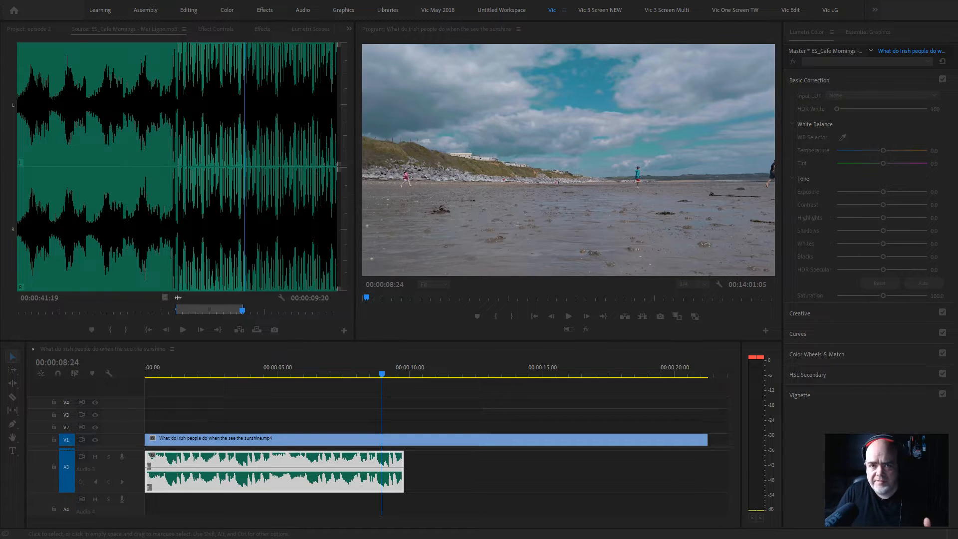
key(Return)
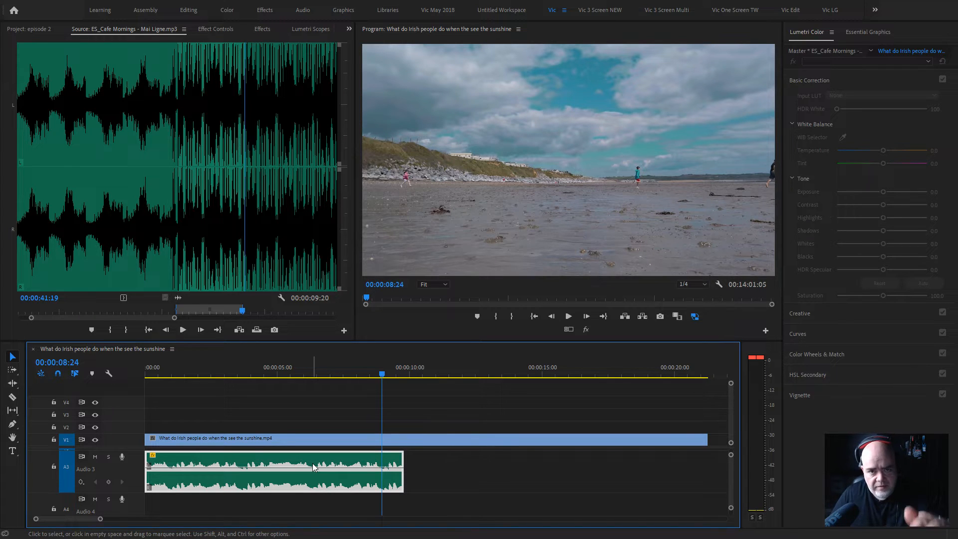
click(158, 374)
key(space)
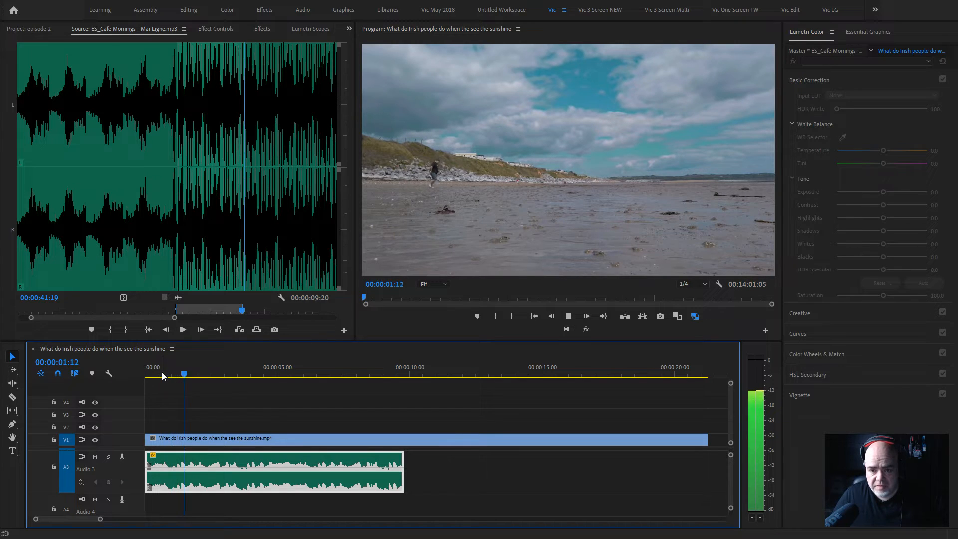
key(space)
Undo the music edits until the beach clip's original audio is back on Audio 3
key(minus)
key(minus)
key(minus)
key(minus)
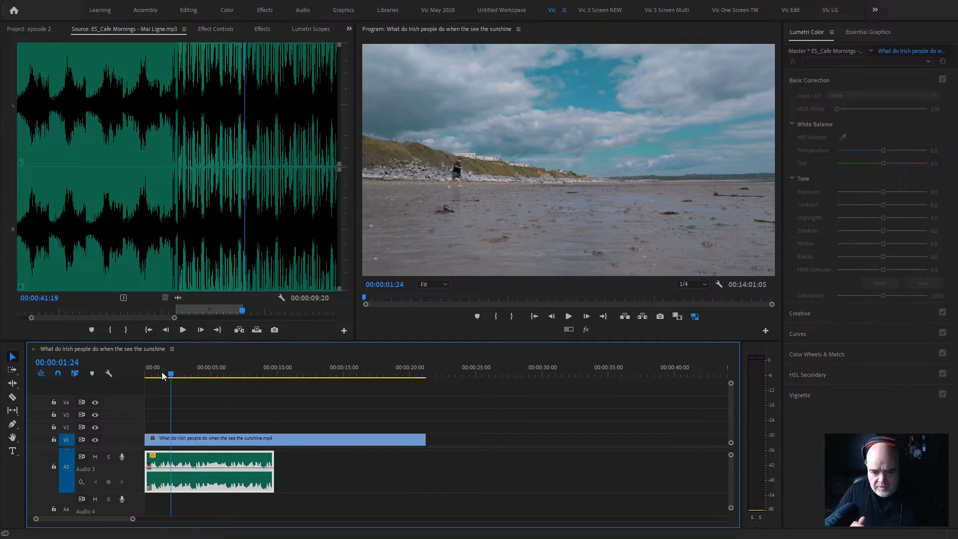
key(ctrl+z)
key(ctrl+z)
key(ctrl+z)
key(ctrl+z)
key(ctrl+z)
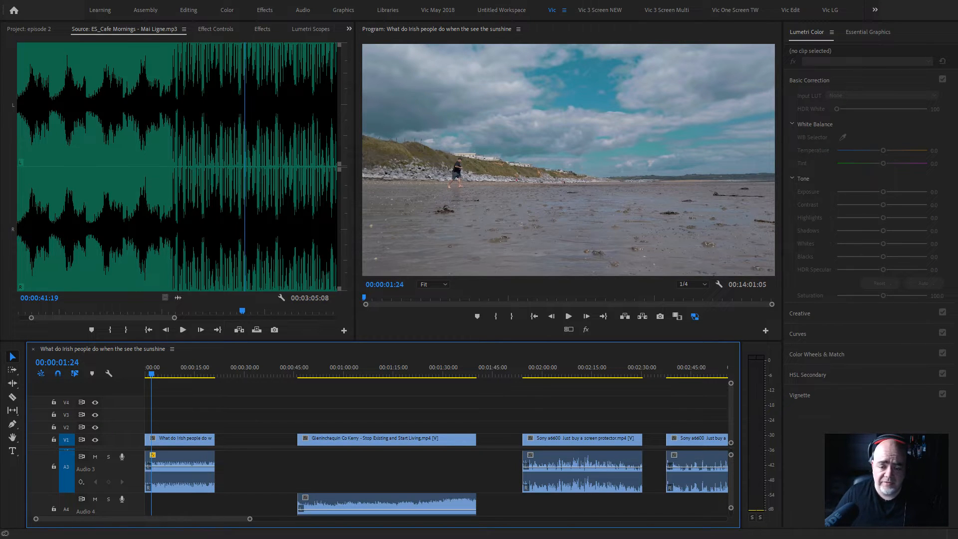
Move the Gleninchaquin clip's audio up to Audio 3 and play the clip from its start to review its sound
drag(336, 498, 334, 486)
click(299, 374)
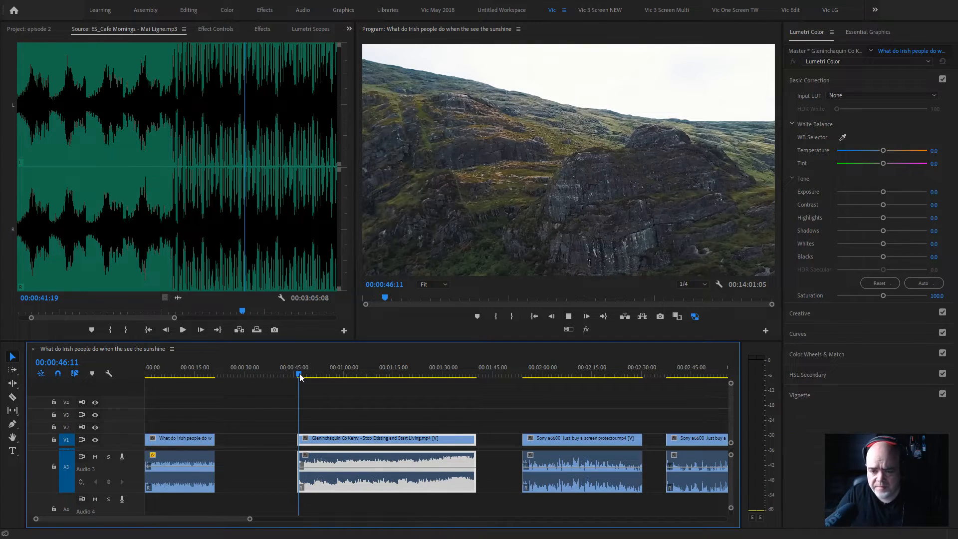
key(space)
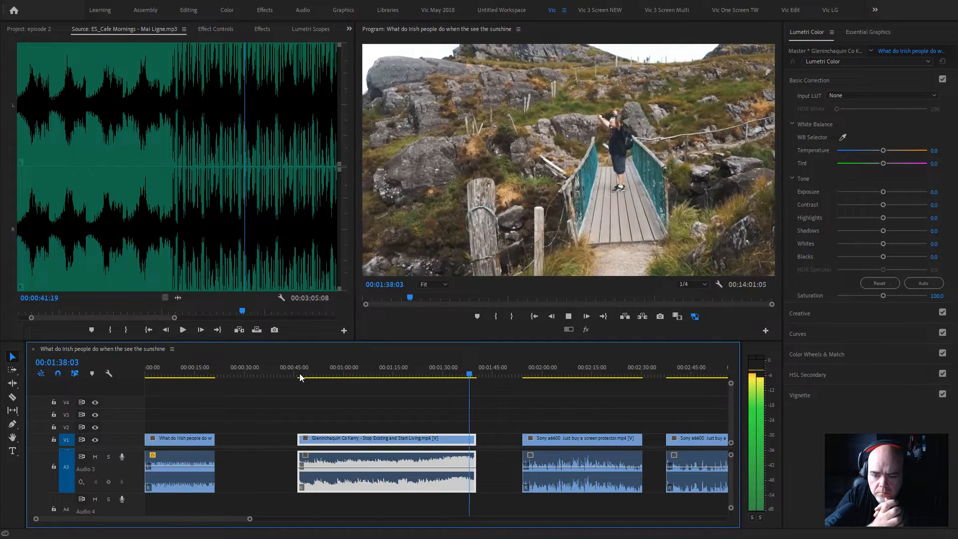
key(space)
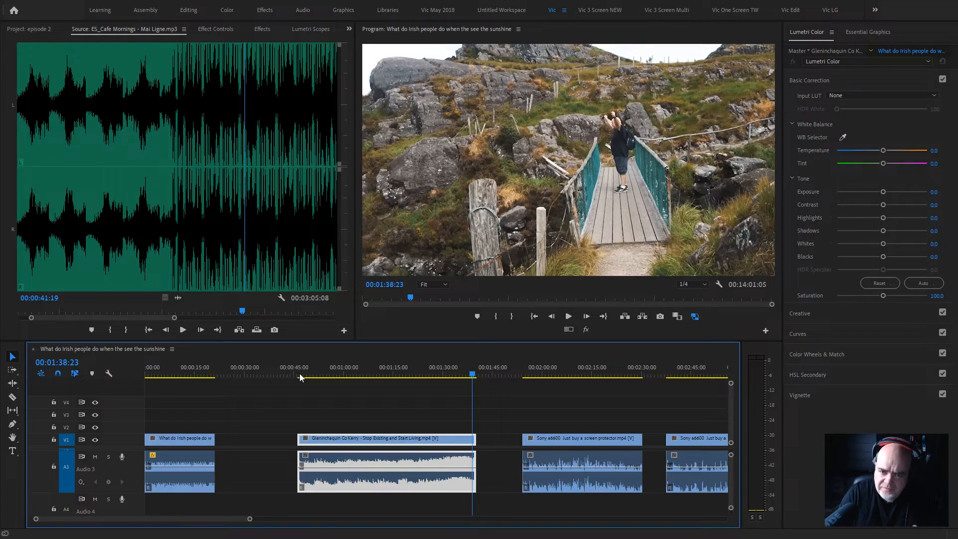
drag(322, 374, 330, 374)
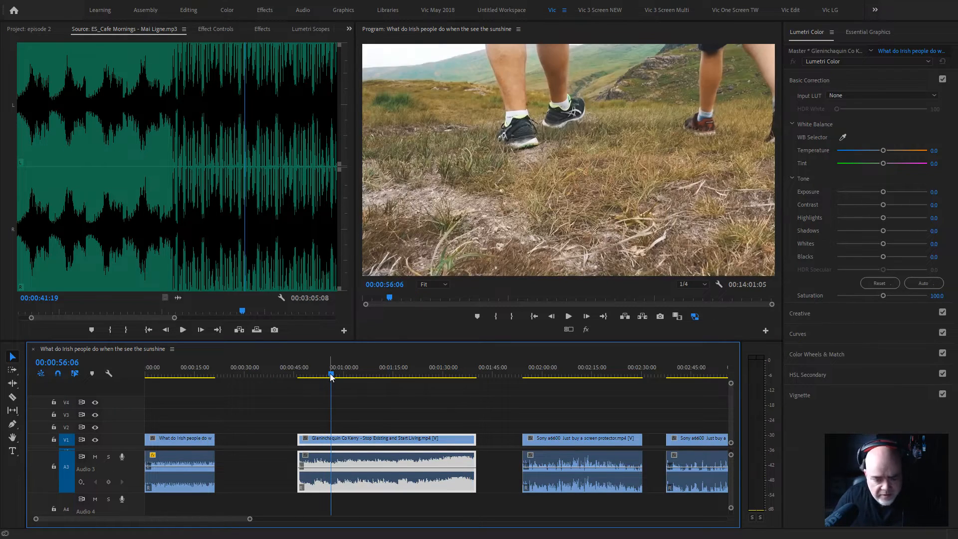
Play sections of the Gleninchaquin clip from 00:00:56:06 through its ending to review how the music builds
key(space)
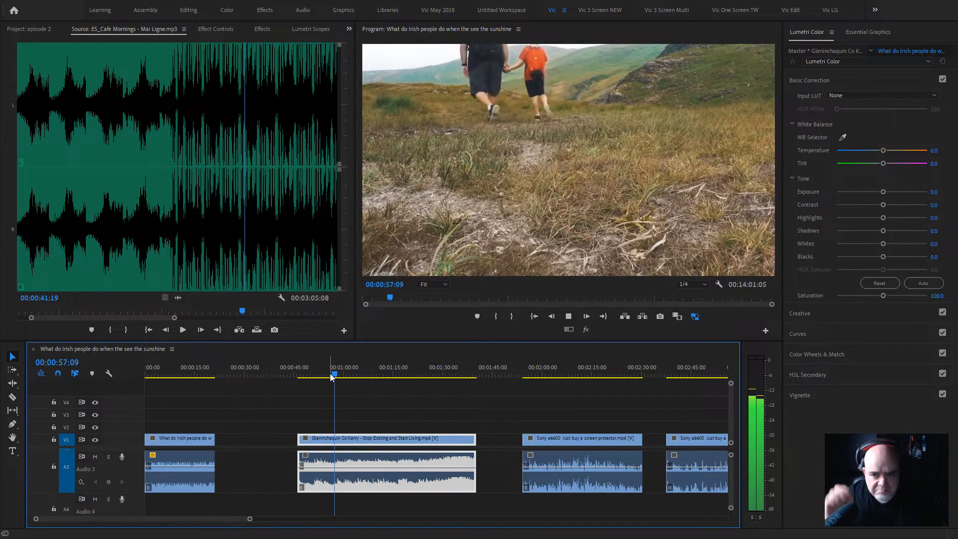
key(space)
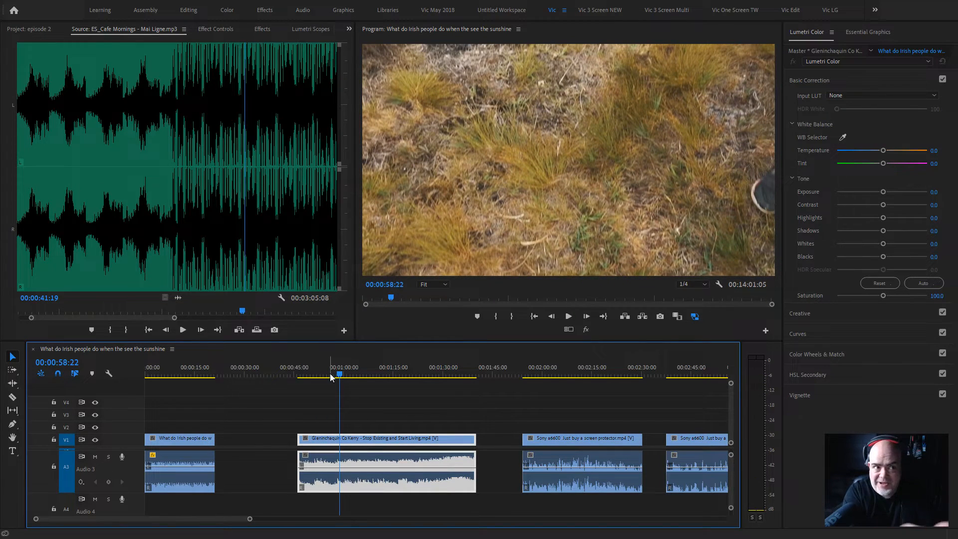
key(space)
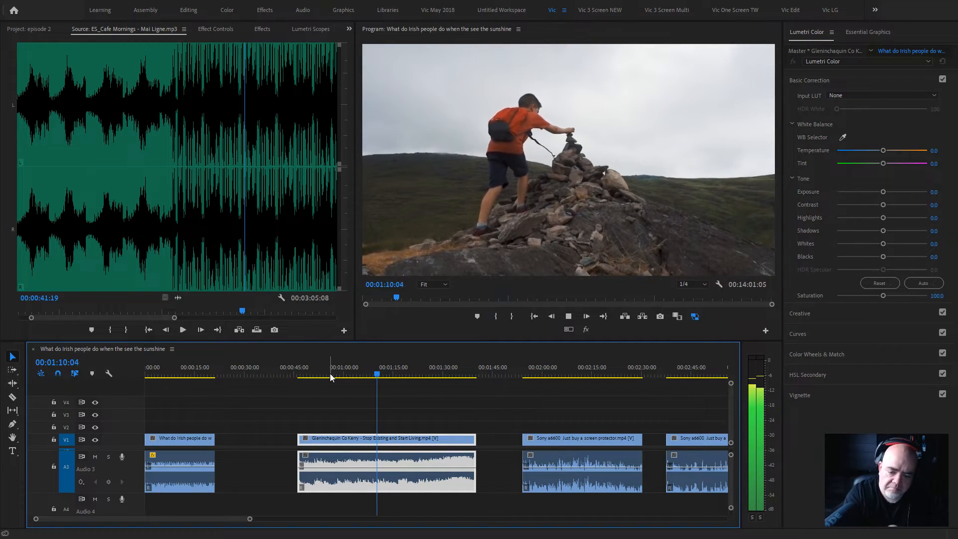
key(space)
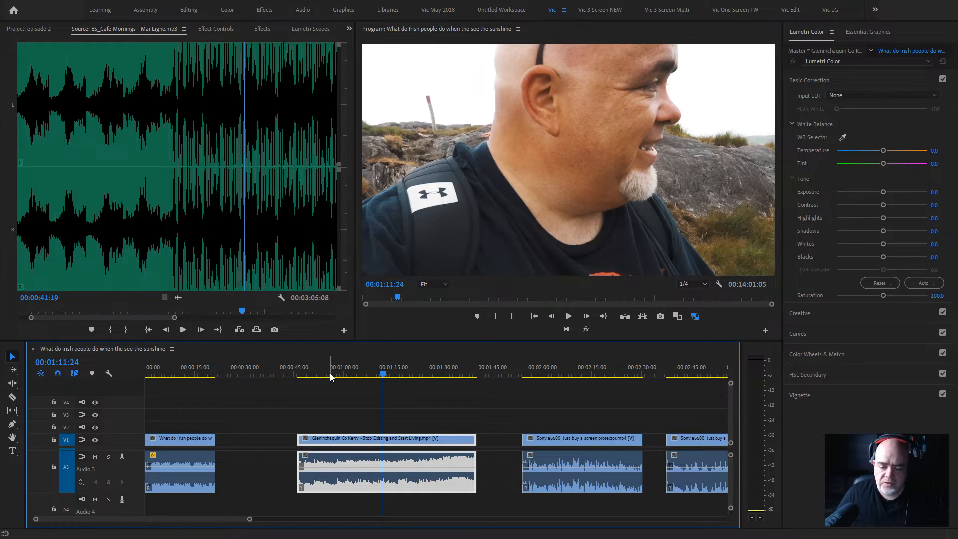
click(423, 367)
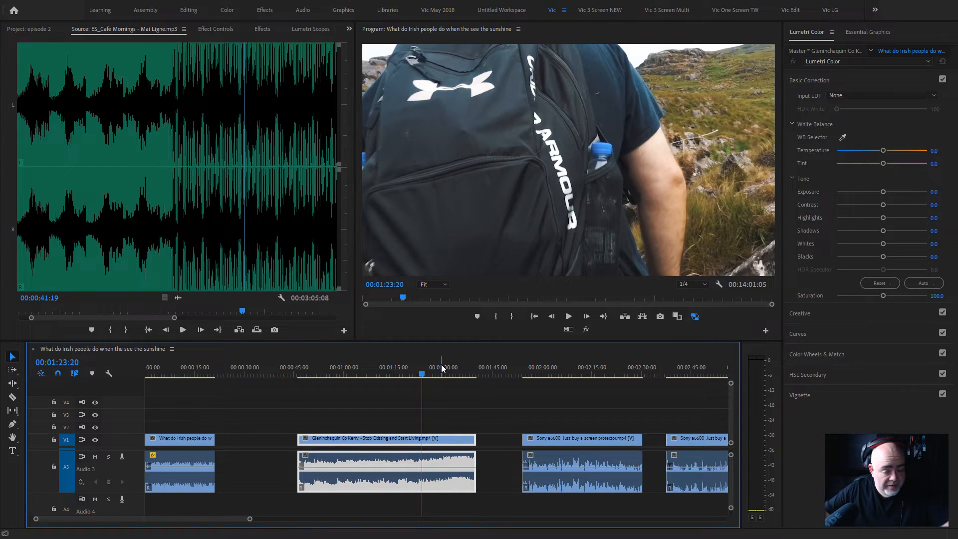
click(441, 368)
key(space)
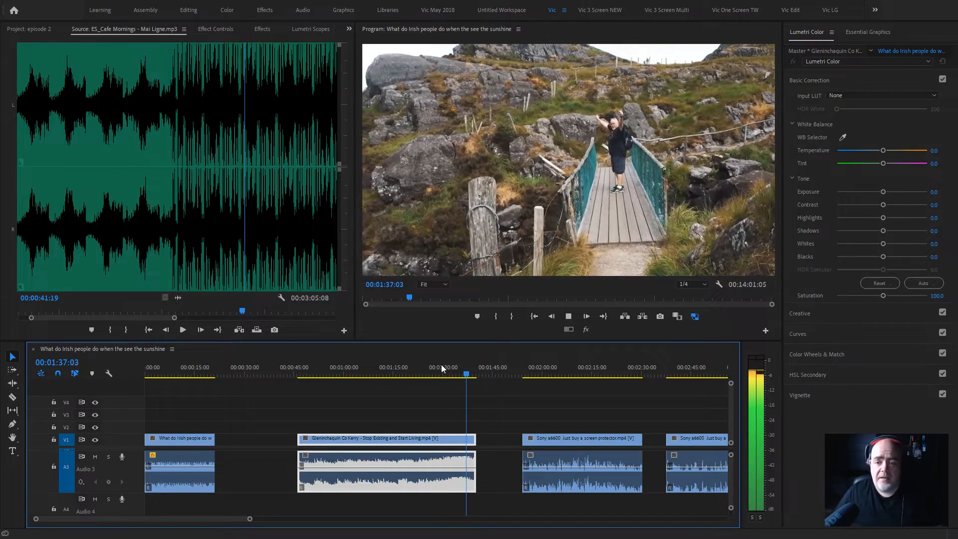
key(space)
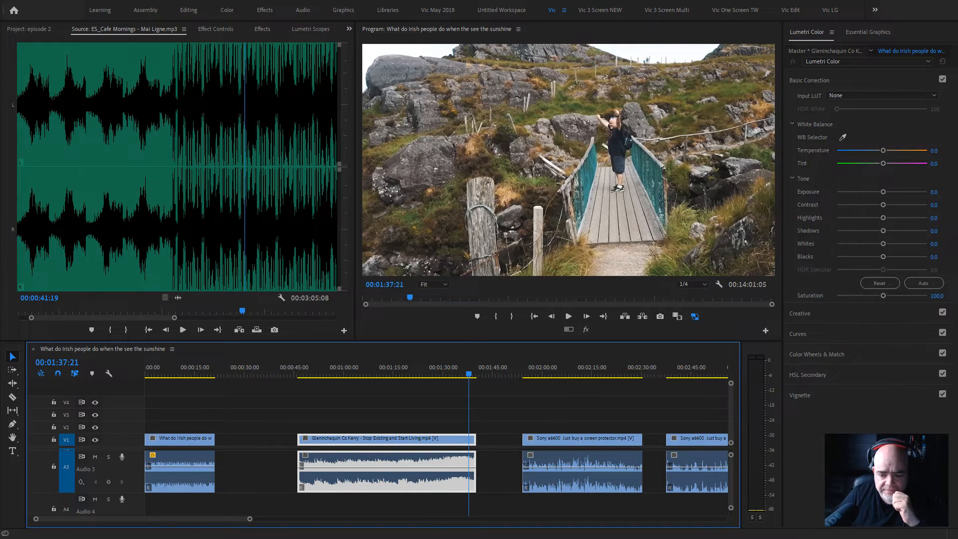
Go to the first Sony a6600 clip at 00:02:08:00 and play part of the Cafe Mornings source track
click(568, 375)
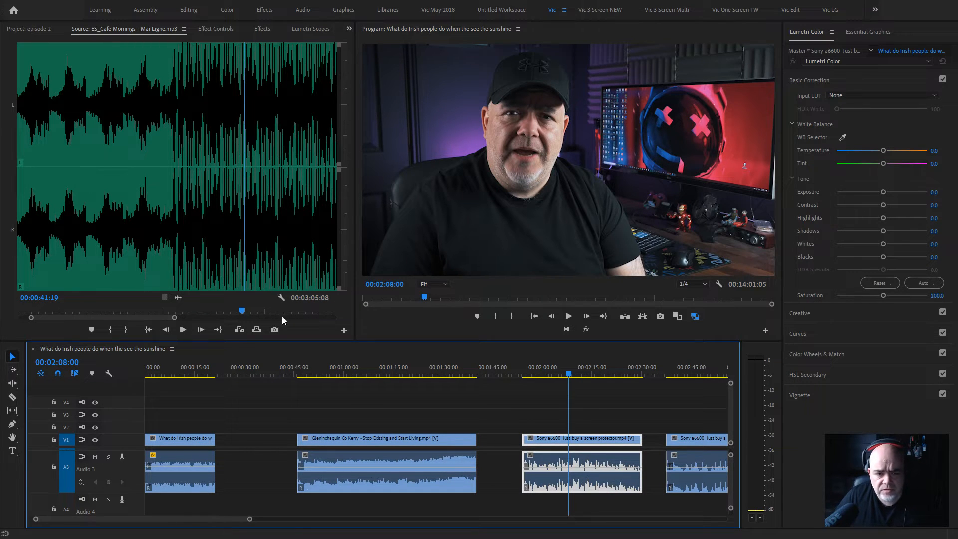
click(124, 106)
key(space)
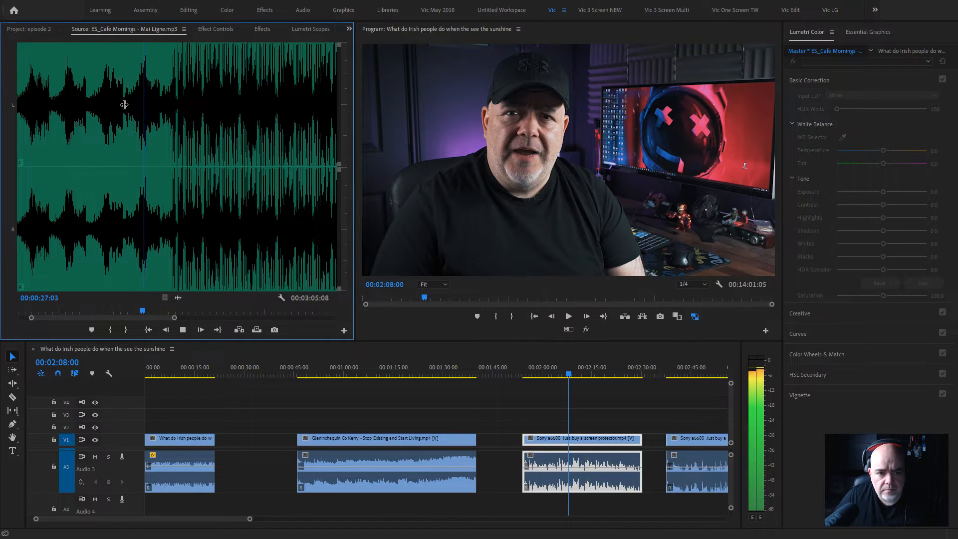
key(space)
Open ES_I'm a Volcano - Duplex Heart.mp3 from the project and play its opening up to the change in the waveform
click(31, 29)
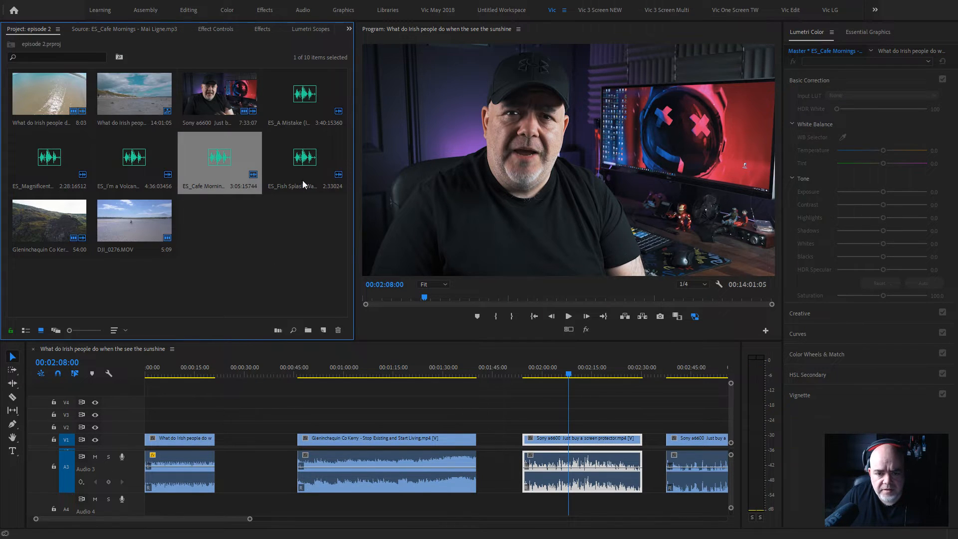
double_click(115, 147)
key(space)
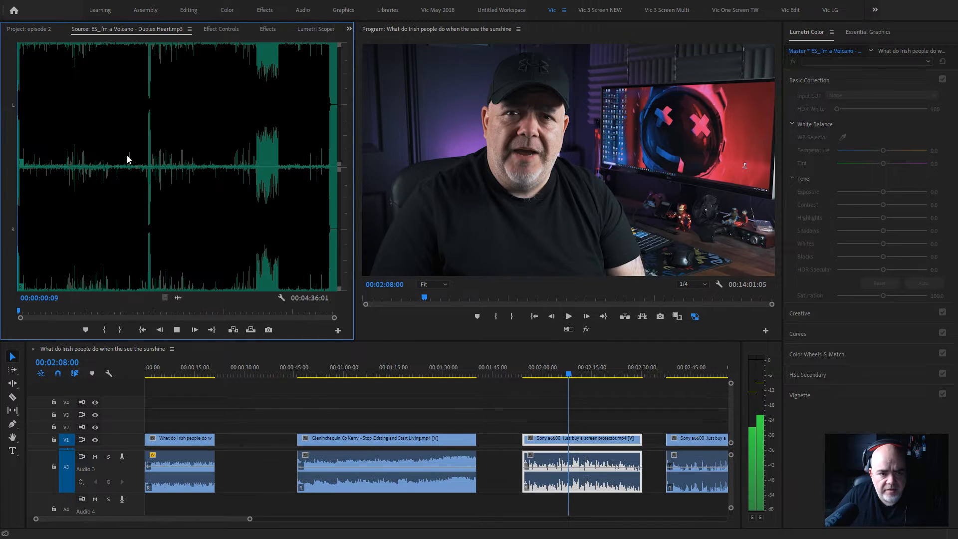
key(=)
key(=)
key(=)
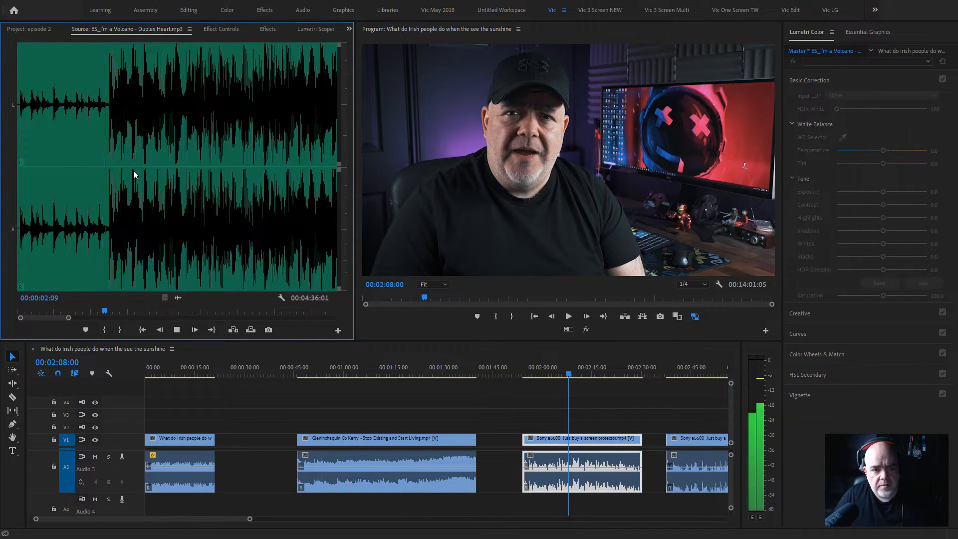
key(space)
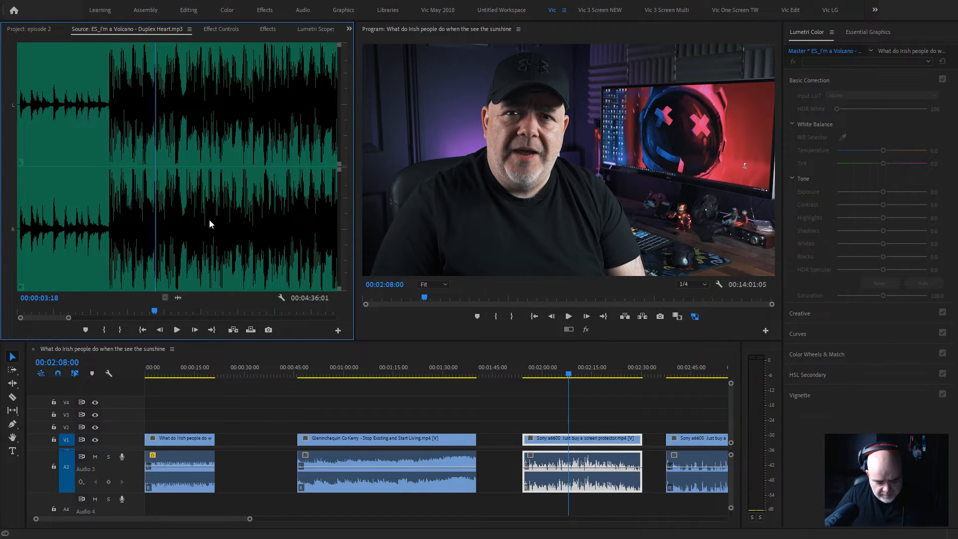
Place the I'm a Volcano track on Audio 3 in the empty timeline beyond the last clip, starting around 00:16:15:00
key(-)
key(-)
key(-)
click(643, 403)
key(-)
key(-)
key(-)
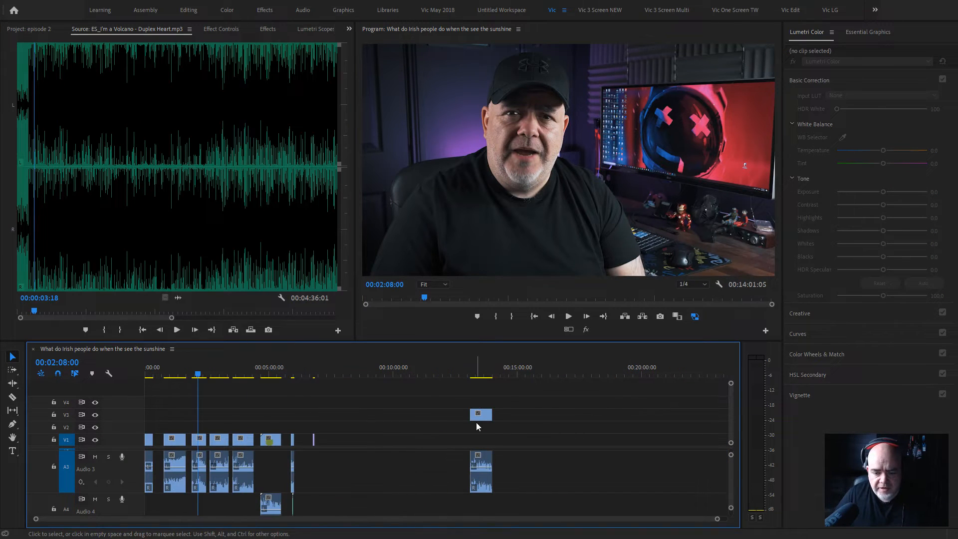
key(minus)
drag(179, 298, 540, 471)
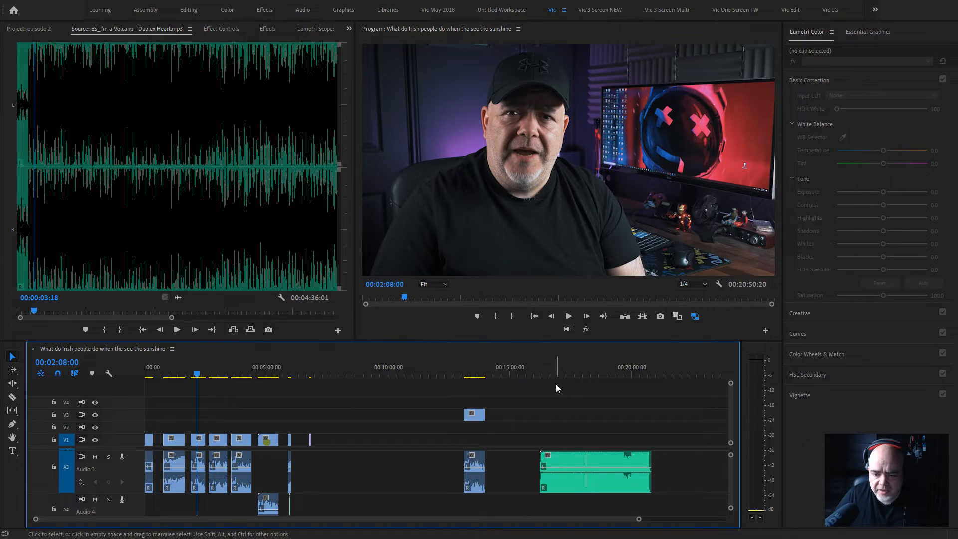
click(541, 368)
key(=)
key(=)
key(=)
drag(731, 455, 728, 468)
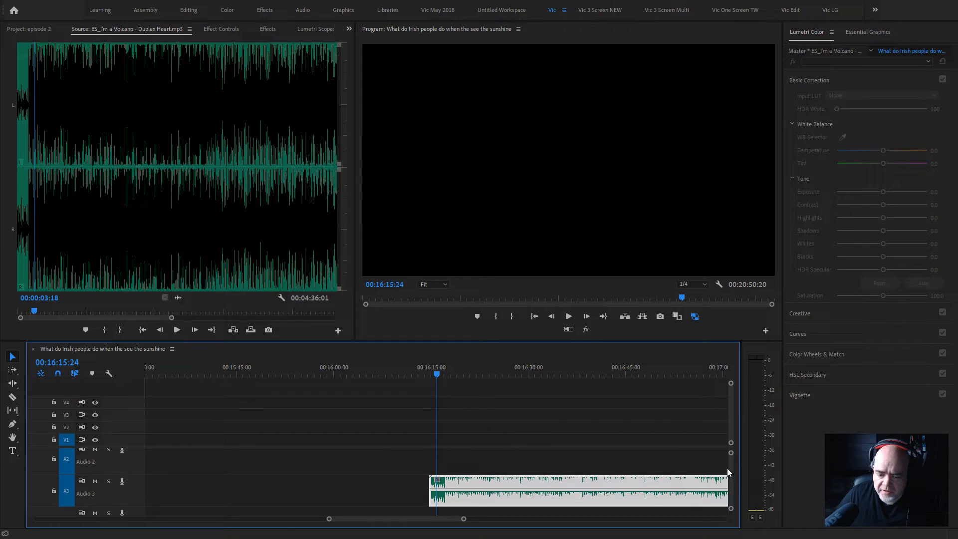
Open the source video What do Irish people do when the see the sunshine.mp4 and mark the beach shot from 00:00:55:22 to 00:01:03:00
click(34, 30)
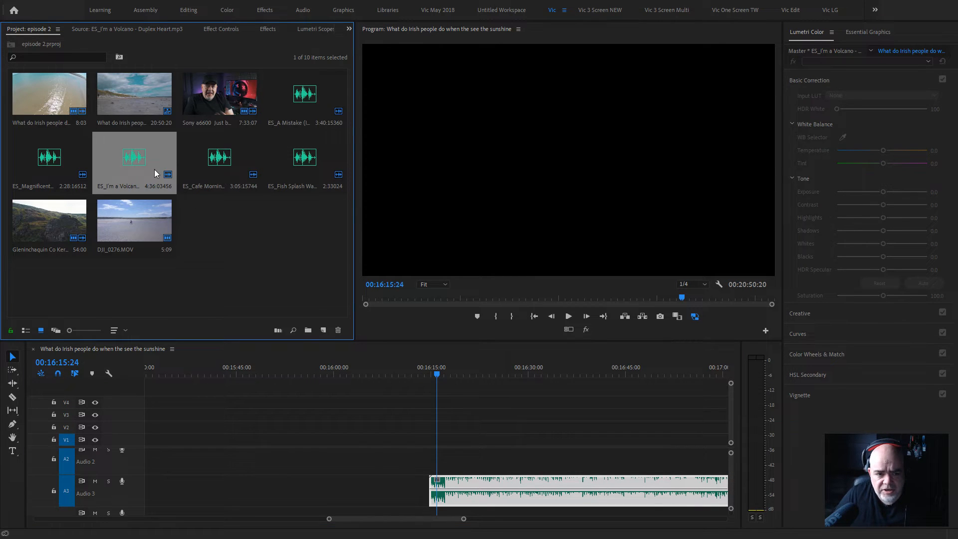
double_click(125, 95)
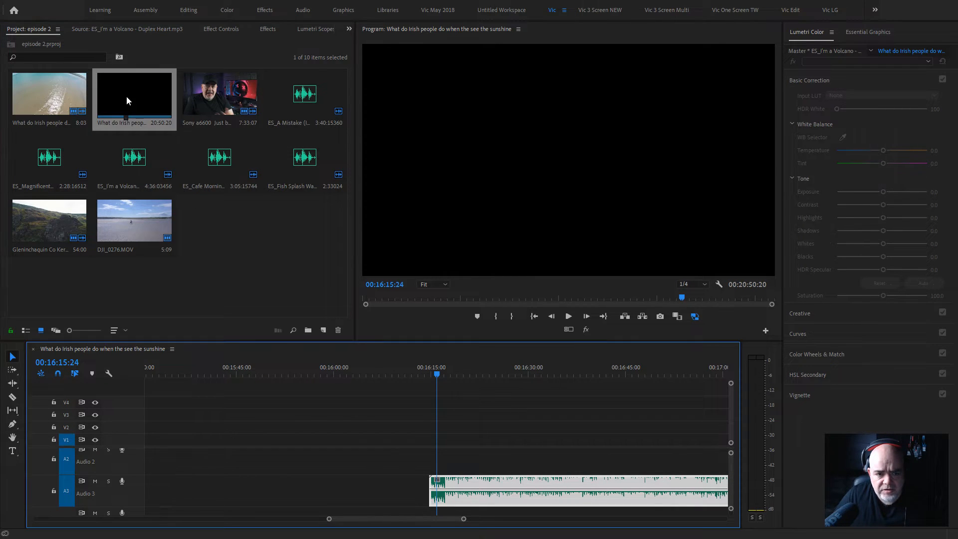
double_click(134, 101)
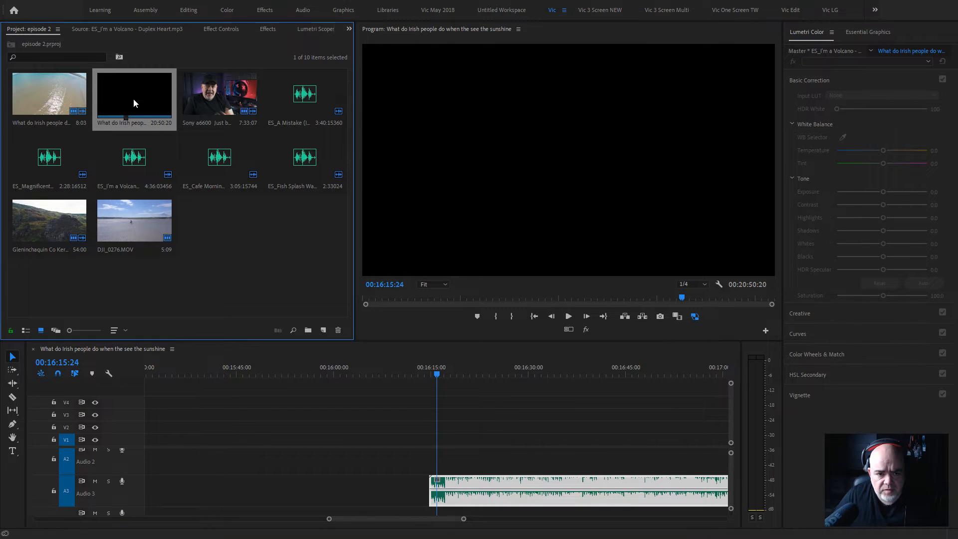
double_click(55, 86)
drag(132, 310, 69, 314)
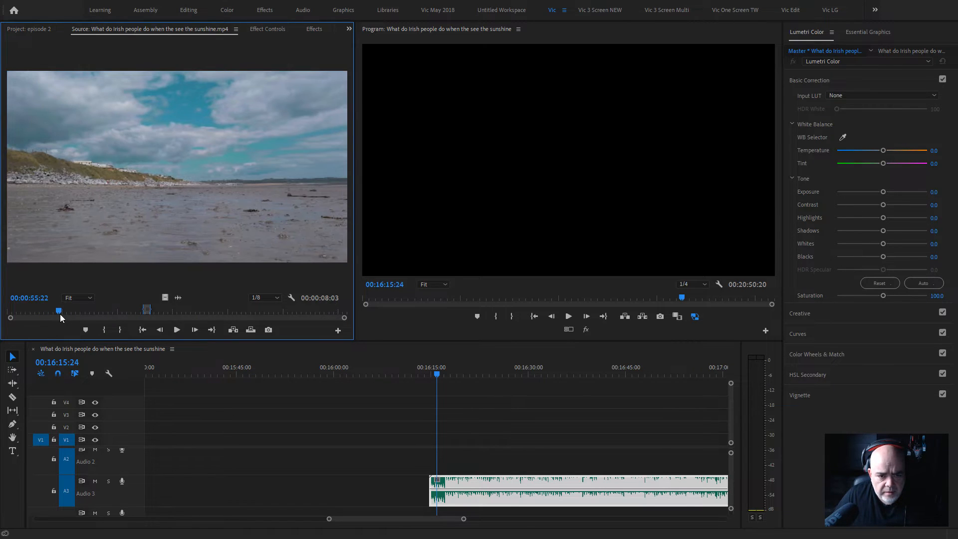
key(space)
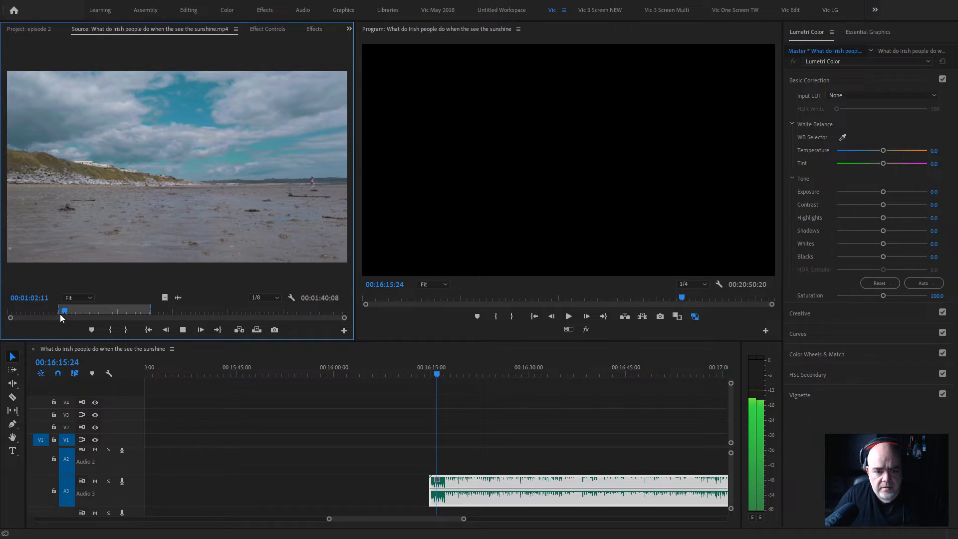
key(space)
key(o)
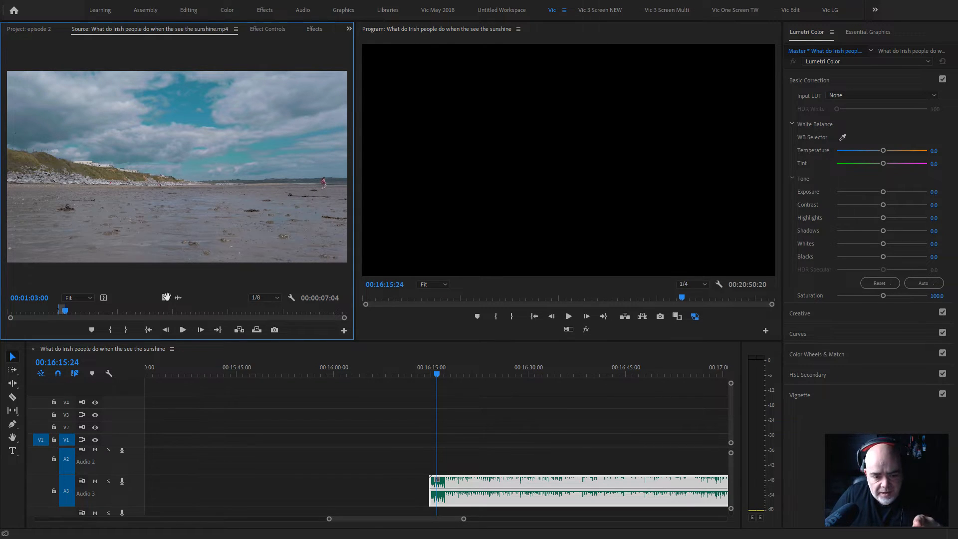
Place only the video of the marked beach shot on V1, aligned with the start of the music, and enlarge the Video 1 track
drag(165, 298, 432, 443)
click(459, 444)
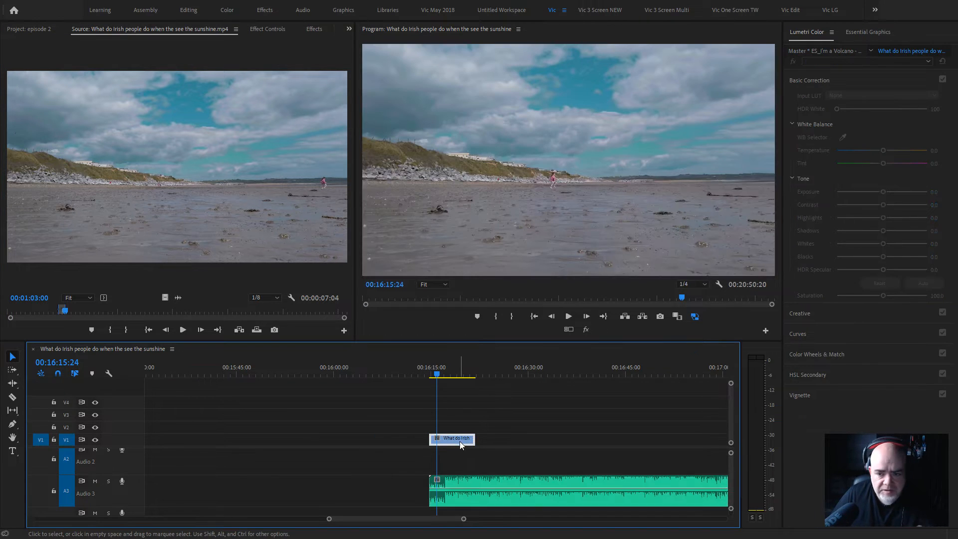
drag(730, 442, 730, 435)
drag(330, 519, 361, 517)
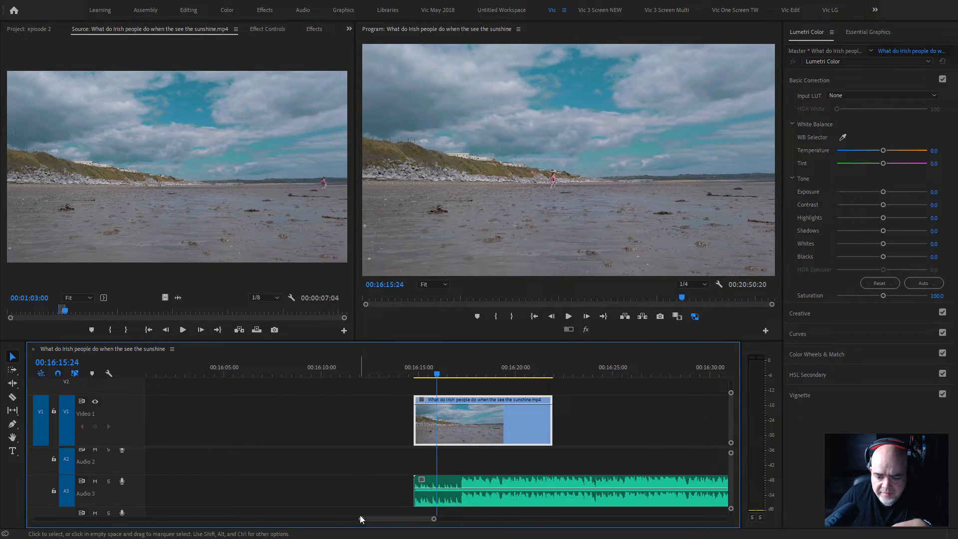
Play the beach shot against the music from just before its start through the change in the track
click(413, 375)
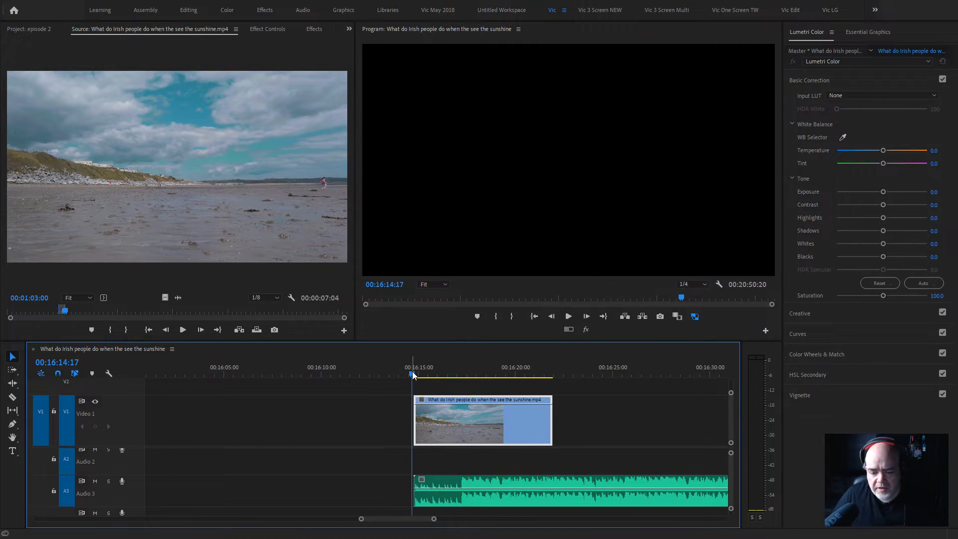
key(space)
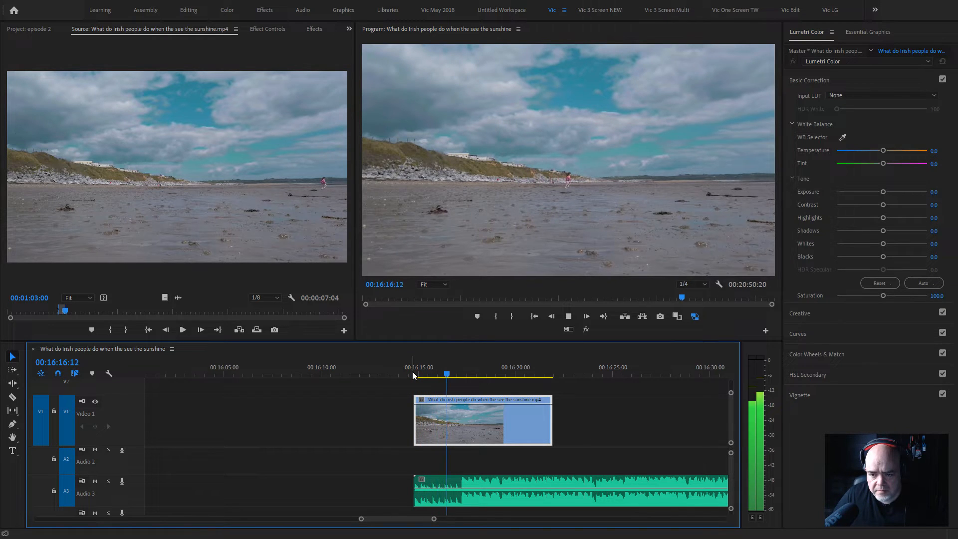
key(space)
mouse_move(425, 370)
mouse_down()
mouse_move(413, 373)
mouse_move(441, 375)
mouse_up()
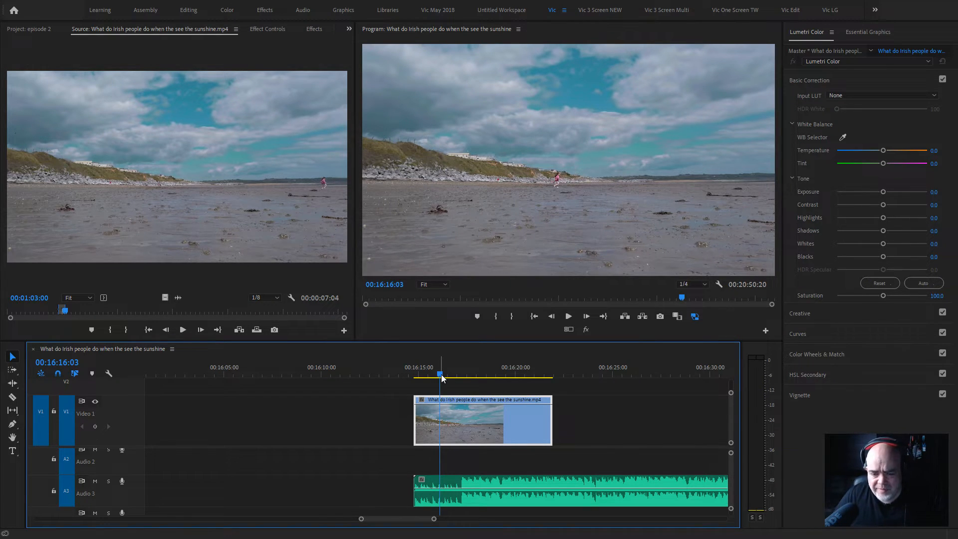
key(space)
key(space)
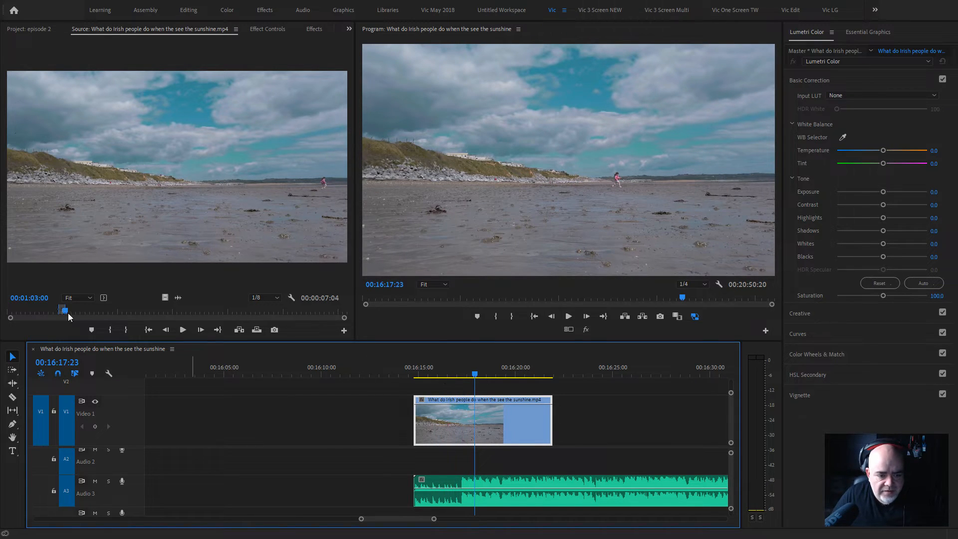
Mark a 00:00:03:15 source shot of the family running on the beach, ending at 00:01:36:08, and overlay its video on V1 near the music change
mouse_move(77, 311)
mouse_down()
mouse_move(113, 311)
mouse_move(94, 317)
mouse_up()
key(space)
key(i)
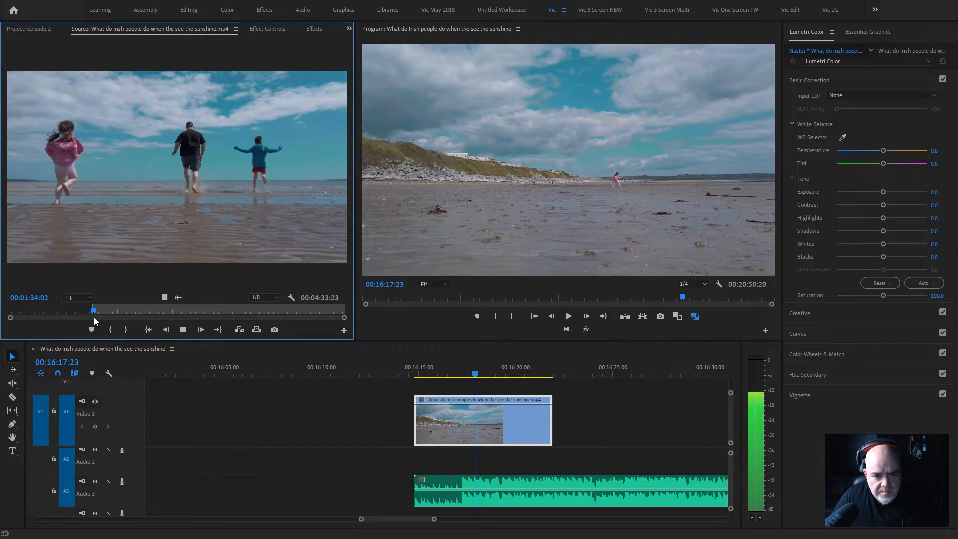
key(space)
key(o)
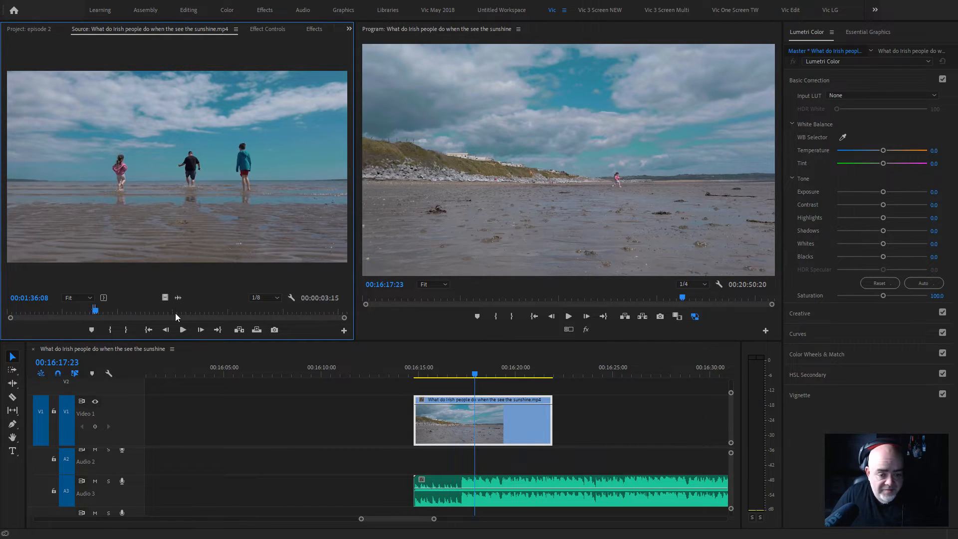
drag(164, 297, 504, 418)
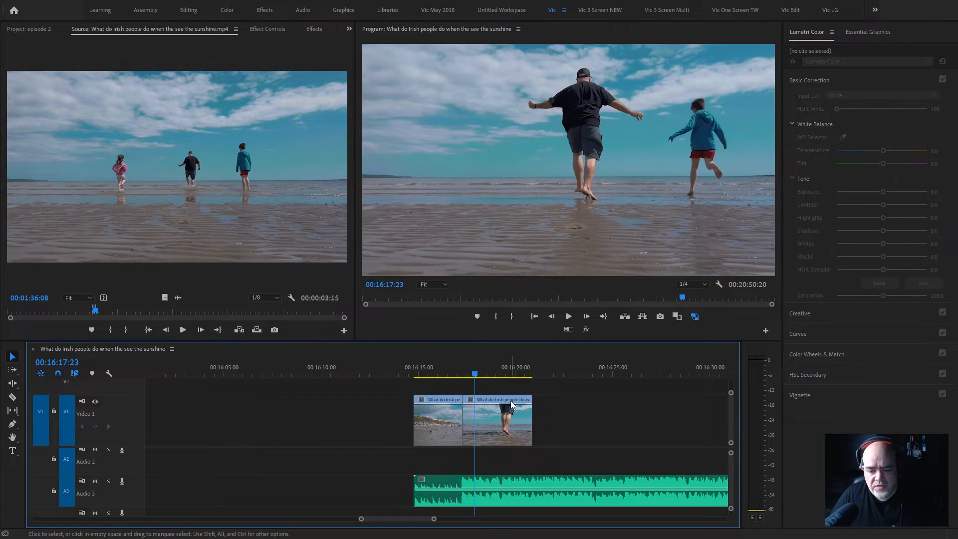
Shift the second beach shot slightly earlier so its cut falls at 00:16:17:06, on the change in the music
click(446, 375)
key(=)
key(=)
key(=)
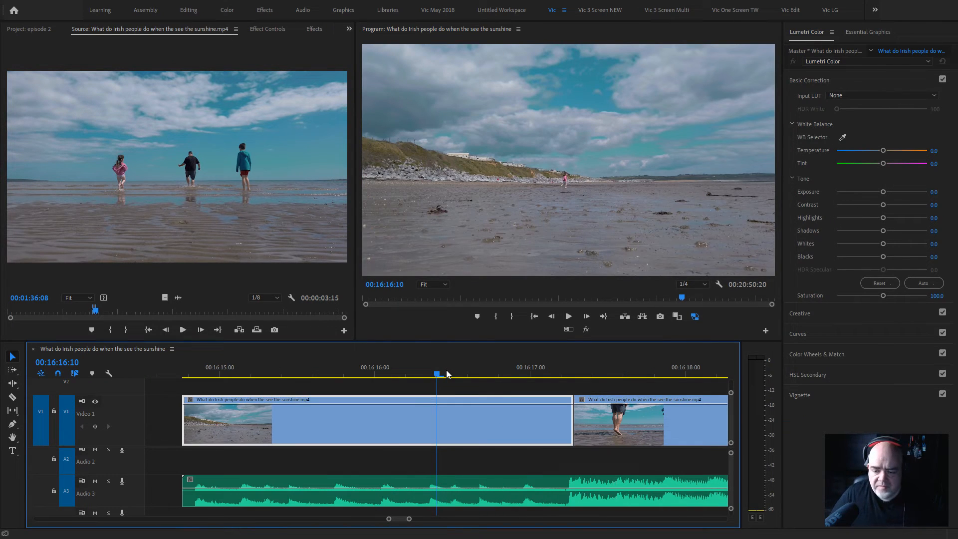
click(573, 372)
key(Left)
drag(593, 413, 585, 415)
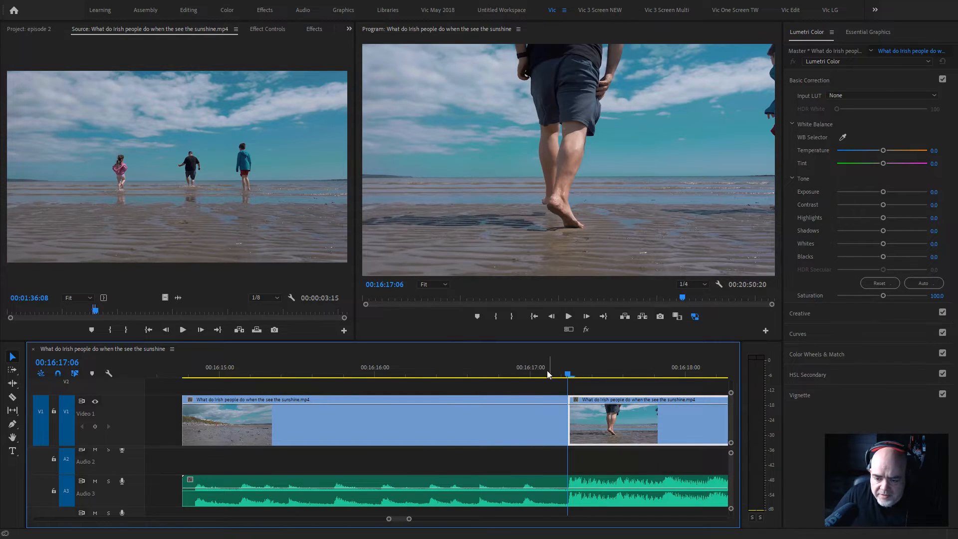
Play the two beach shots across the cut to check its timing with the music
click(269, 364)
key(space)
key(space)
click(626, 430)
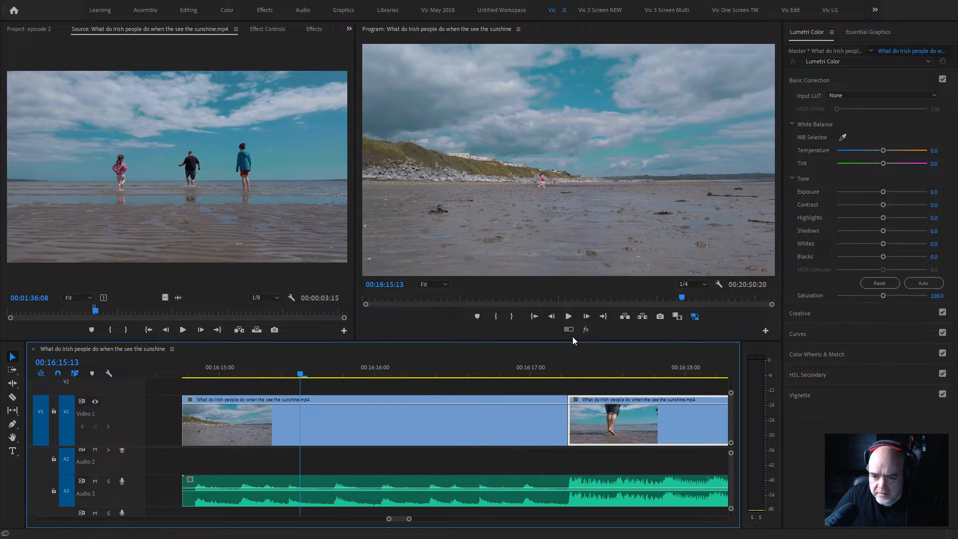
key(space)
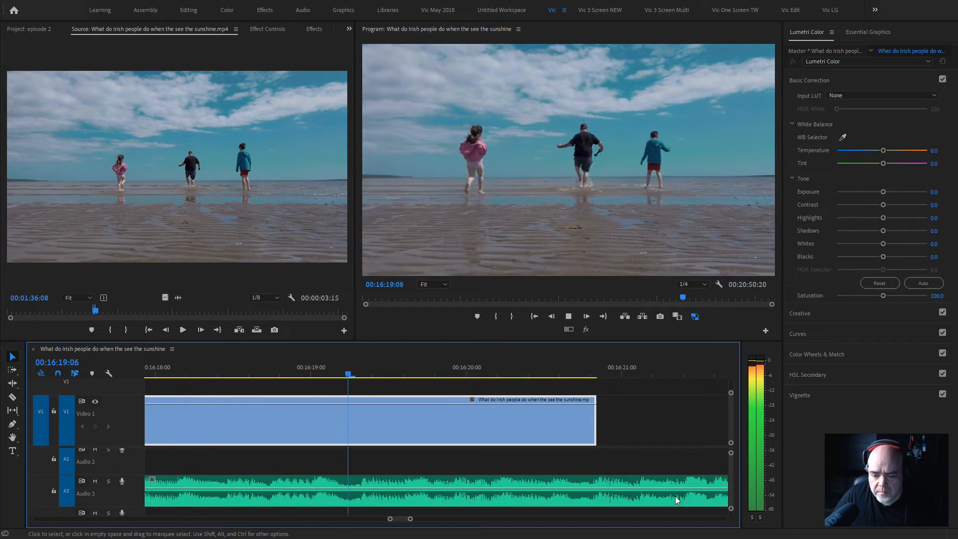
Play the two beach shots from near the start of the music to listen for the next musical change
key(space)
key(minus)
key(minus)
key(minus)
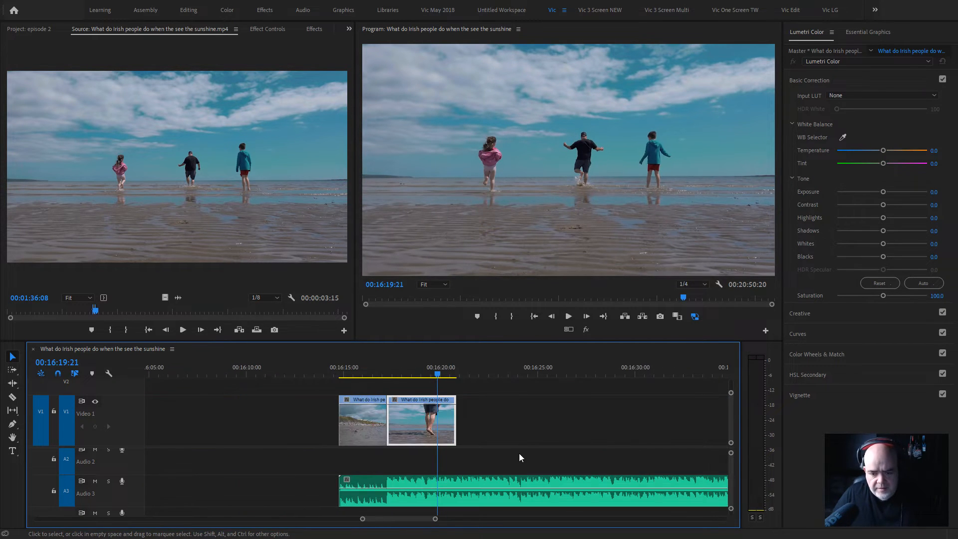
click(343, 375)
key(space)
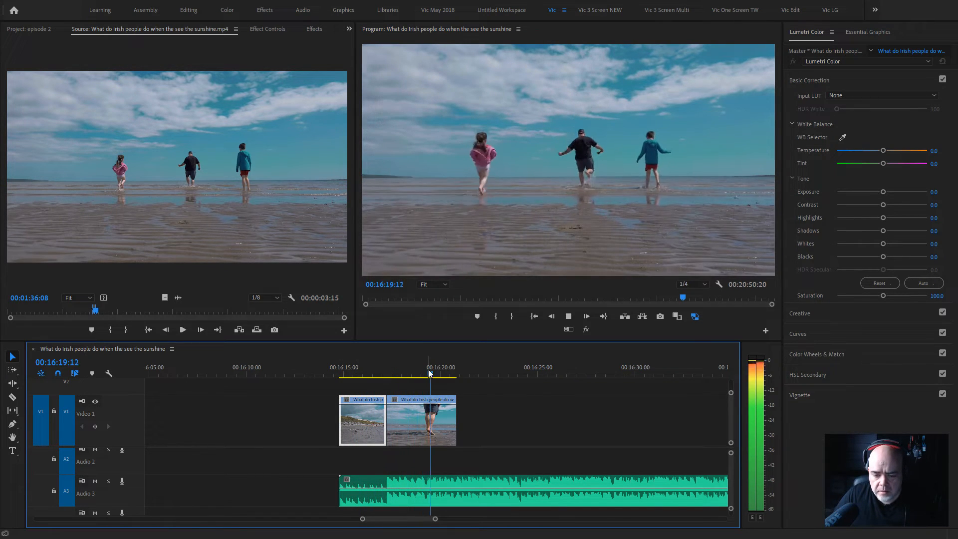
key(space)
Enlarge the audio tracks and, playing from 00:16:17:00, park the playhead on the next musical change at 00:16:19:15
key(=)
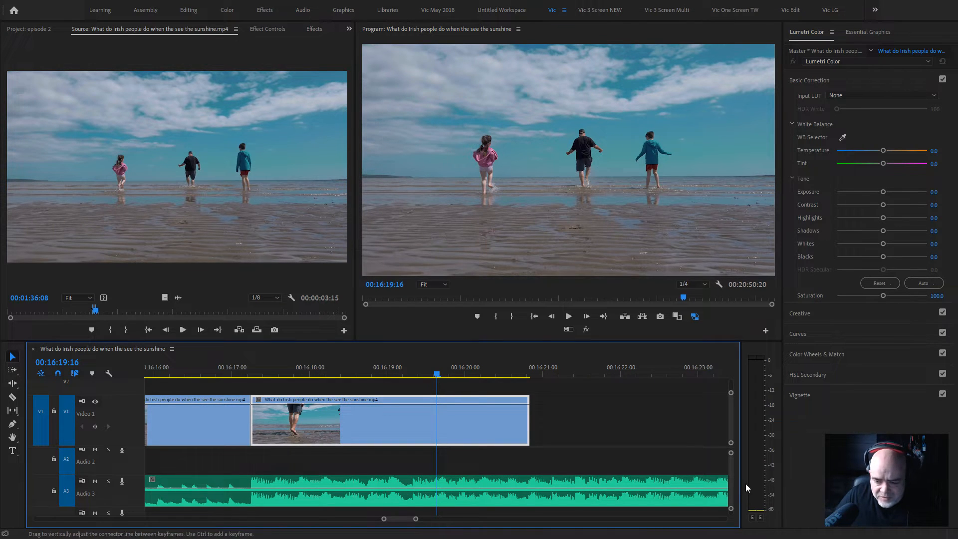
drag(730, 454, 732, 460)
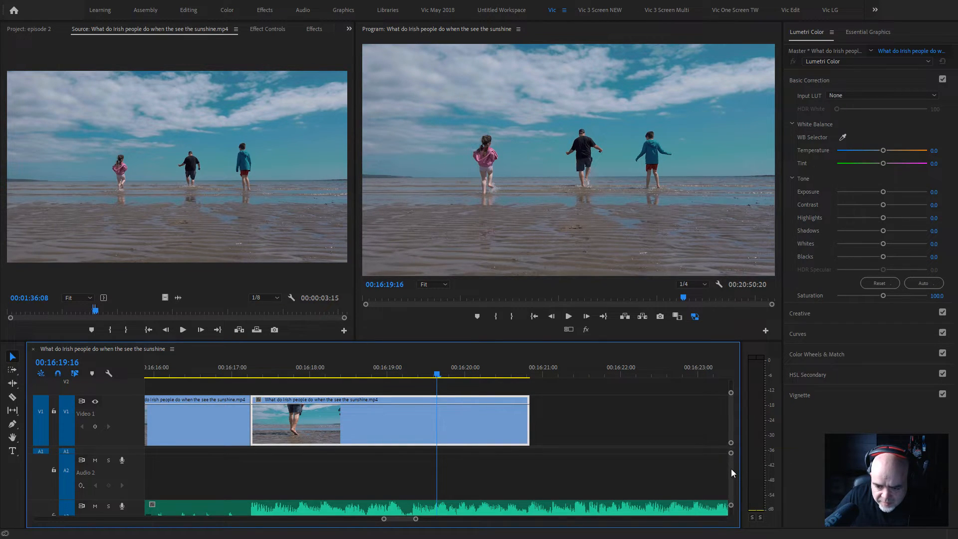
scroll(733, 473, down, 1)
click(293, 375)
drag(293, 375, 233, 378)
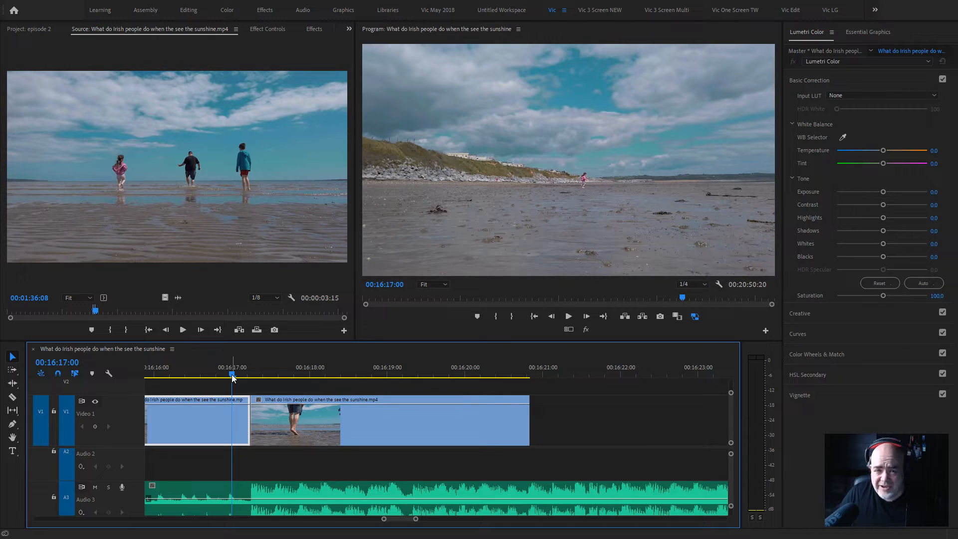
key(space)
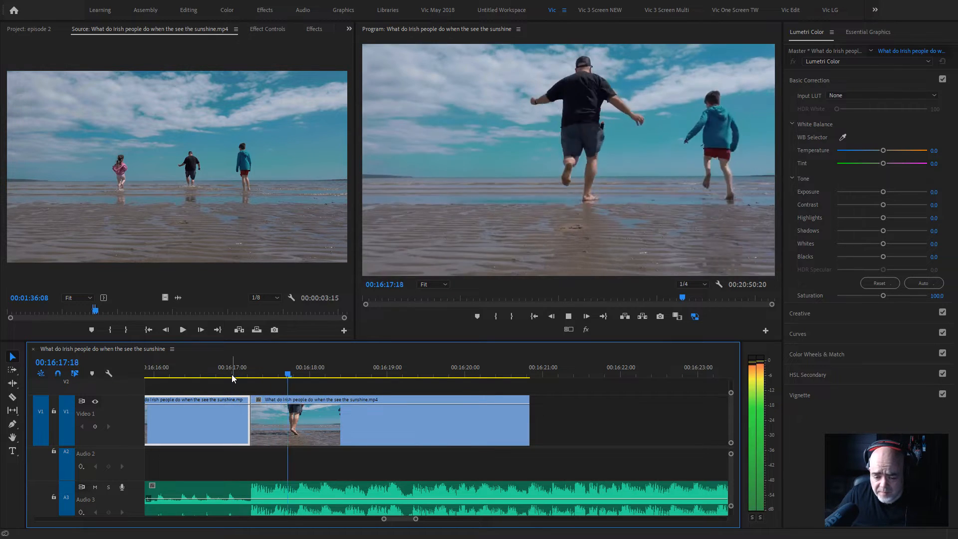
key(space)
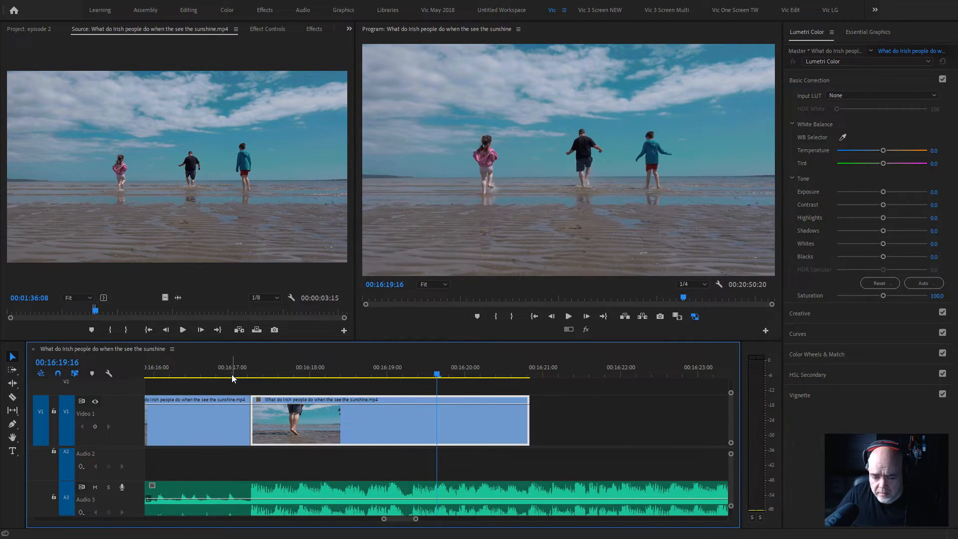
key(Left)
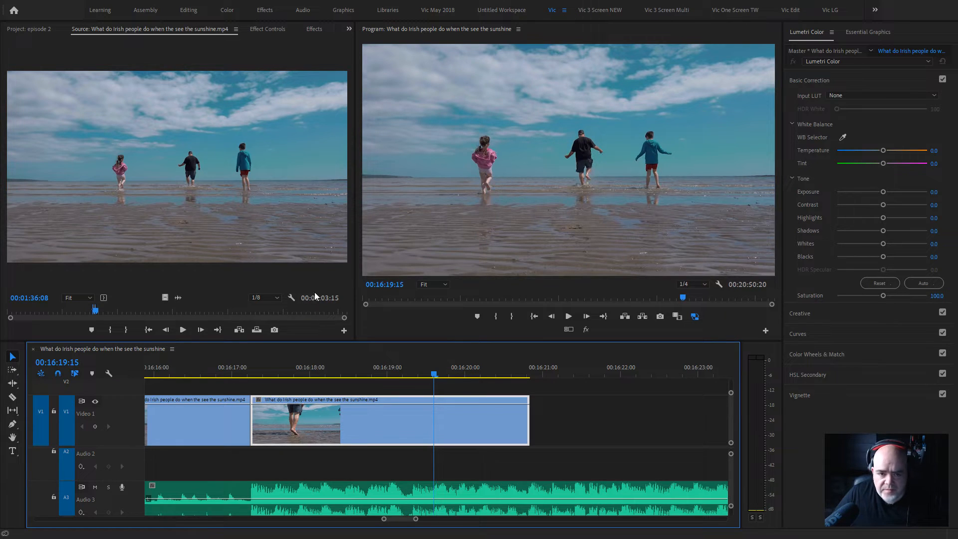
Mark a 00:00:05:16 source shot of the people walking up the beach, ending at 00:05:14:20, and overlay its video on V1 at 00:16:19:15
drag(134, 313, 301, 313)
key(i)
key(space)
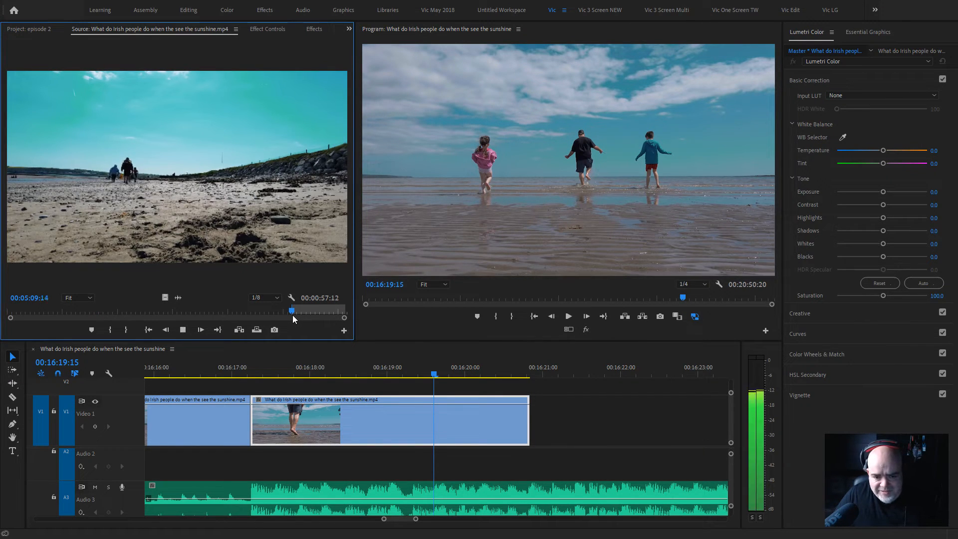
key(space)
key(o)
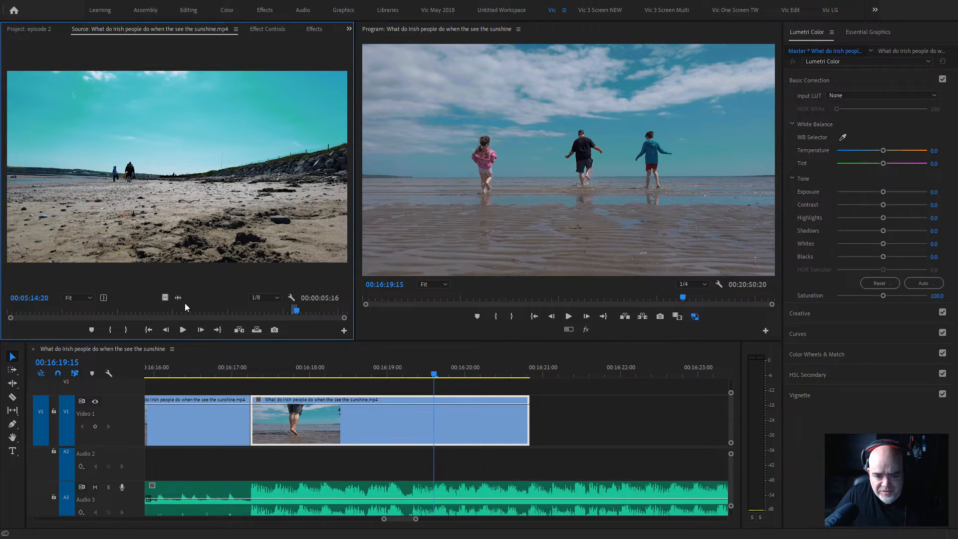
drag(165, 297, 436, 421)
Play repeatedly across the cut into the third beach shot to check its timing and listen for the following beats
click(379, 369)
key(space)
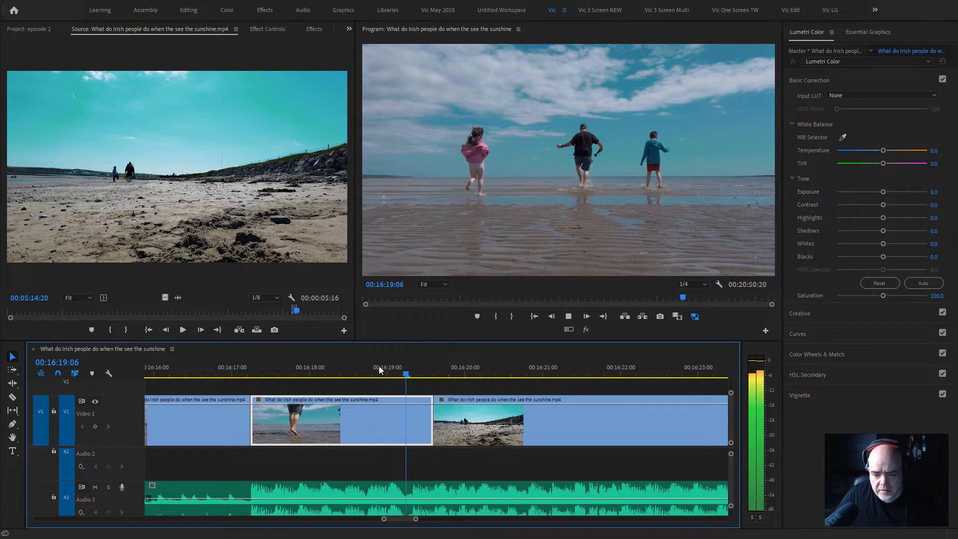
click(379, 366)
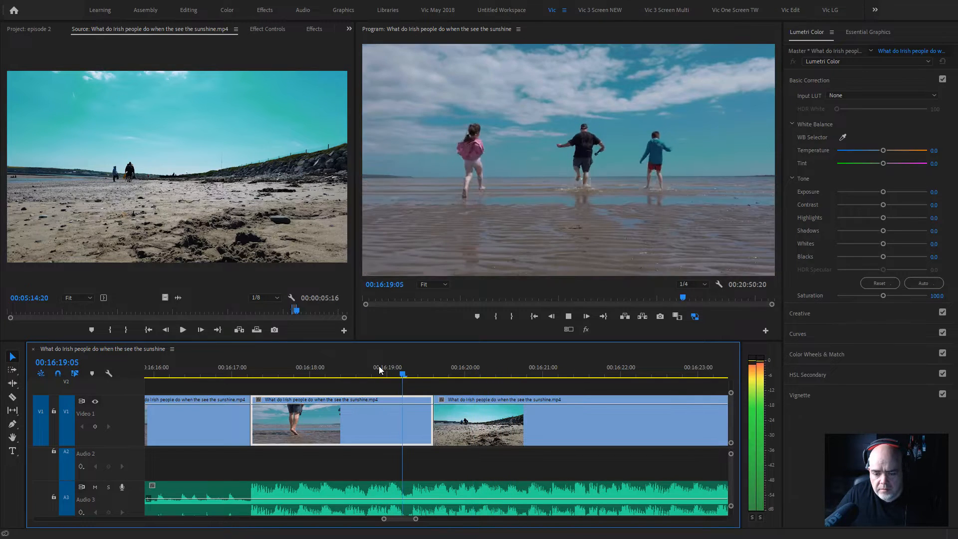
click(378, 366)
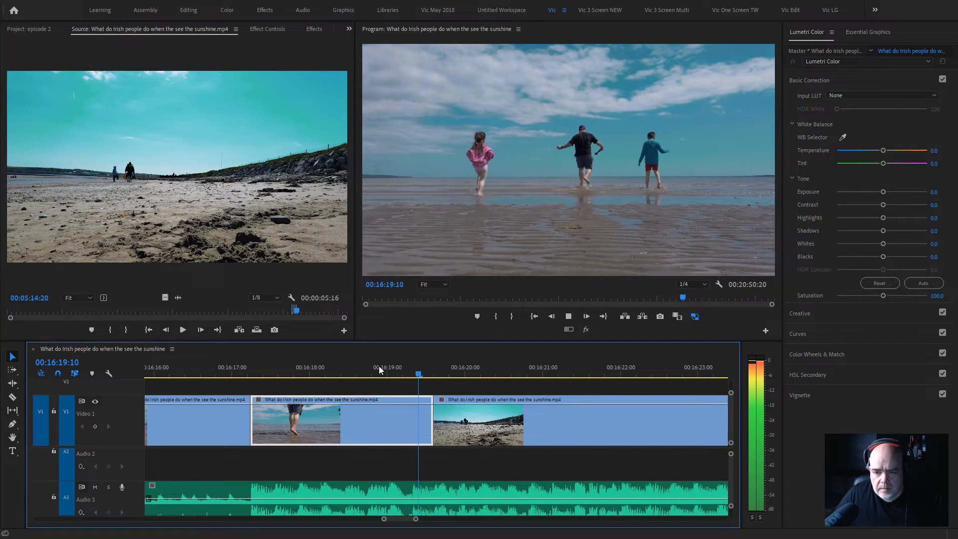
key(space)
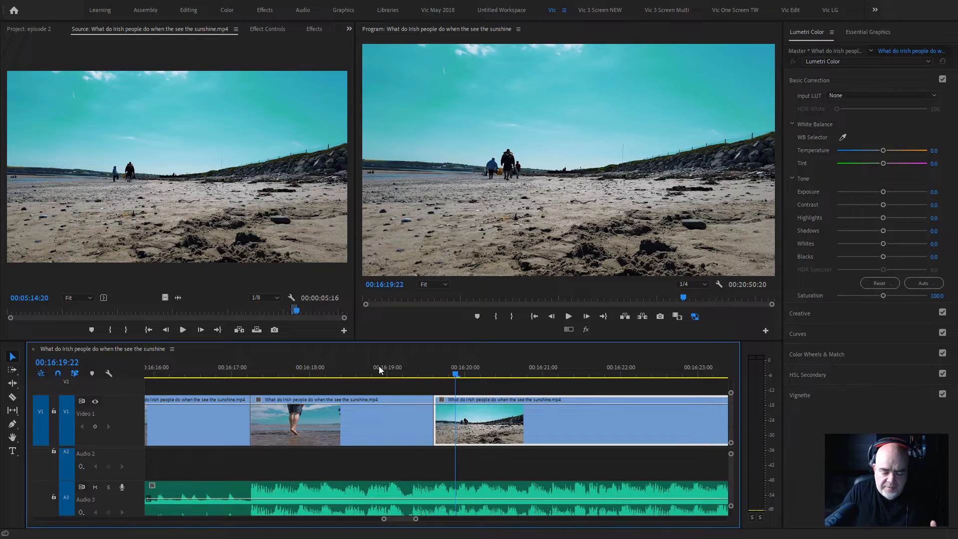
key(=)
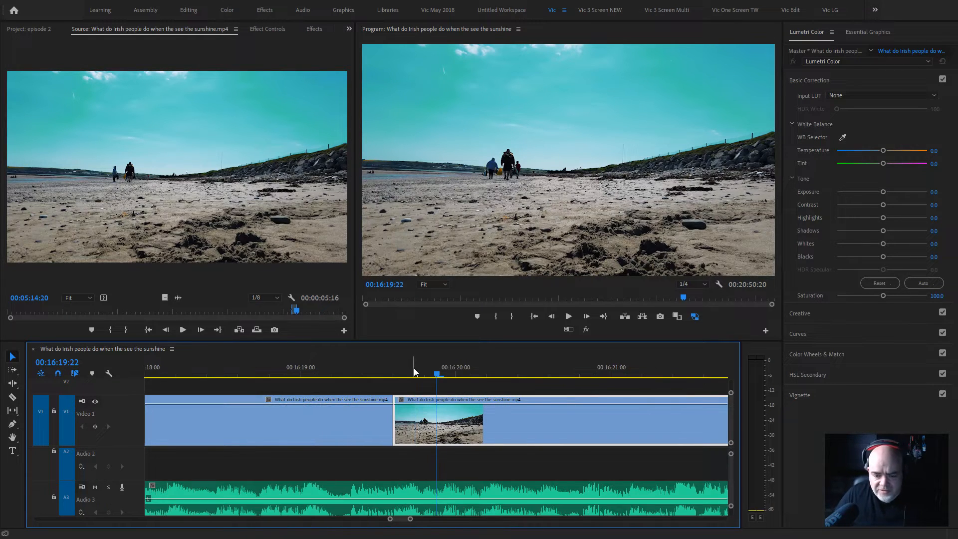
click(357, 369)
key(space)
key(space)
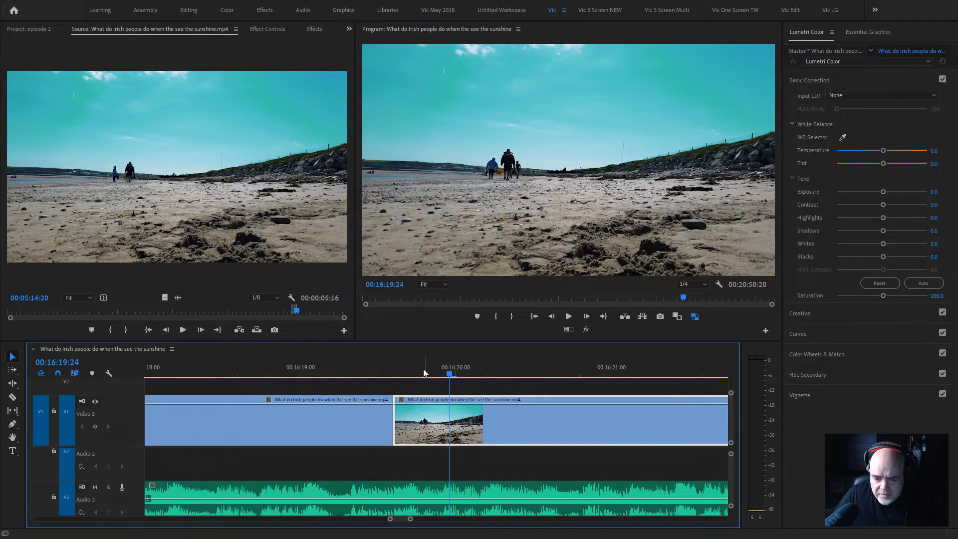
Split the third beach shot shortly after its start and again at 00:16:19:23, and select the short middle piece
key(c)
click(425, 414)
key(Up)
key(space)
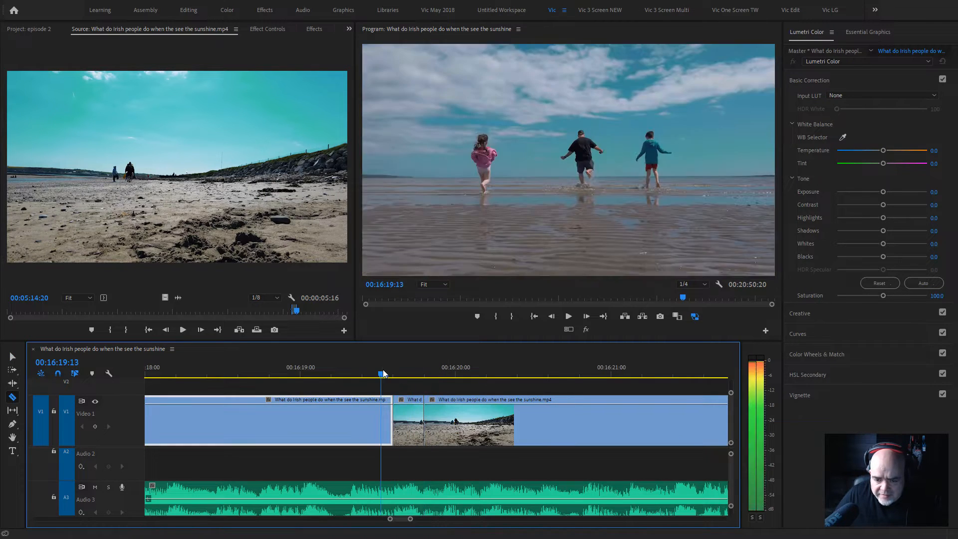
drag(445, 373, 443, 373)
click(443, 413)
key(v)
click(433, 414)
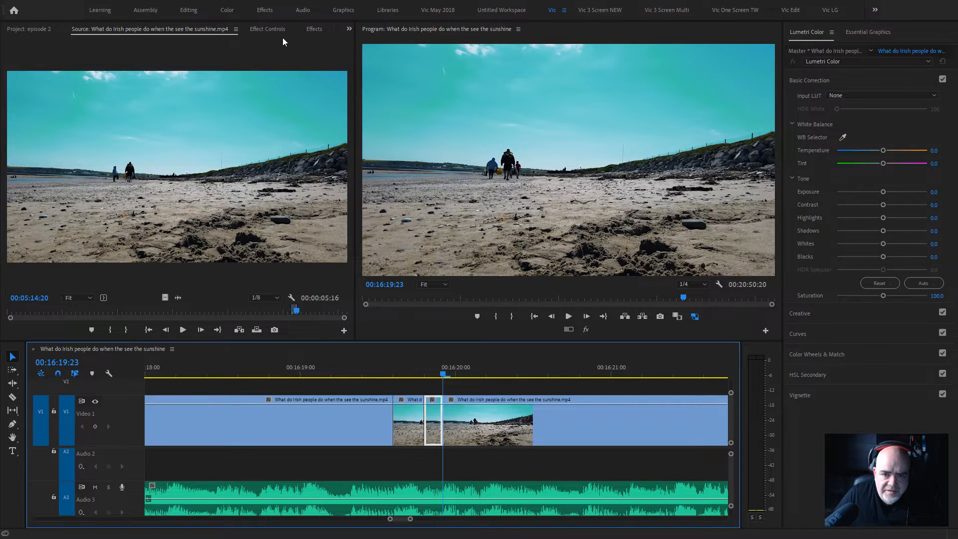
Set the short middle piece's scale to 323 and its horizontal position to 3858 to frame the walking people closely
click(268, 29)
drag(135, 92, 145, 89)
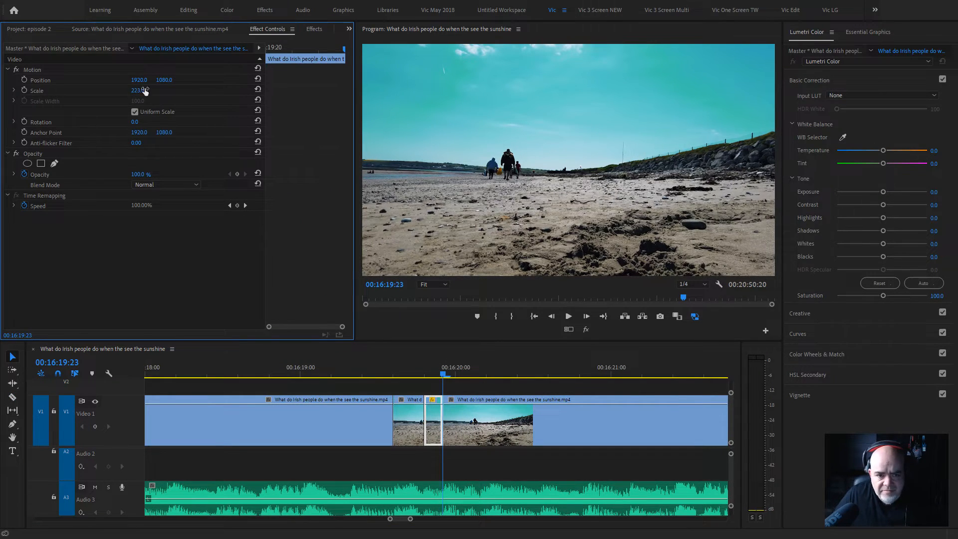
click(438, 374)
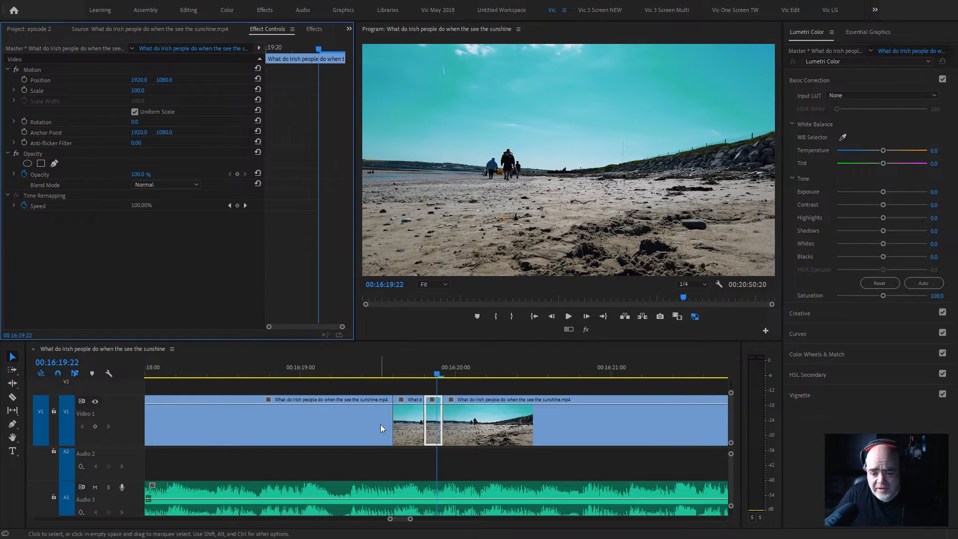
click(414, 464)
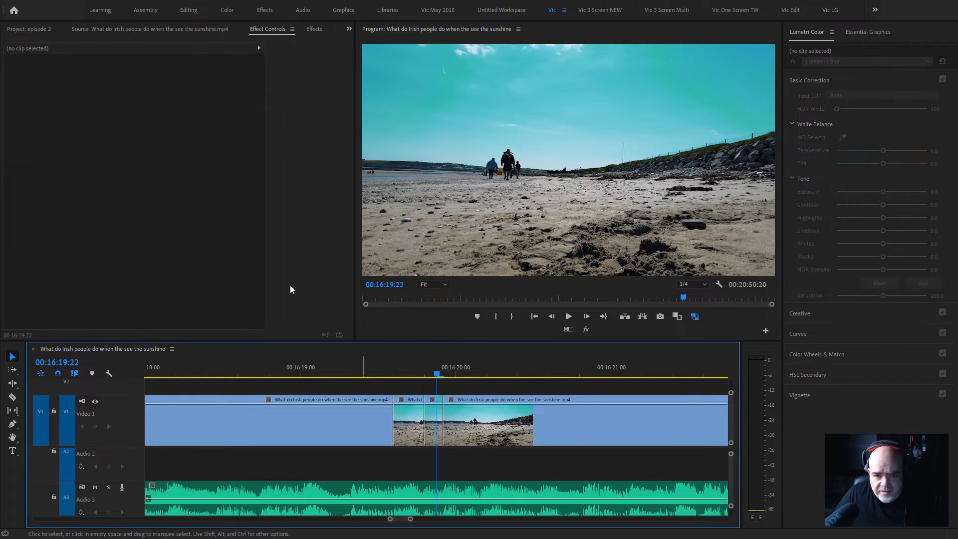
click(434, 432)
drag(138, 91, 957, 80)
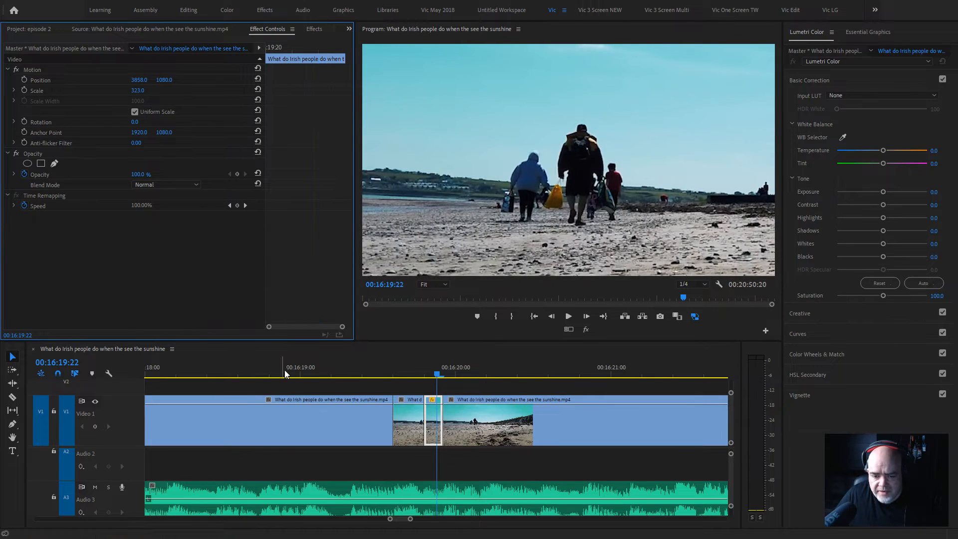
Play from just before 00:16:19:00 across the enlarged piece to check it against the music
click(284, 371)
key(space)
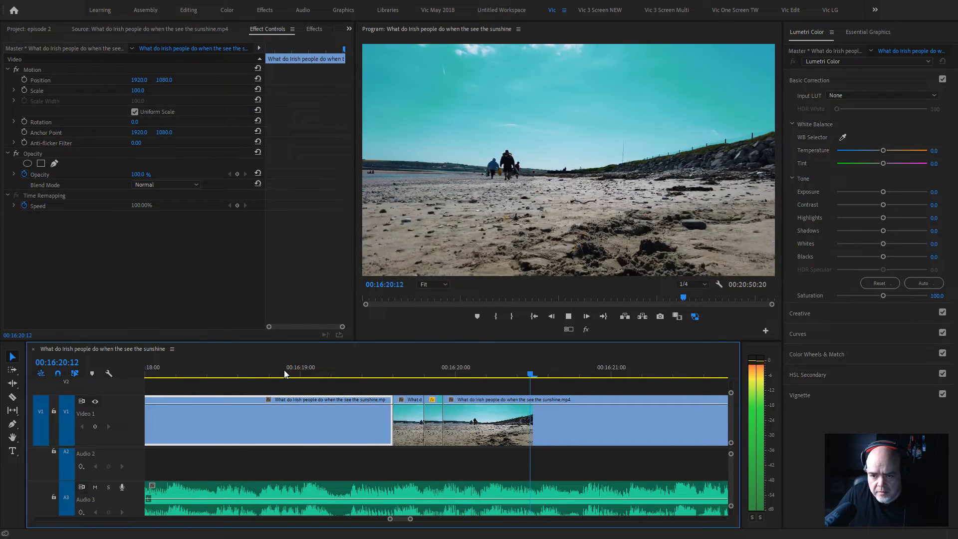
key(space)
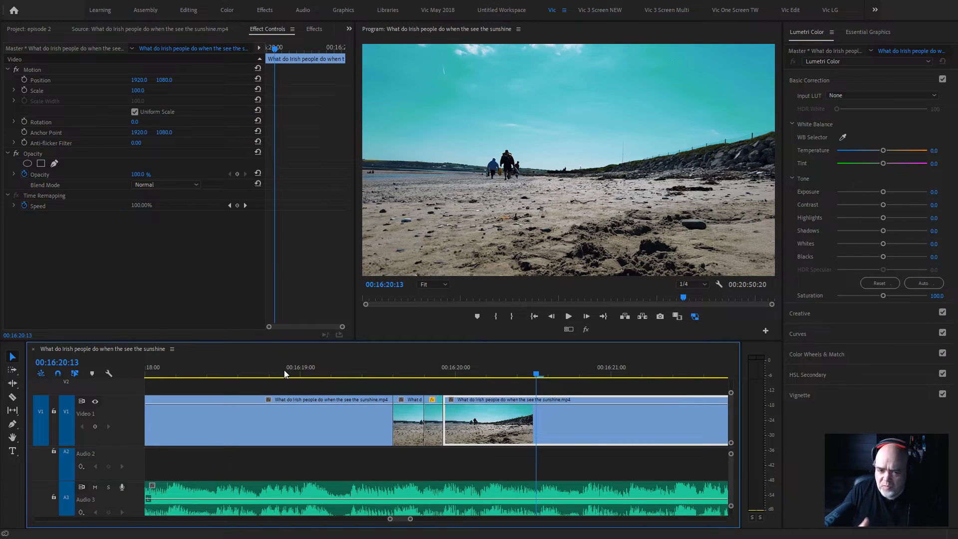
Play the whole beach sequence from just before its first shot through the third shot
key(minus)
key(minus)
key(minus)
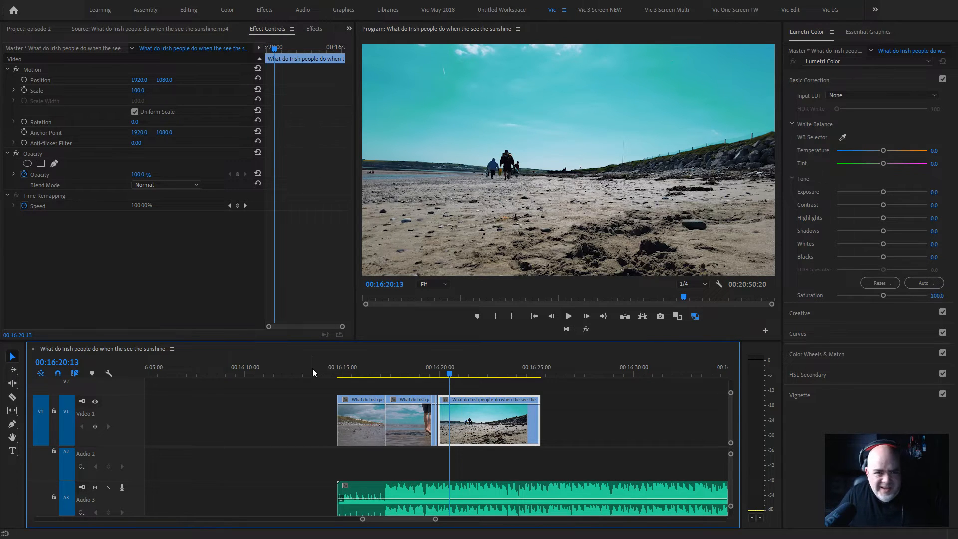
click(335, 371)
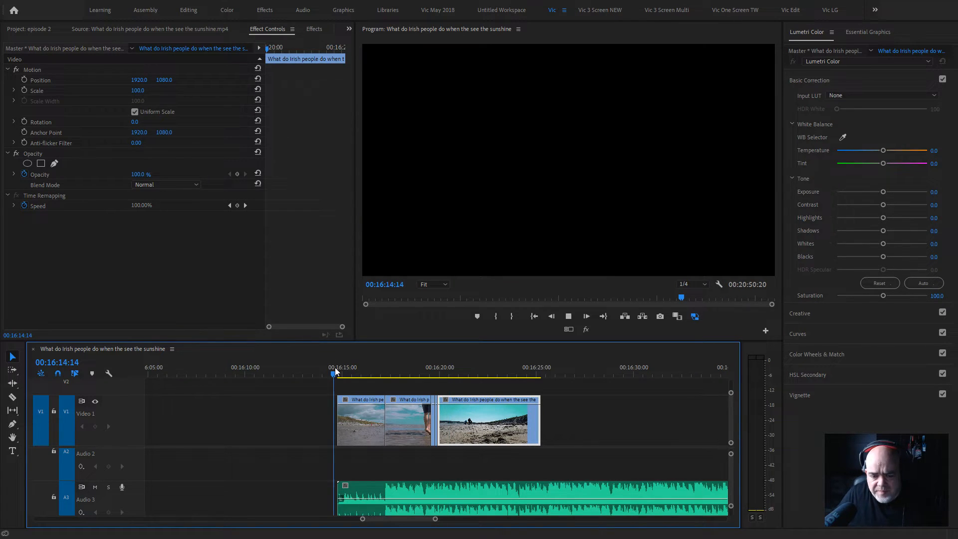
key(space)
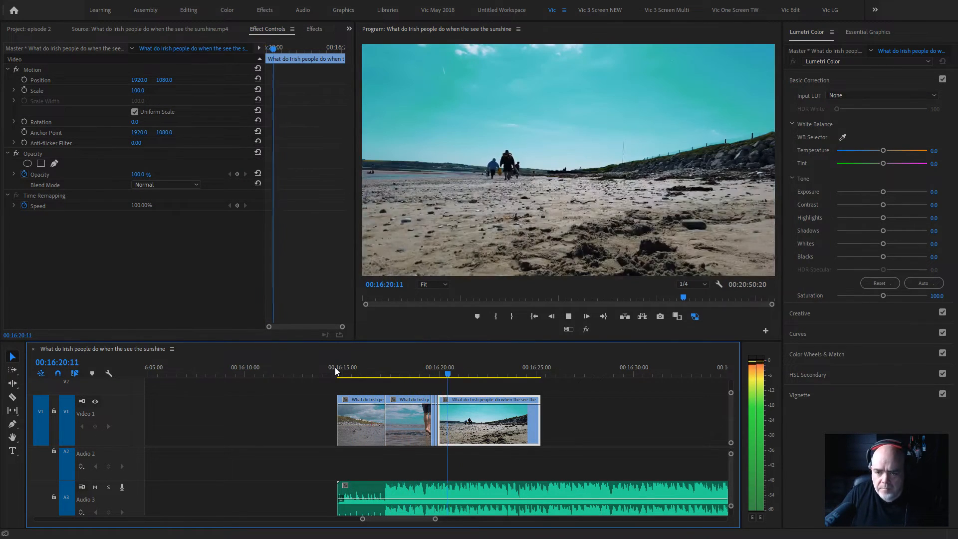
key(space)
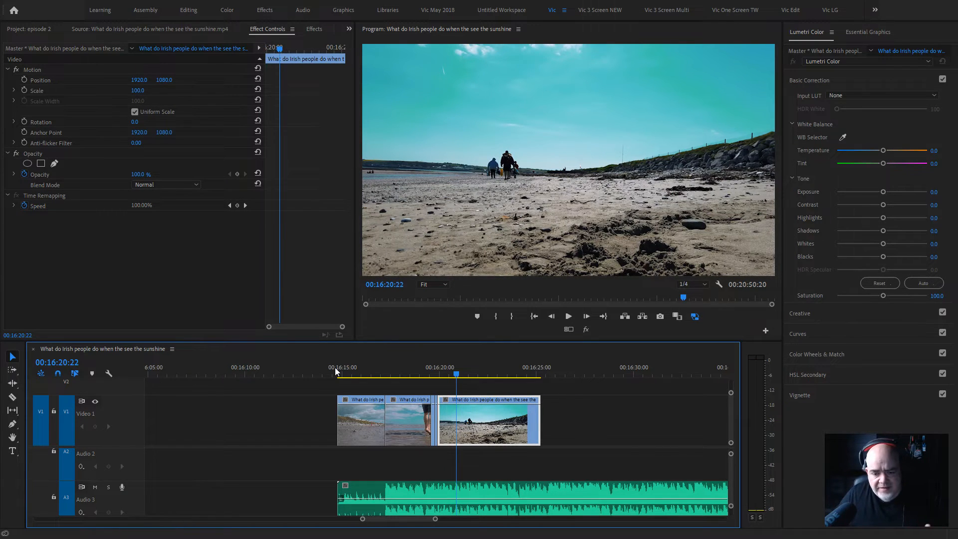
Remove the third shot's pieces and delay the cut between the first two beach shots until after the music change
drag(572, 399, 406, 419)
key(Delete)
click(339, 368)
key(space)
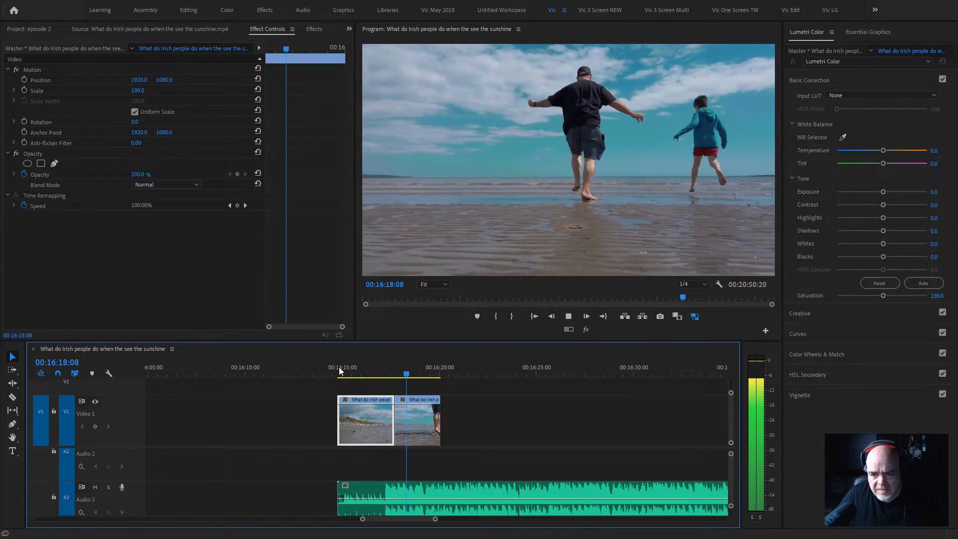
key(space)
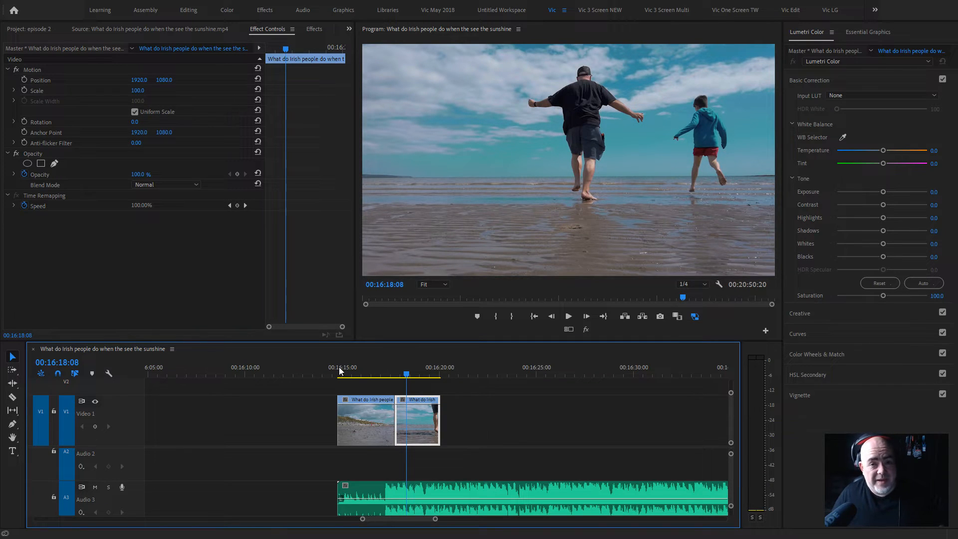
Shift the second beach shot earlier so its cut falls on the music change, and play both shots from the start
key(=)
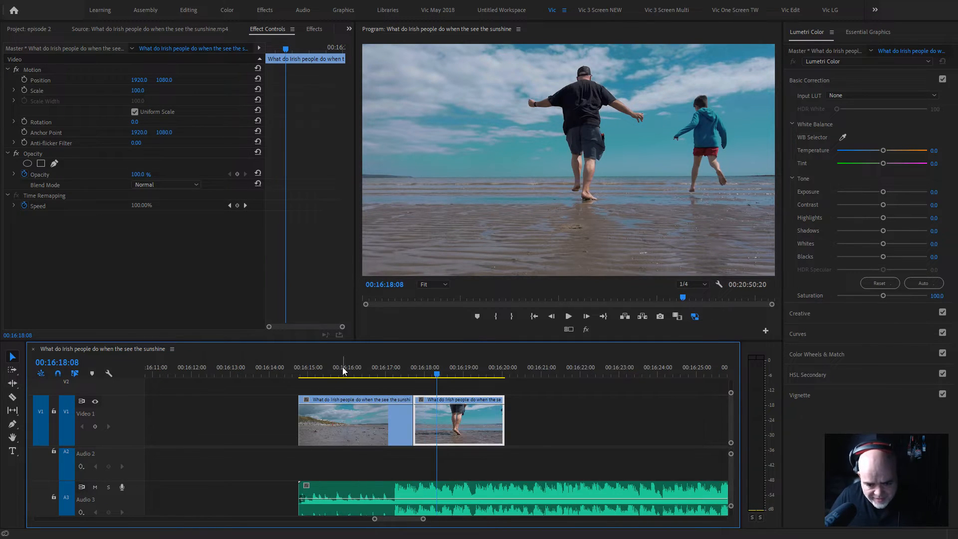
drag(426, 425, 413, 424)
click(291, 371)
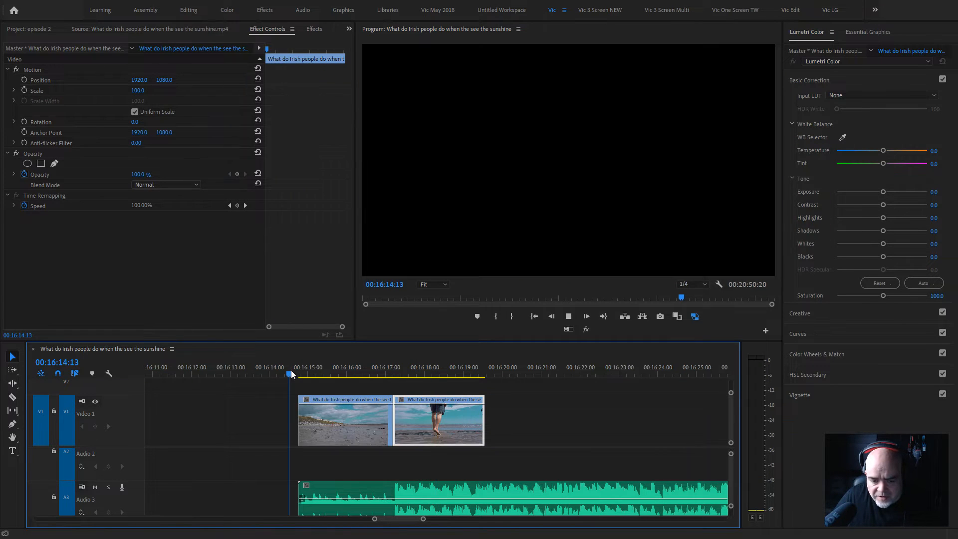
key(space)
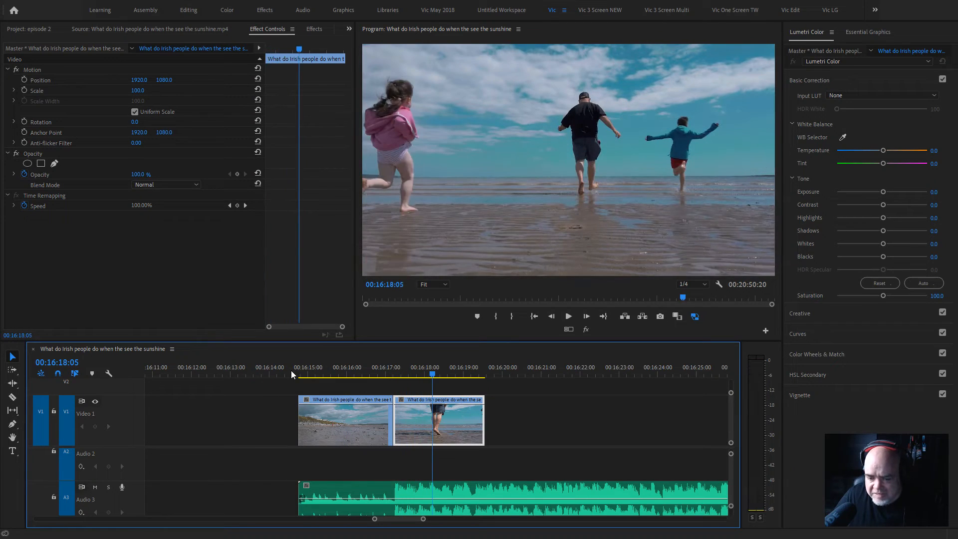
Undo the second beach shot's shift and play across the late cut for comparison
key(ctrl+z)
click(371, 374)
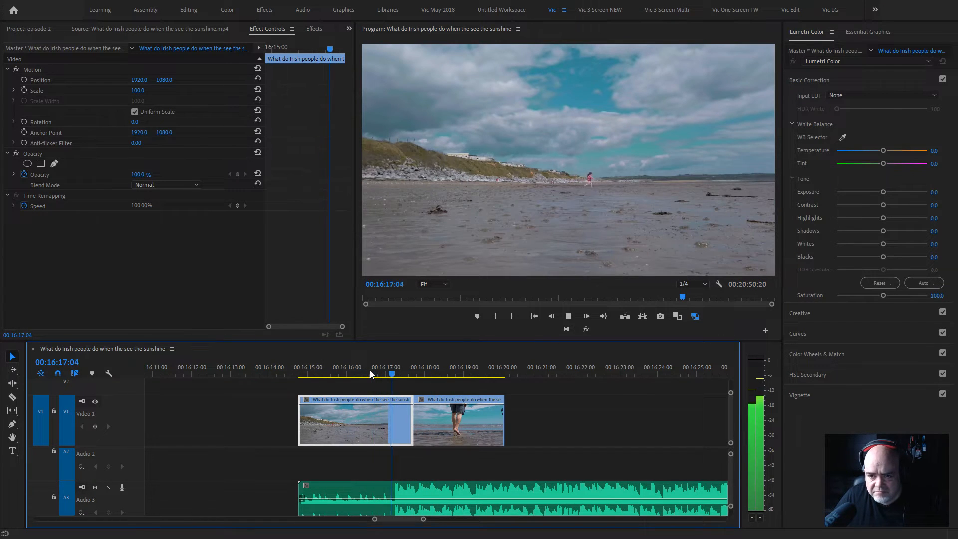
key(space)
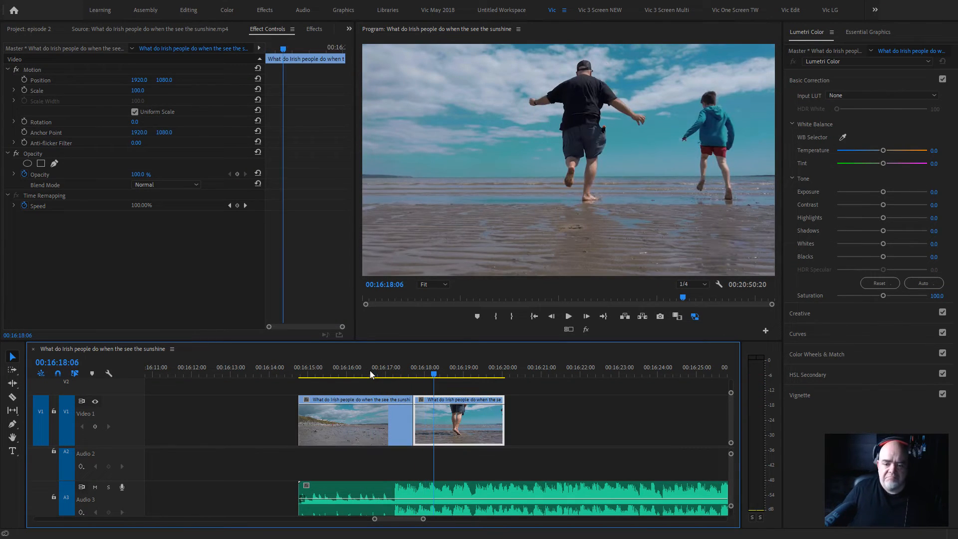
Undo the edits to the beach shots until the second shot's cut falls on the music change again
key(ctrl+z)
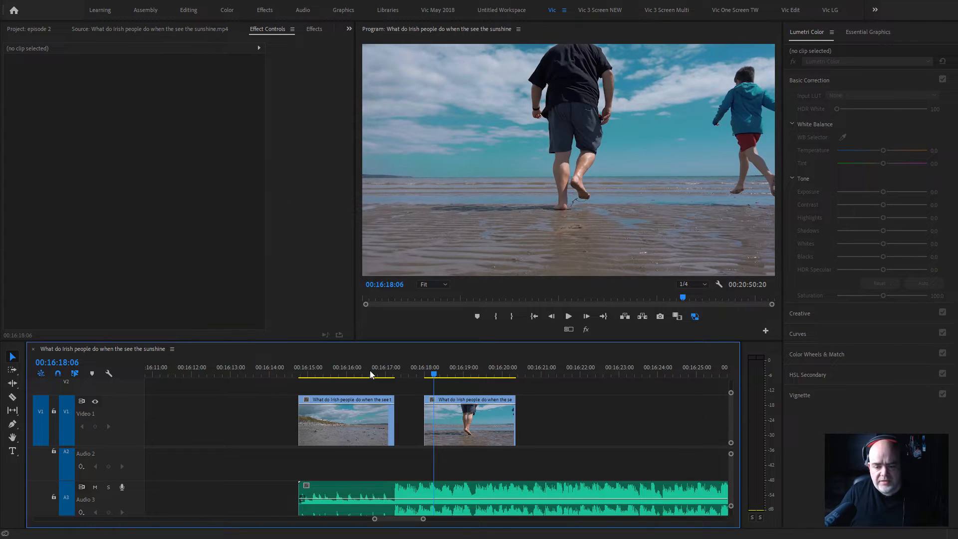
key(ctrl+z)
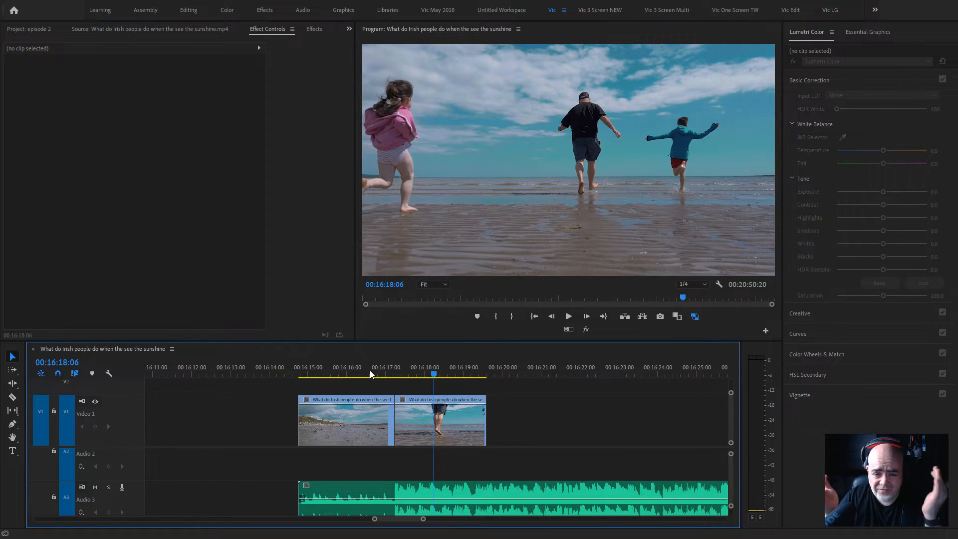
click(286, 437)
Split the I'm a Volcano music clip at 00:17:23:04 and again about two seconds further on
key(minus)
key(minus)
key(minus)
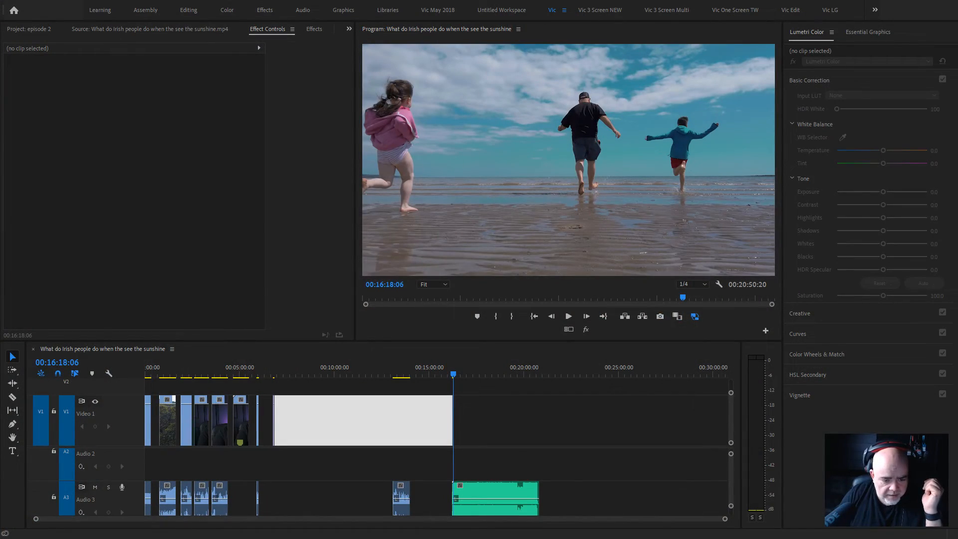
click(475, 374)
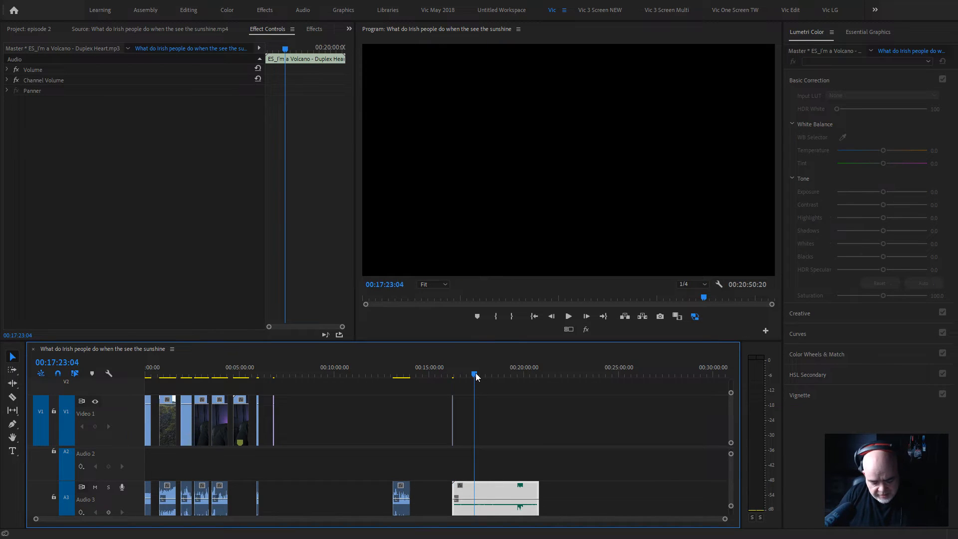
key(equal)
key(equal)
key(equal)
key(equal)
key(equal)
key(equal)
key(equal)
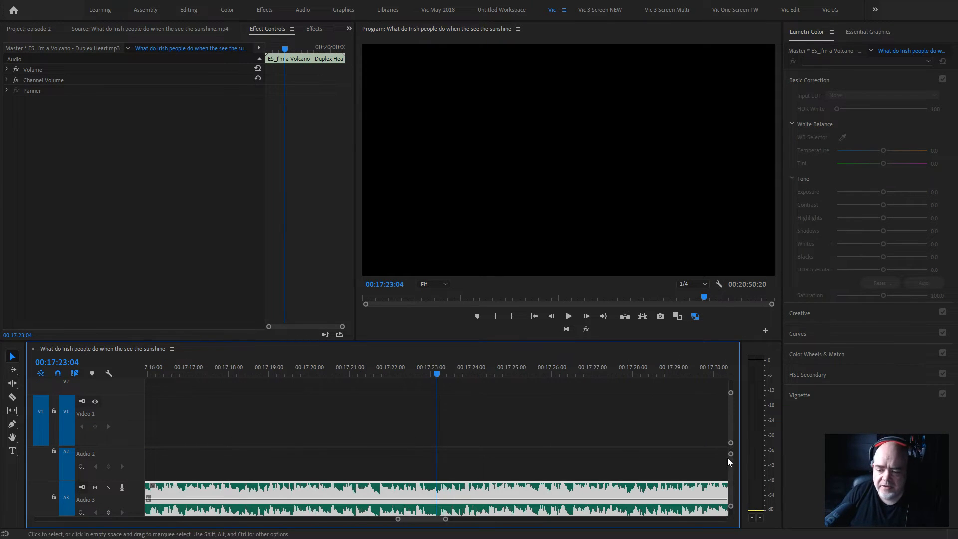
key(c)
click(436, 489)
click(518, 490)
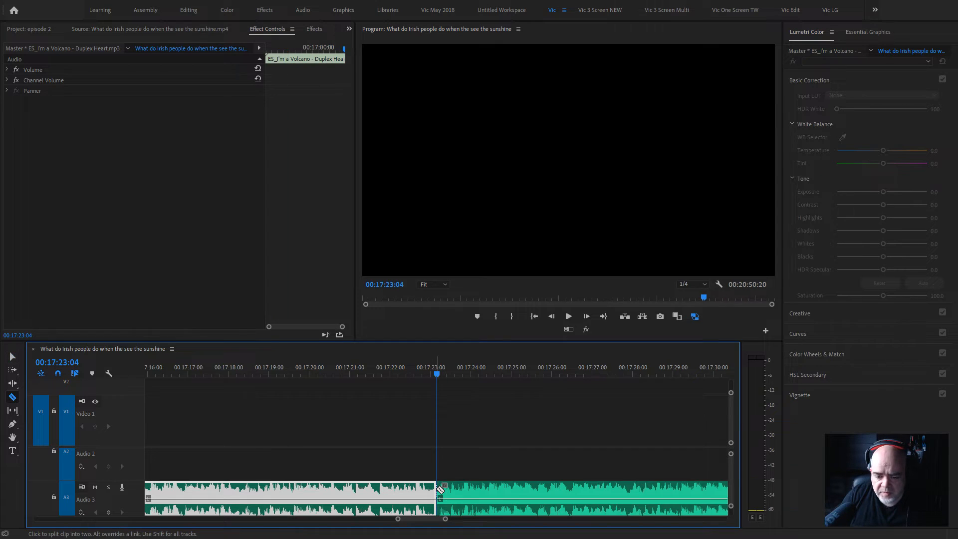
key(v)
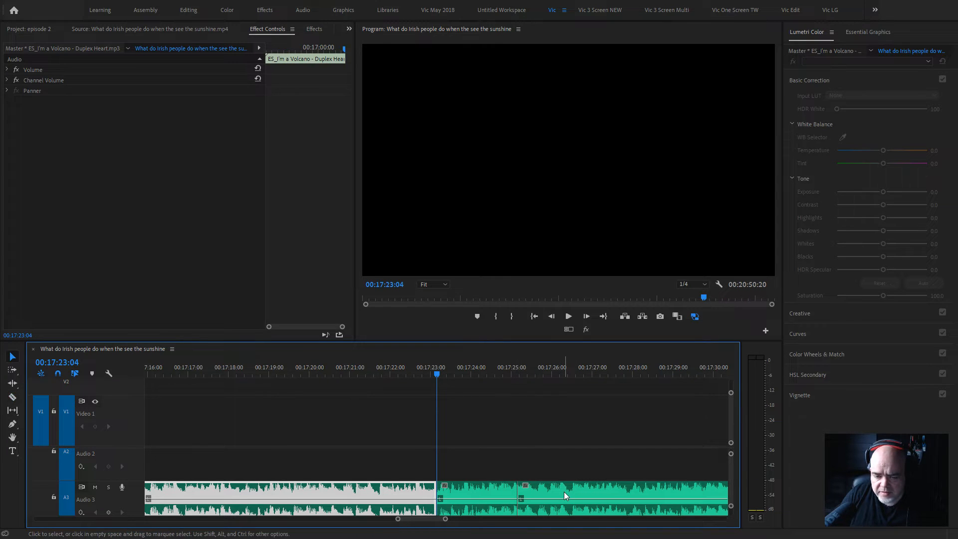
Undo both splits of the I'm a Volcano music clip
key(ctrl+z)
key(ctrl+z)
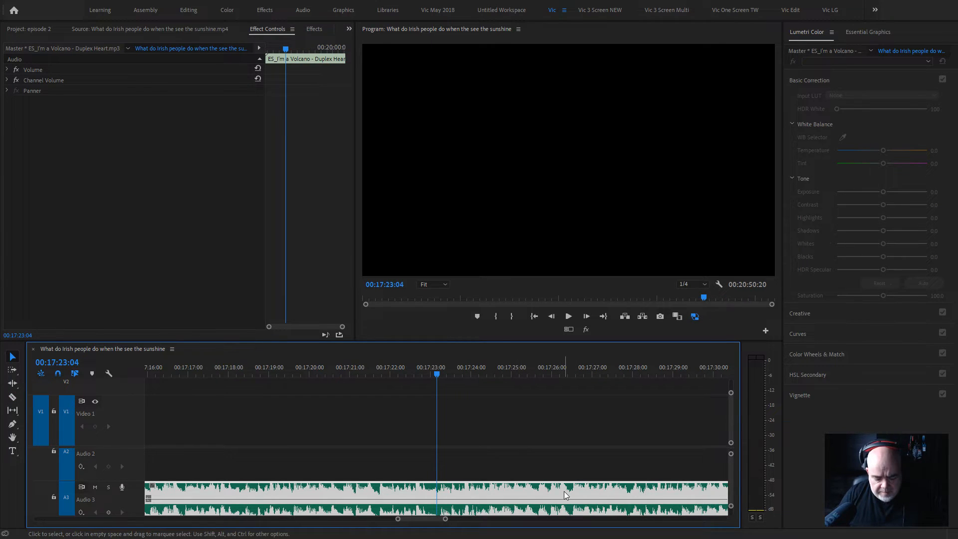
key(minus)
key(minus)
key(minus)
key(minus)
key(minus)
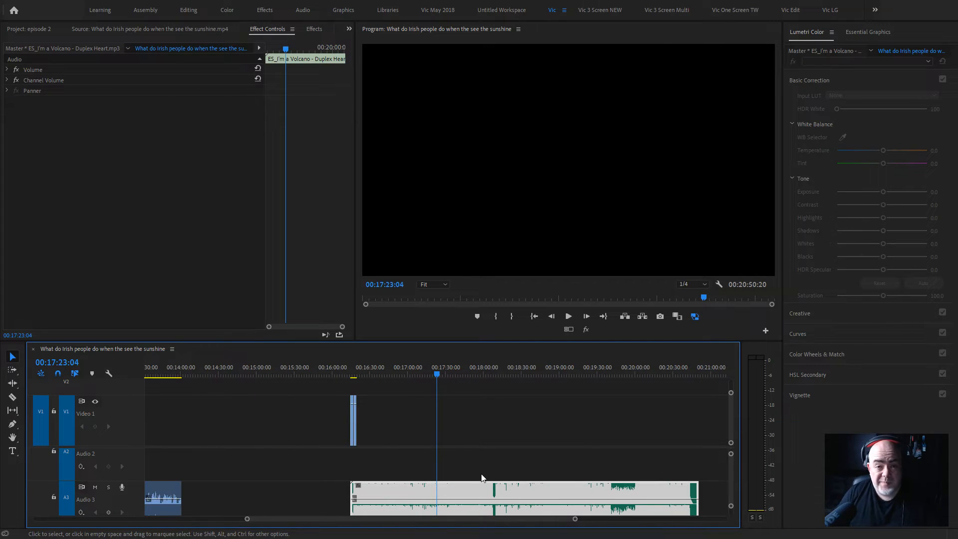
key(minus)
key(minus)
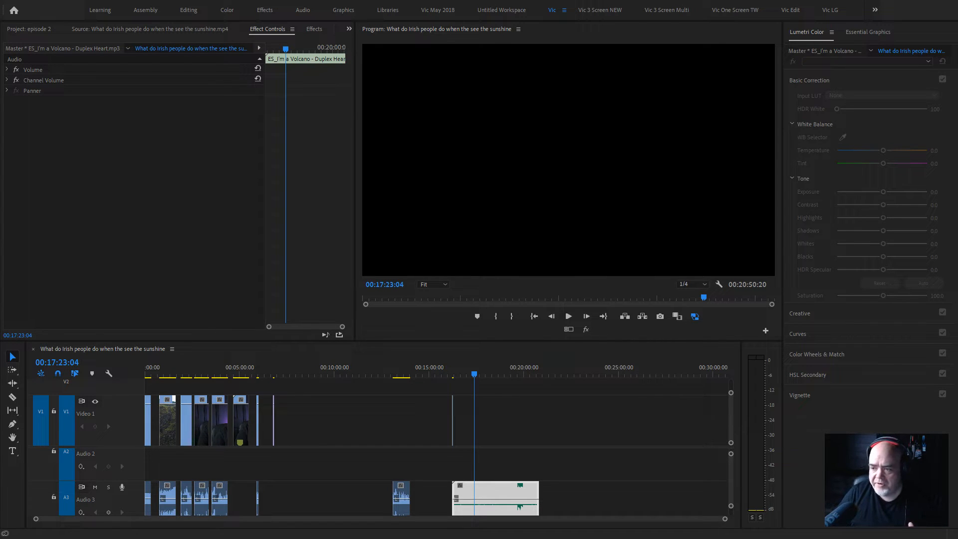
Place the playhead at 00:01:54:16, the start of the first Sony a6600 talking clip
click(256, 532)
mouse_move(731, 395)
mouse_down()
mouse_move(734, 376)
mouse_move(732, 389)
mouse_up()
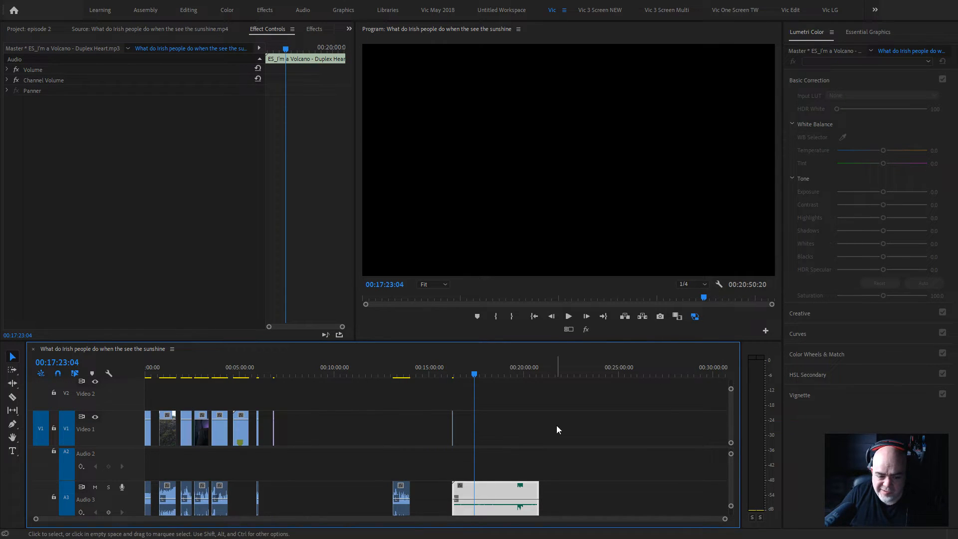
click(223, 372)
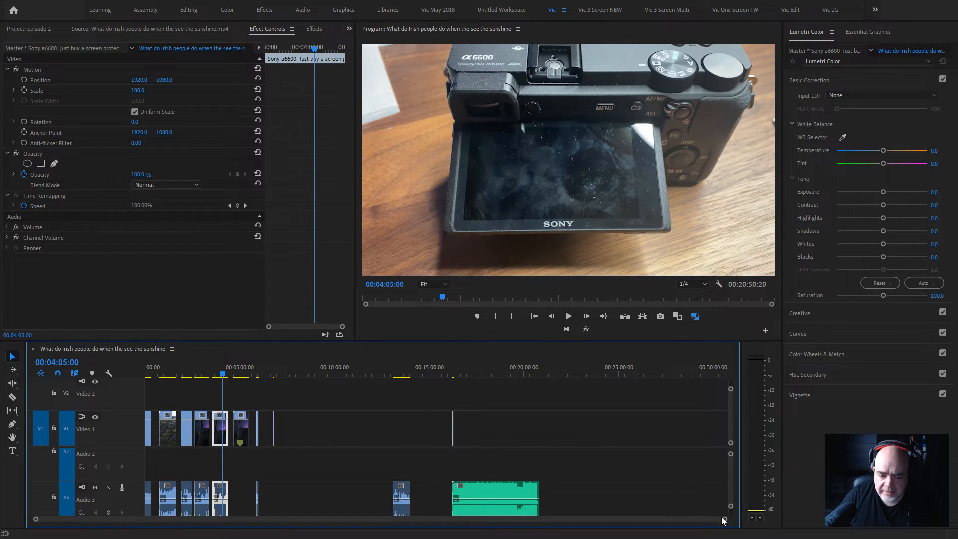
drag(723, 521, 508, 523)
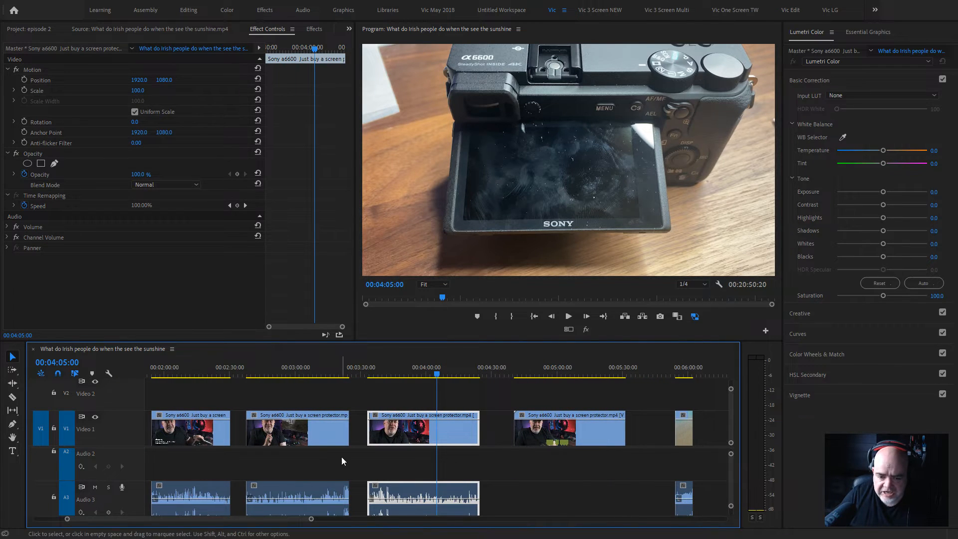
click(158, 375)
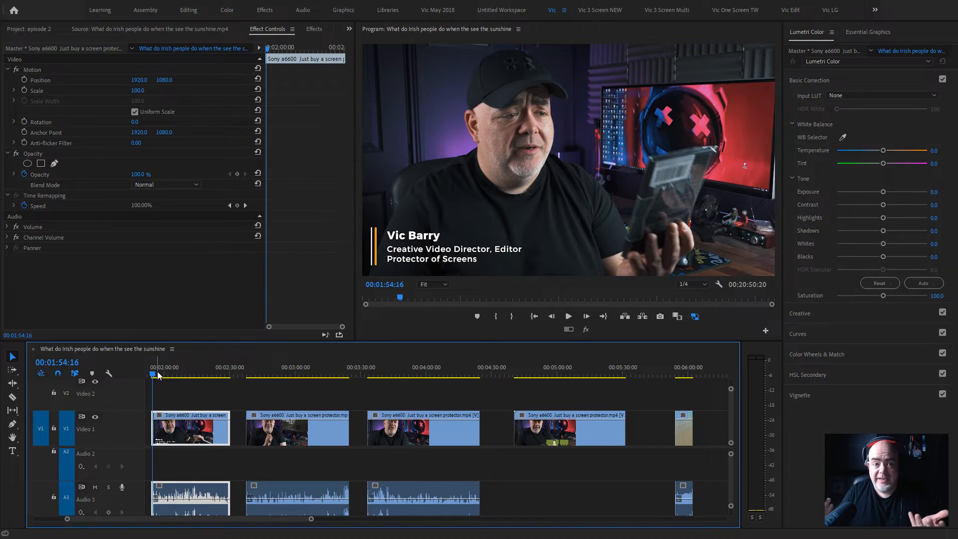
Move the first Sony a6600 clip's audio from track Audio 3 up to Audio 2
drag(196, 497, 195, 473)
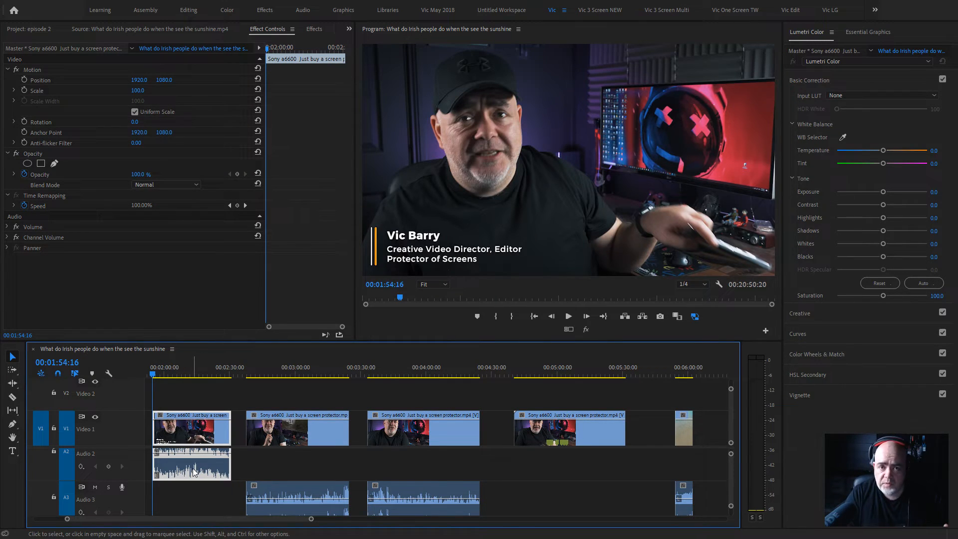
key(minus)
key(equal)
key(equal)
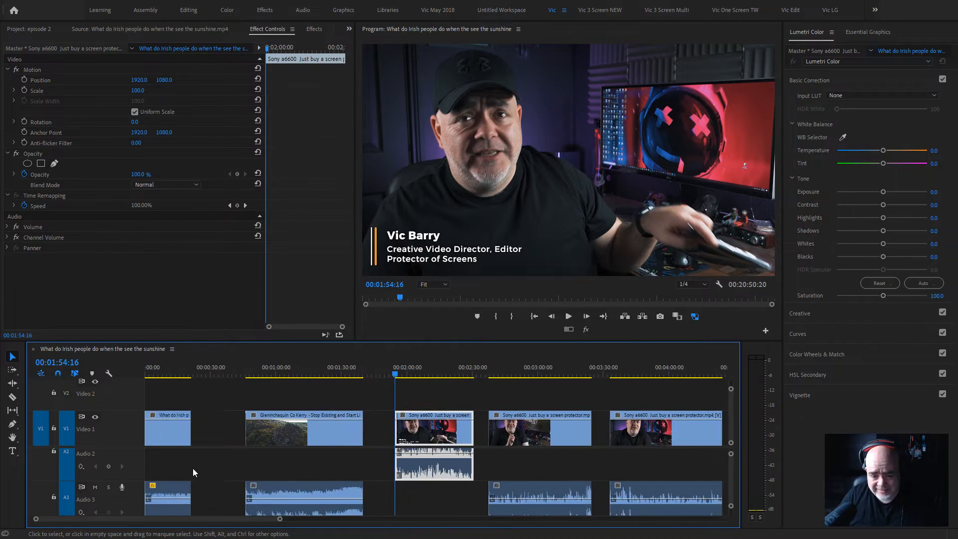
key(minus)
key(minus)
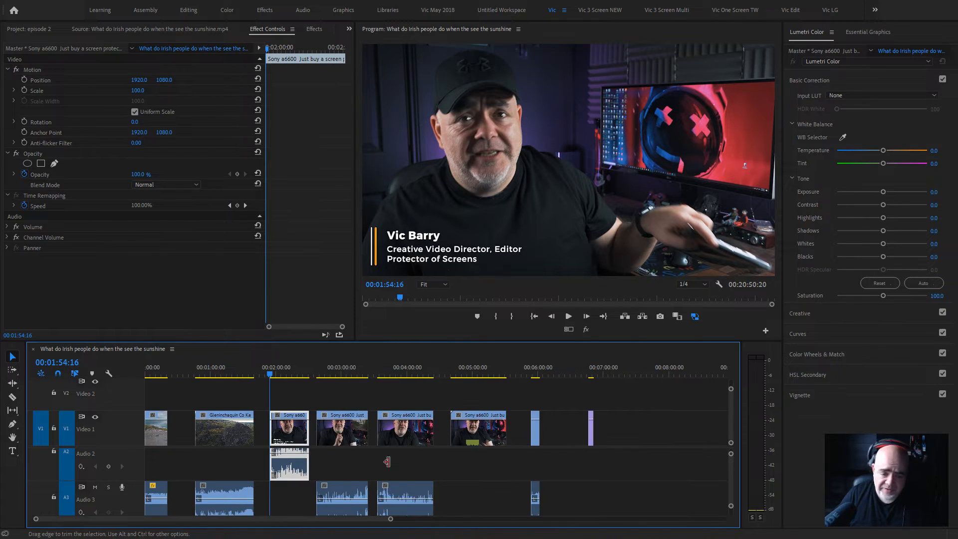
Play the opening of the first Sony a6600 clip together with its background music
click(39, 29)
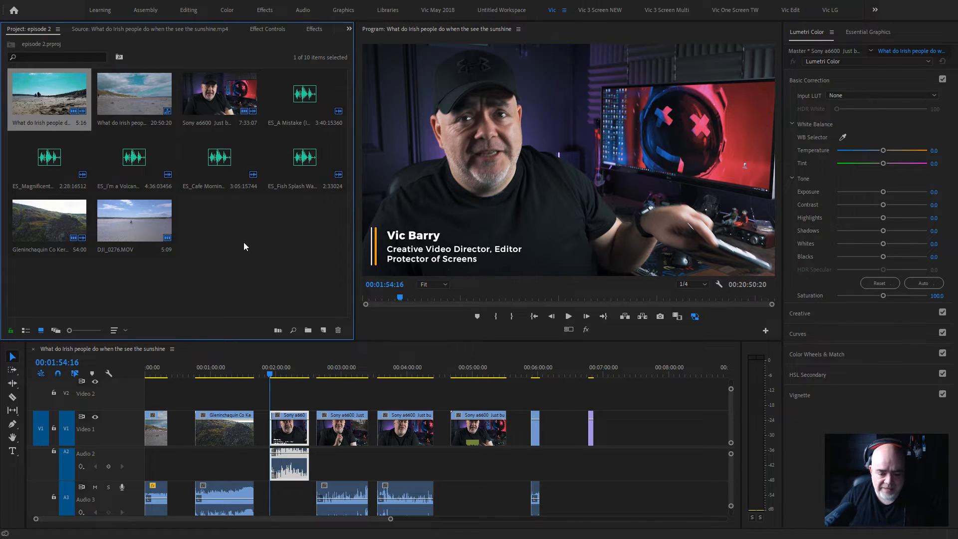
key(space)
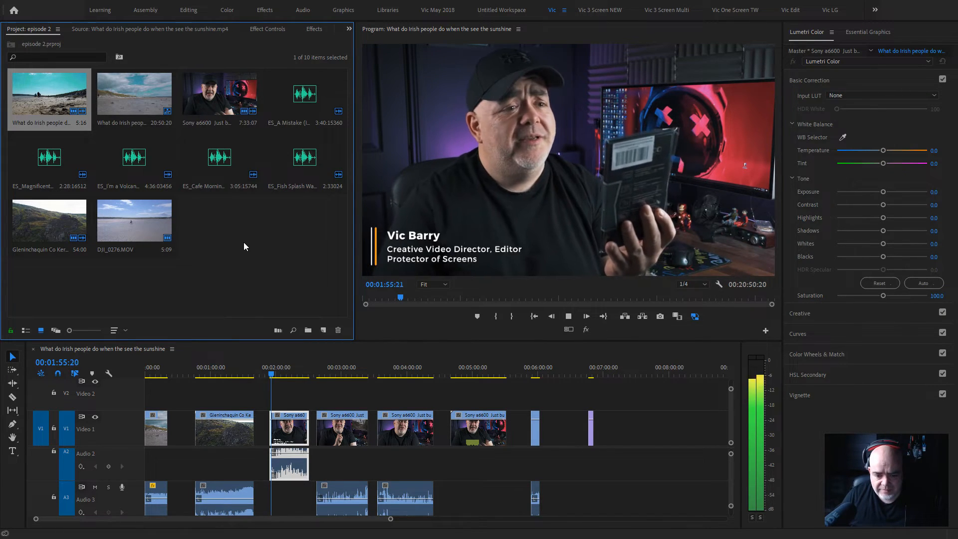
drag(730, 506, 730, 512)
key(space)
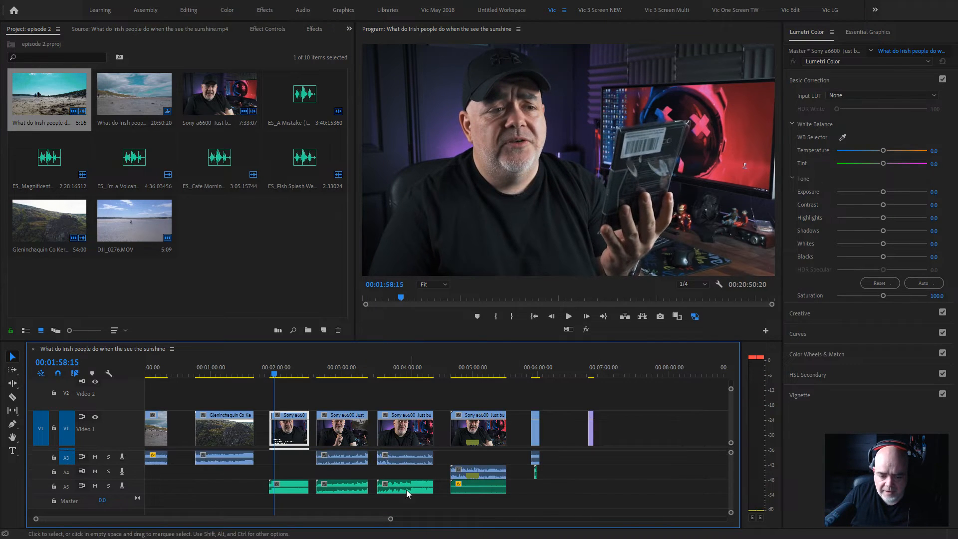
Lower the gain of the music under the first Sony a6600 clip and play on from 00:01:58:15 to judge the level
click(297, 486)
key(g)
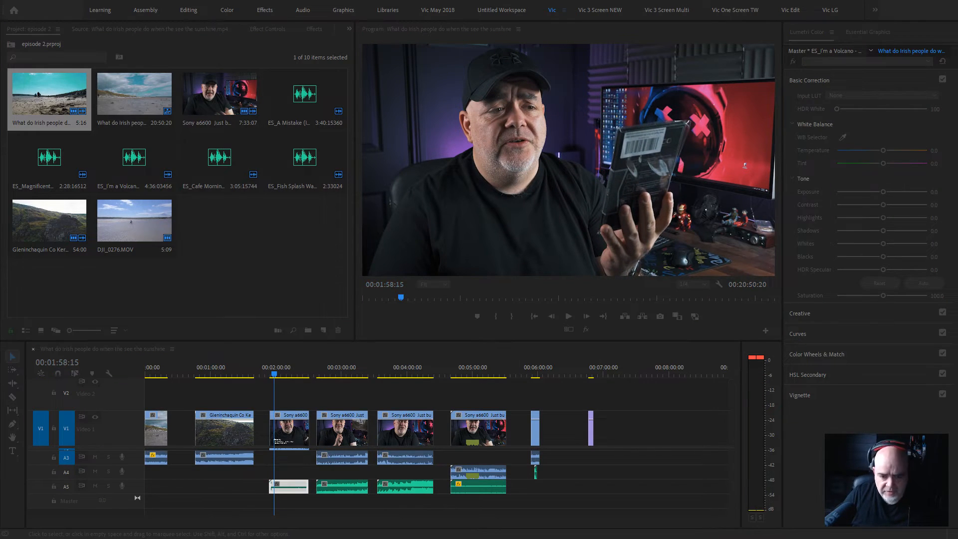
key(Return)
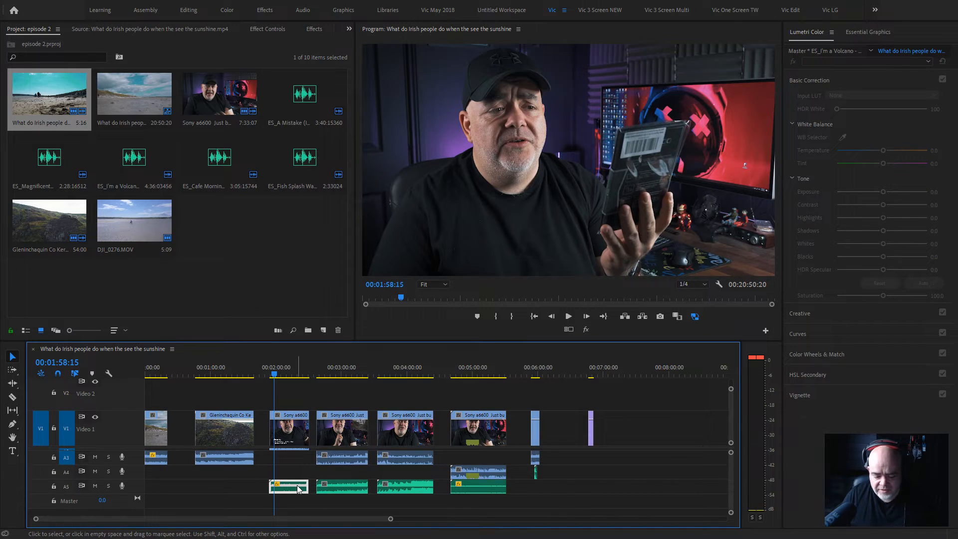
key(=)
key(=)
key(=)
key(space)
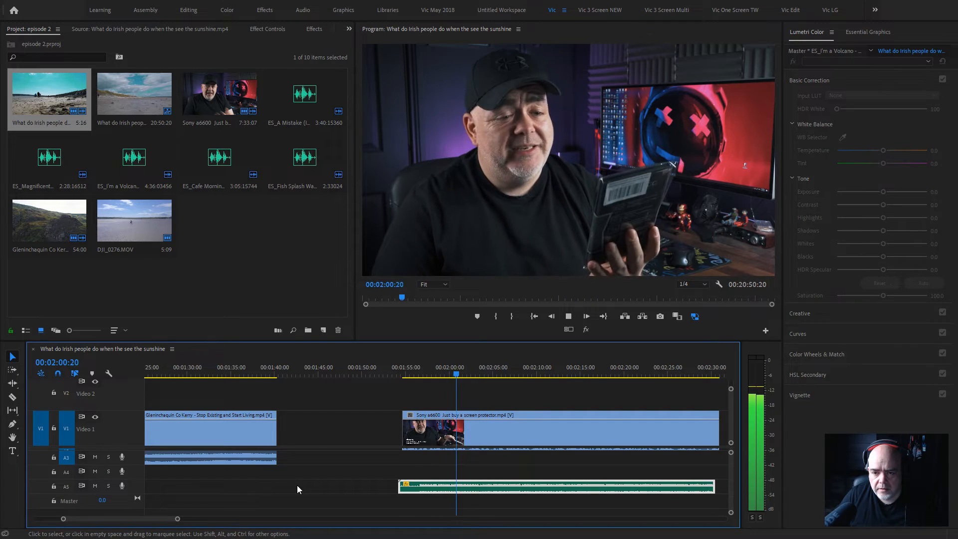
key(space)
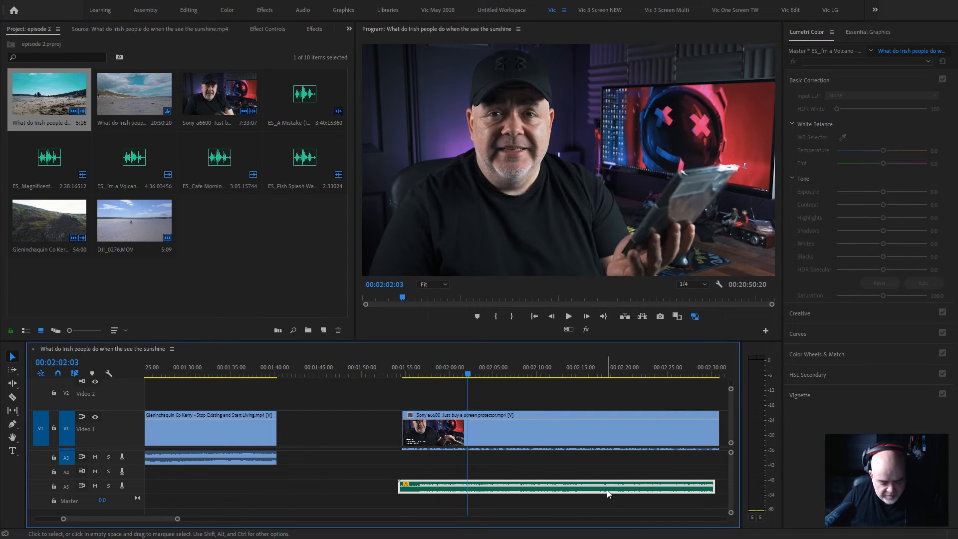
Reduce the same music clip's gain further and play on from 00:02:02:03 to compare it with the voice
key(g)
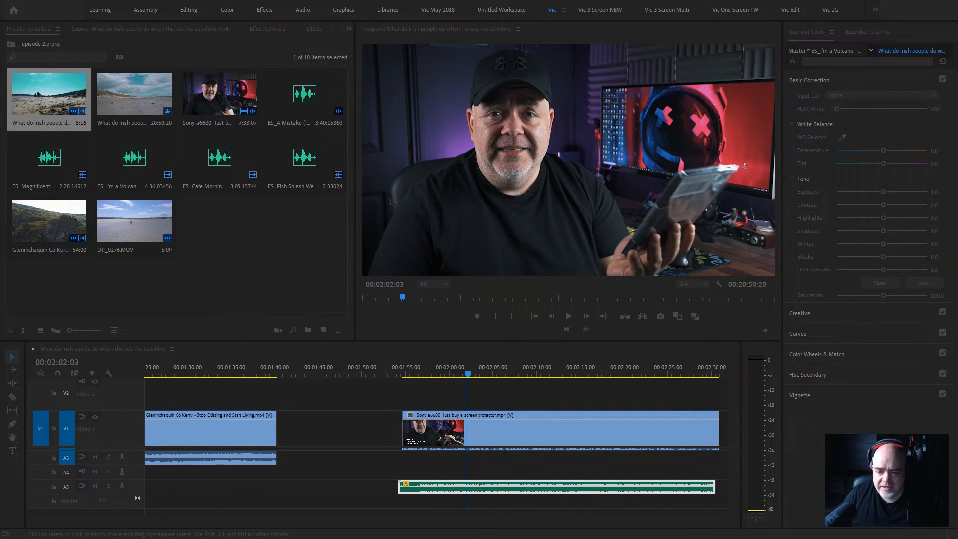
key(Return)
key(space)
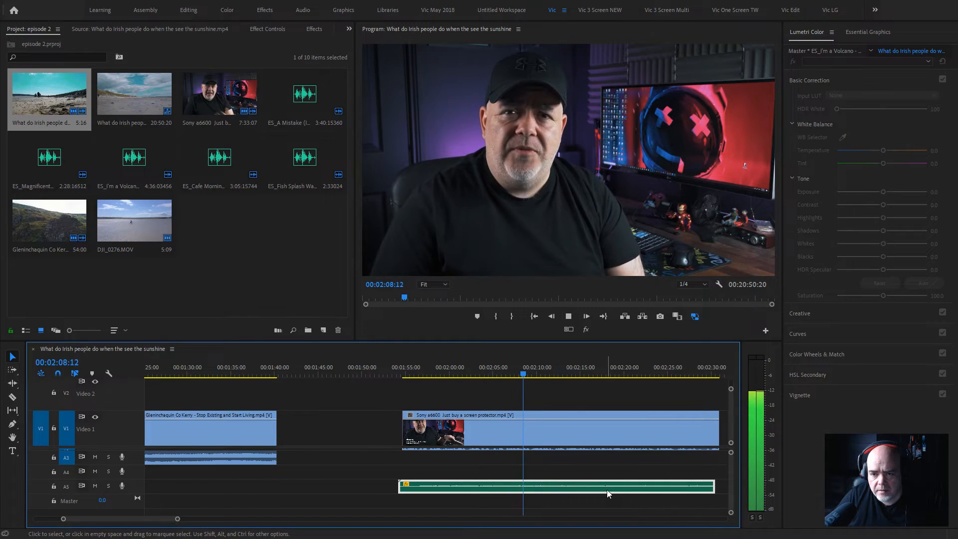
key(space)
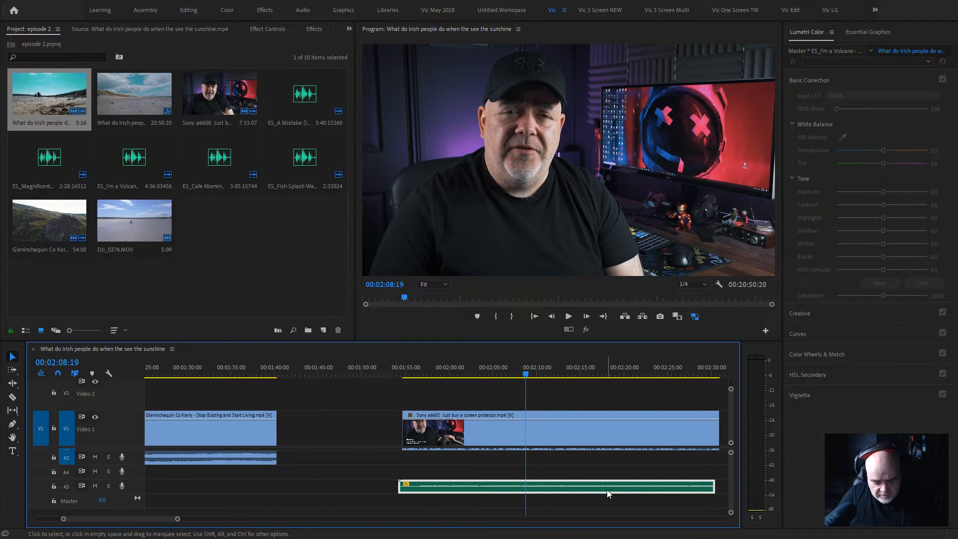
Delete the music under the first Sony a6600 clip and play on with the voice alone
key(backslash)
key(Delete)
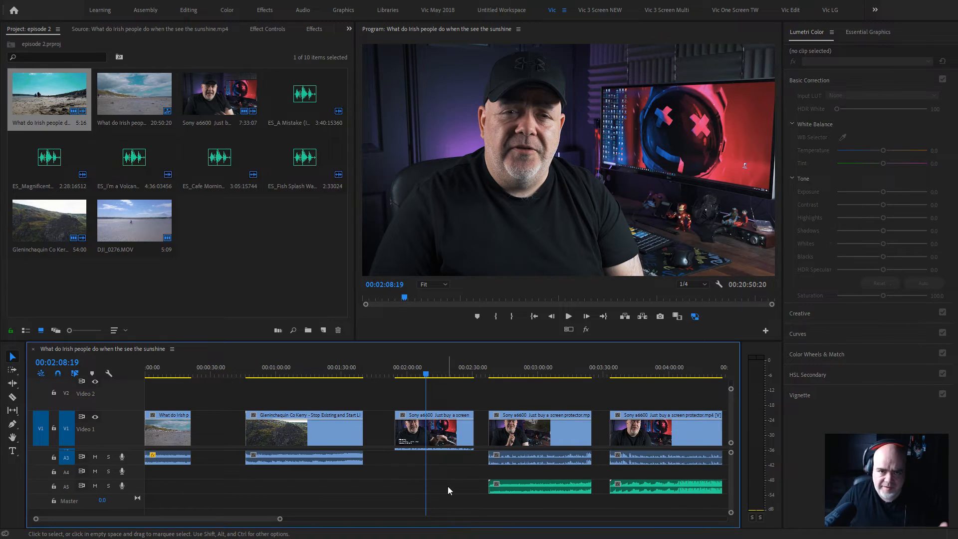
key(space)
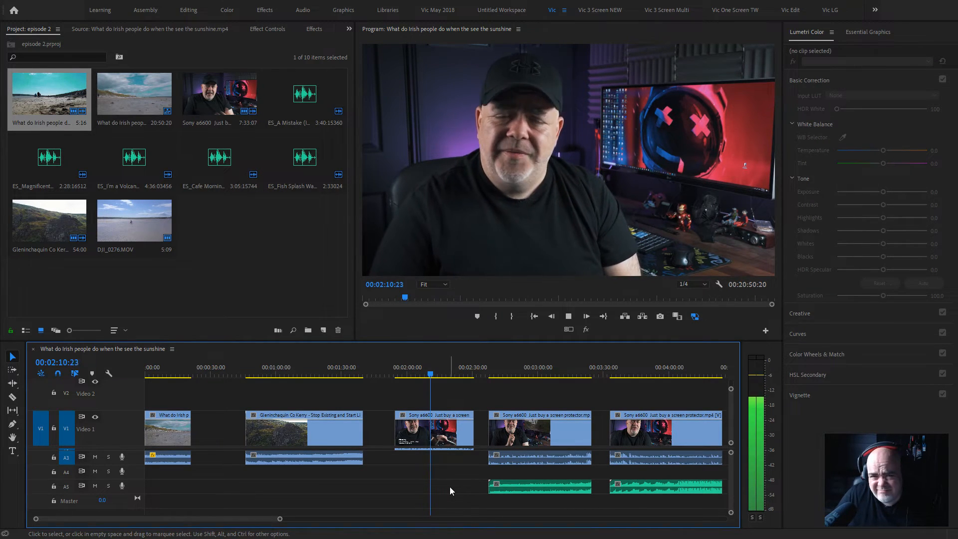
key(space)
Open the ES_Magnificent March track in the source monitor and audition it at several points up to about 00:01:16
double_click(37, 158)
key(space)
click(106, 125)
click(182, 82)
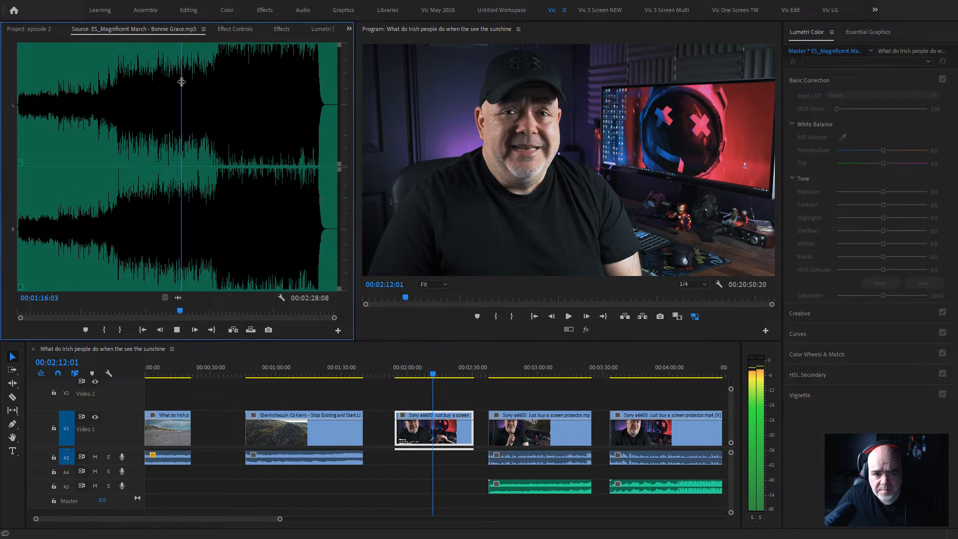
key(space)
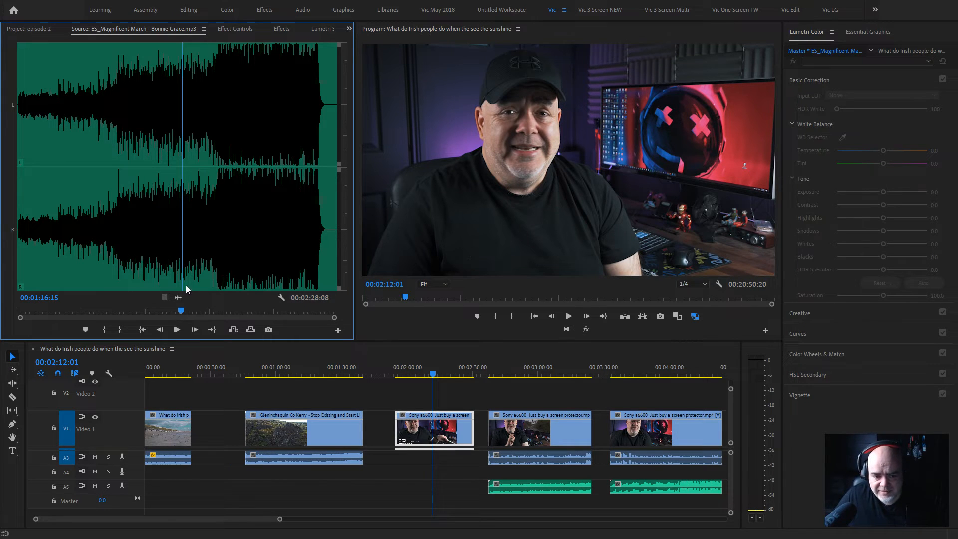
Mark a 48:08 section of Magnificent March ending at 00:01:36:03 and lay it on track A5 under the first Sony a6600 clip
drag(108, 137, 225, 133)
key(i)
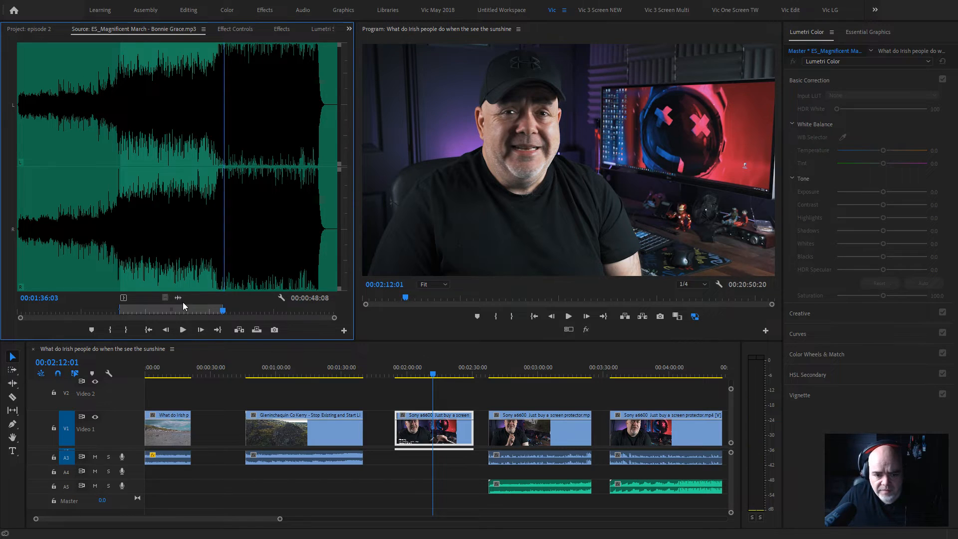
drag(182, 300, 384, 491)
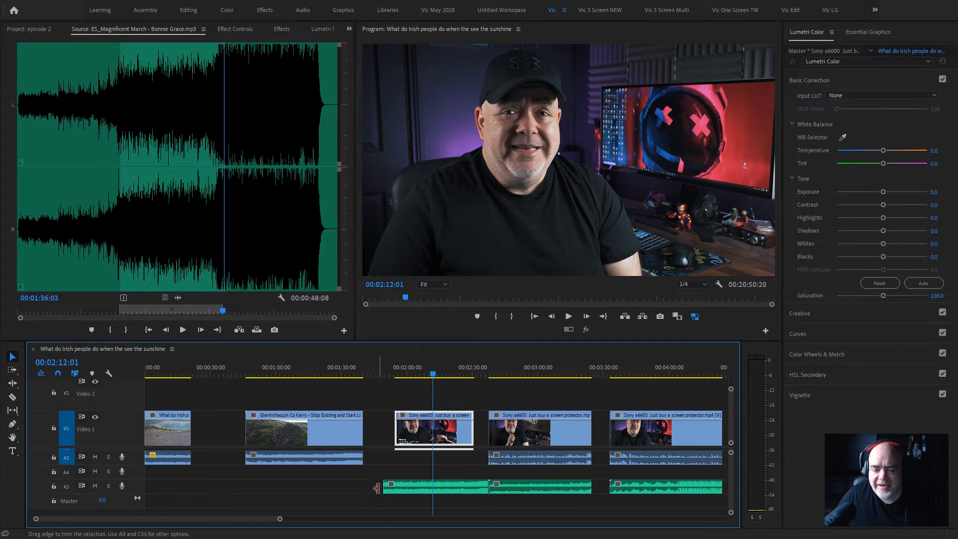
Lower the audio gain of the Magnificent March clip under the first Sony a6600 clip
click(423, 490)
key(g)
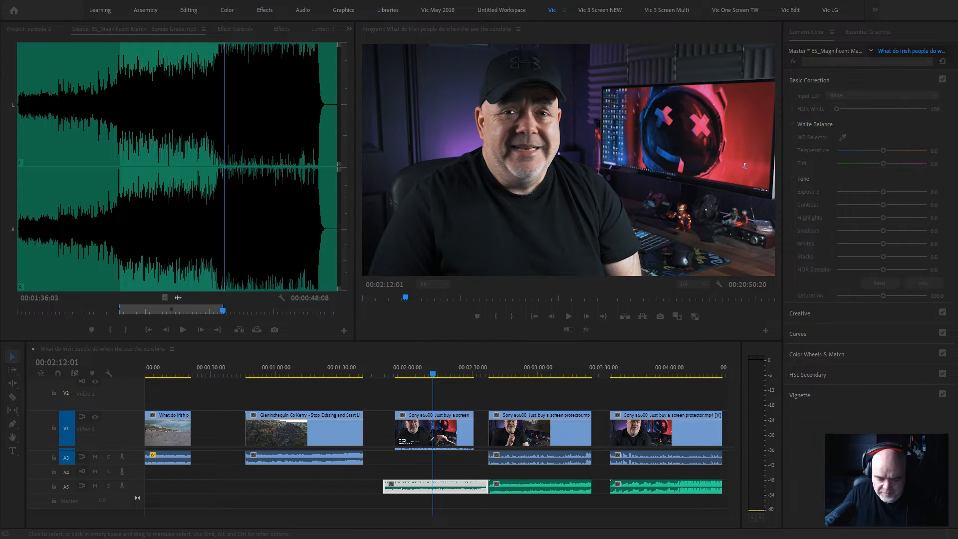
key(Return)
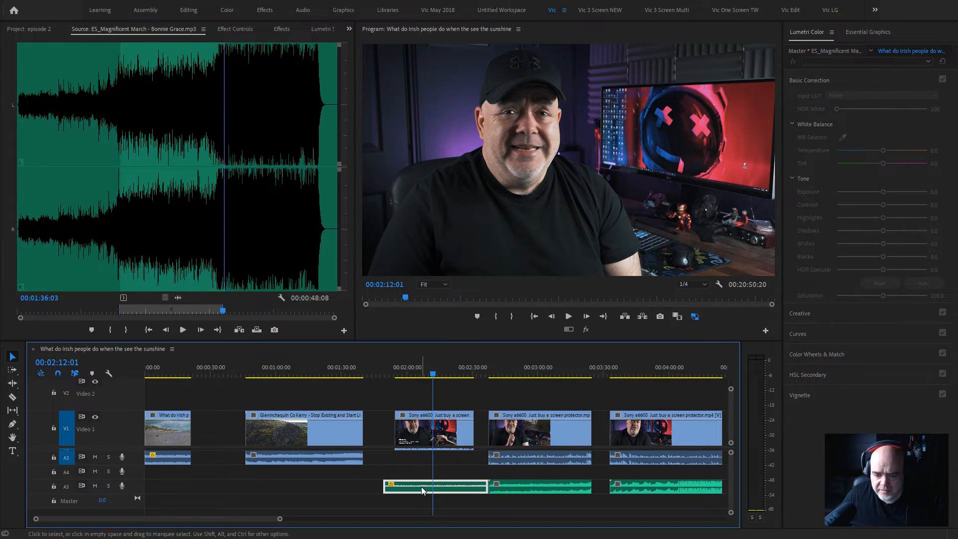
Play the first Sony a6600 clip with Magnificent March and raise the audio gain of its voice on track A2
click(390, 372)
key(space)
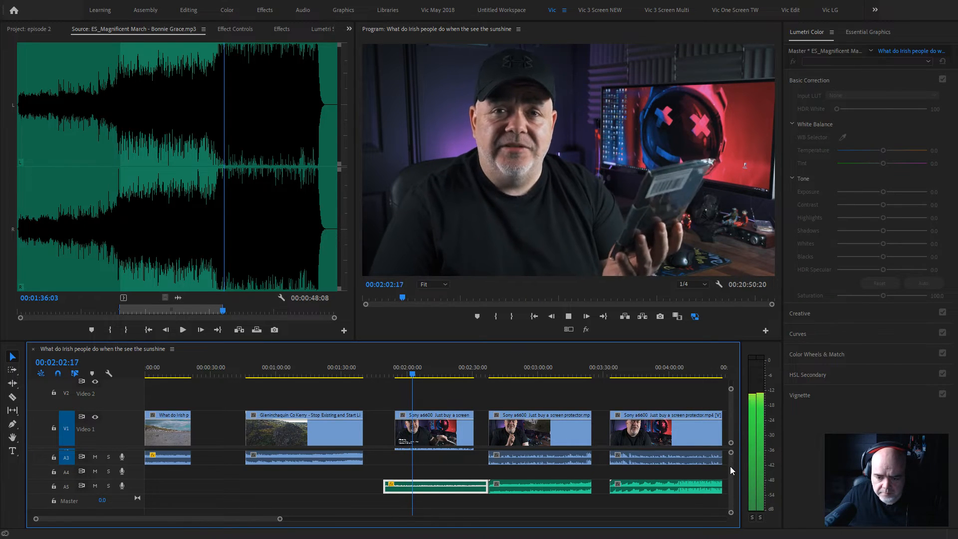
scroll(729, 466, up, 2)
click(448, 470)
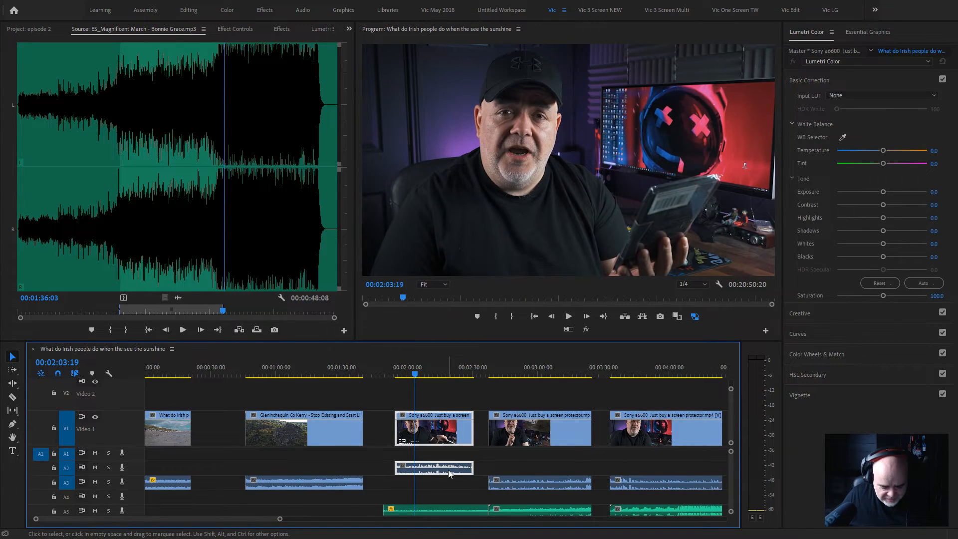
key(space)
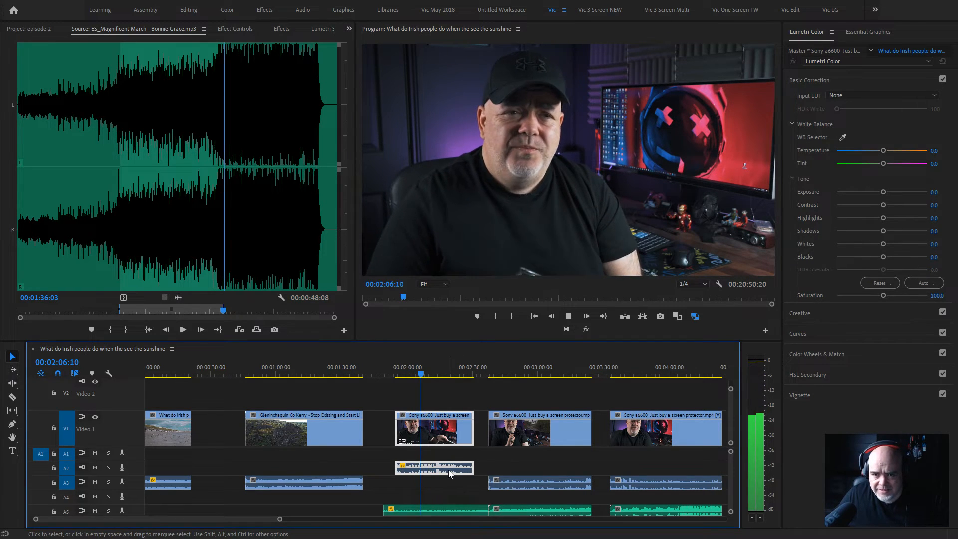
key(space)
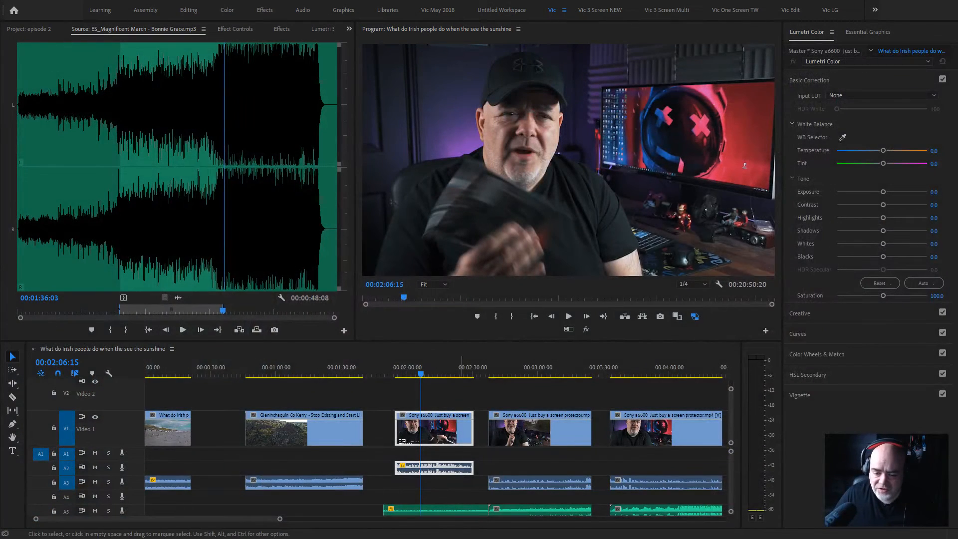
Delete the Magnificent March clip under the first Sony a6600 clip and play the second one with its music
click(458, 509)
key(Delete)
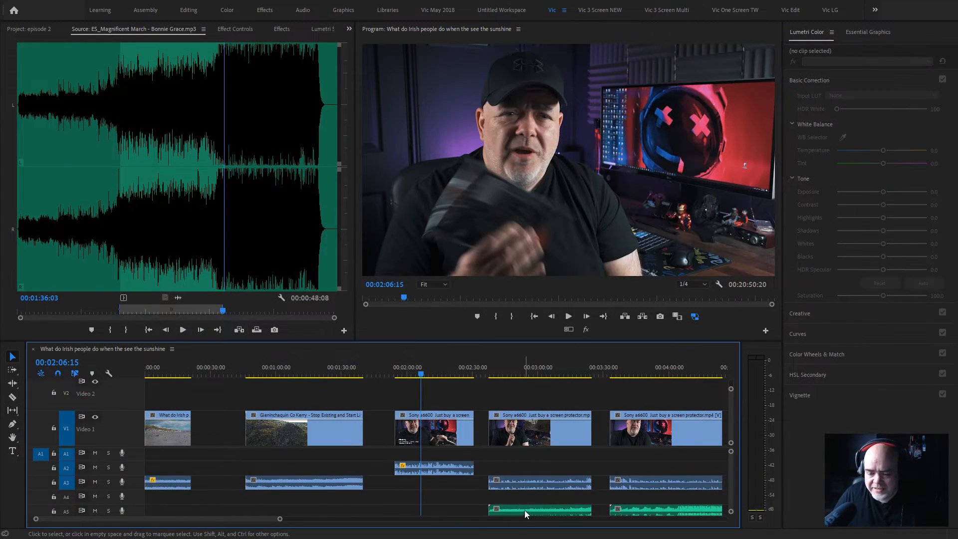
mouse_move(529, 508)
mouse_down()
mouse_move(472, 508)
mouse_move(531, 506)
mouse_up()
click(505, 374)
key(space)
key(space)
Play the third Sony a6600 clip and lower the audio gain of the Cafe Mornings music under it
click(629, 374)
key(space)
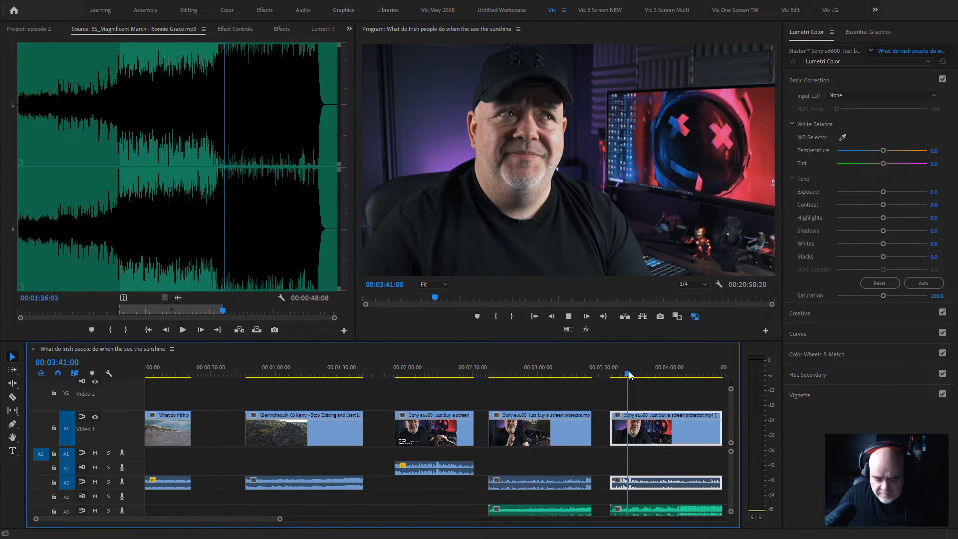
key(minus)
key(minus)
key(equal)
key(equal)
key(equal)
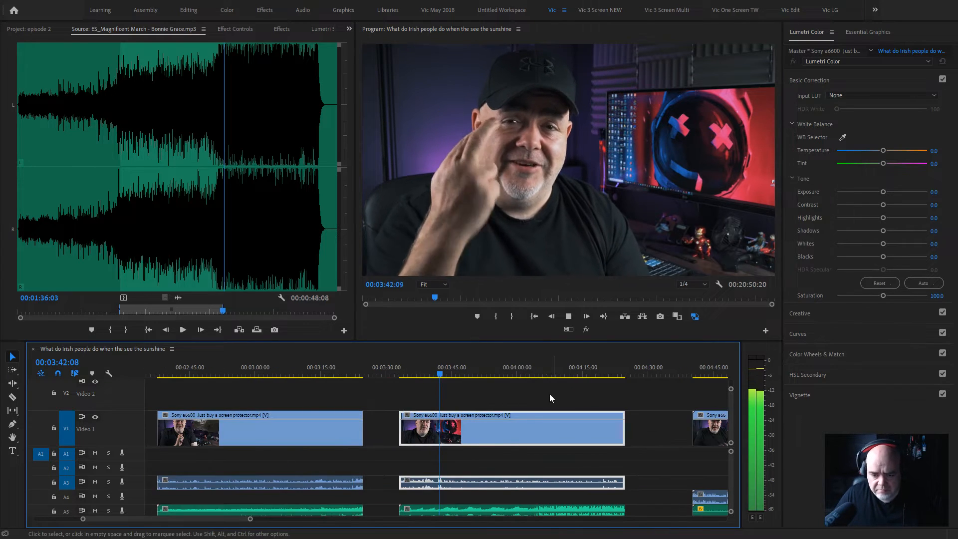
key(space)
click(529, 508)
key(g)
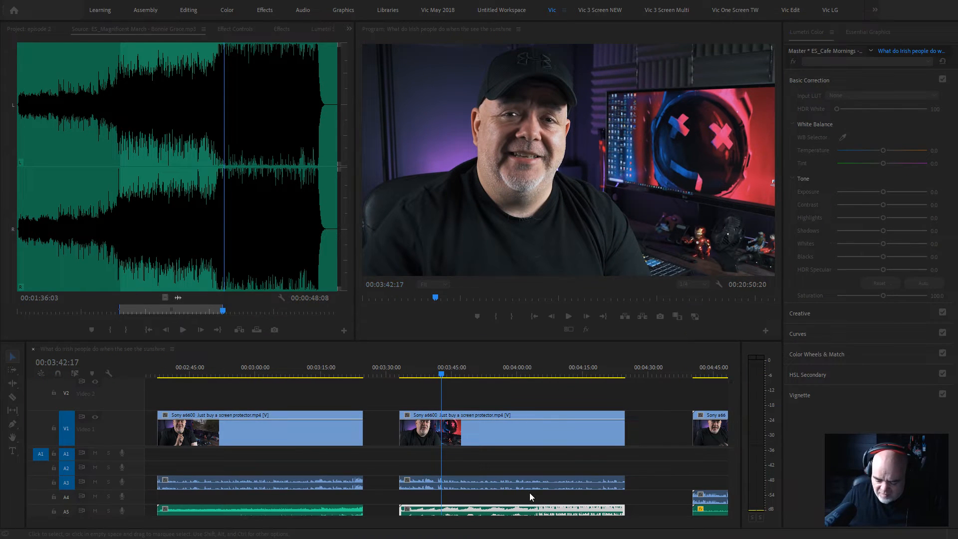
key(Return)
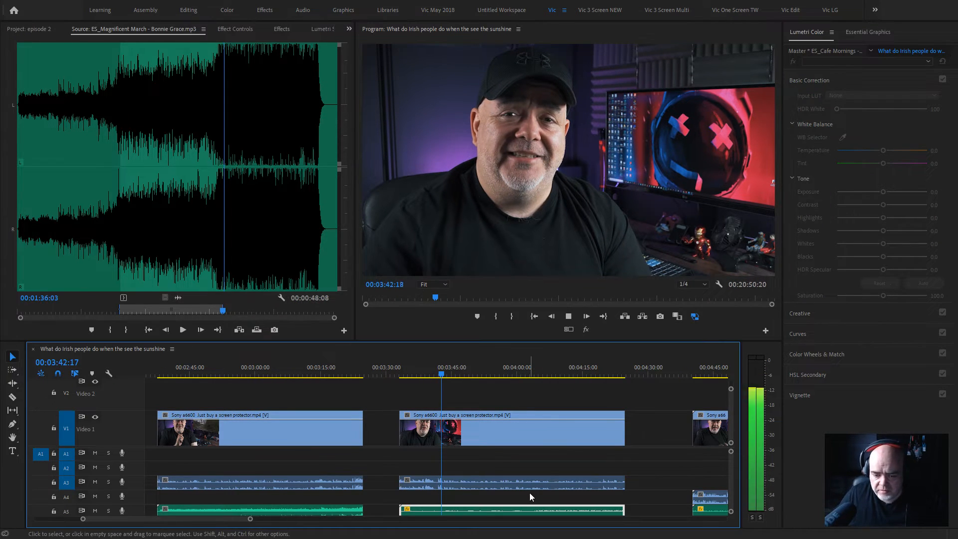
Play the third Sony a6600 clip from about 00:04:08 and raise the audio gain of its voice on track A3
key(space)
key(space)
click(556, 369)
key(space)
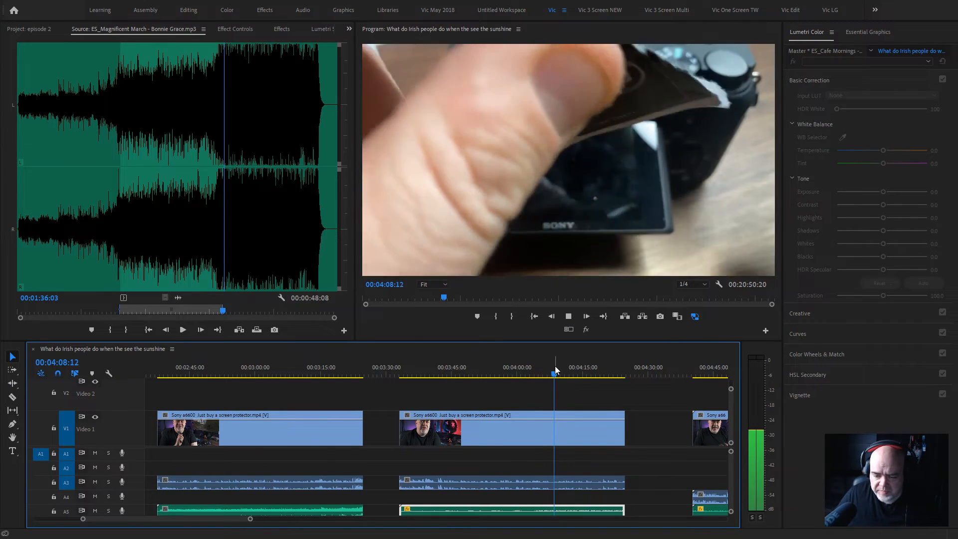
key(space)
click(574, 483)
key(g)
key(Return)
key(space)
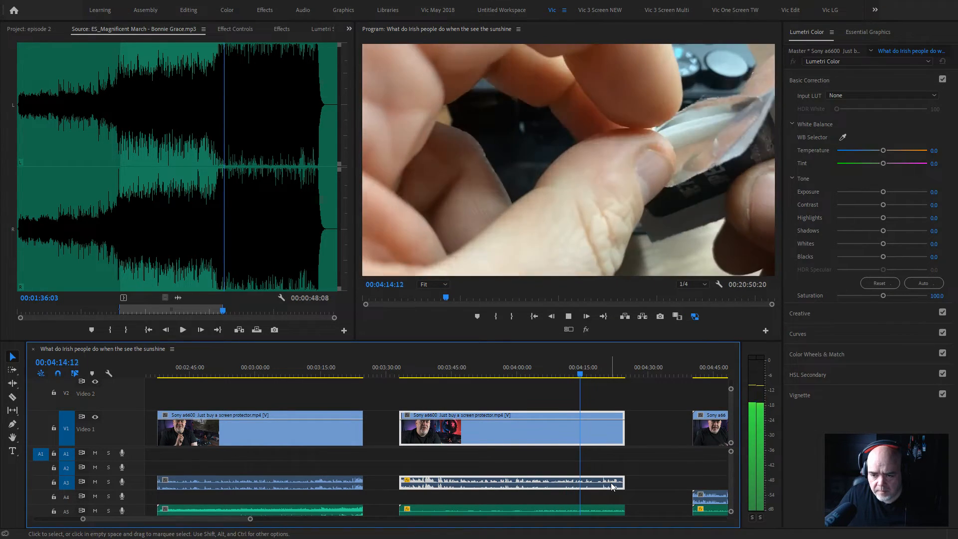
key(space)
Move the fourth Sony a6600 clip with its voice audio to the empty stretch at about 00:07:20, leaving its music behind
key(minus)
key(minus)
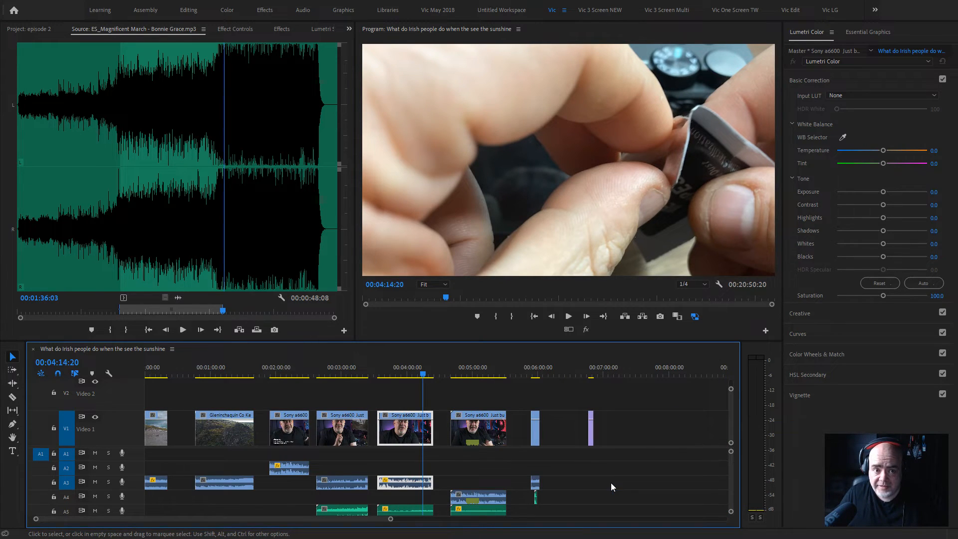
key(equal)
key(minus)
key(equal)
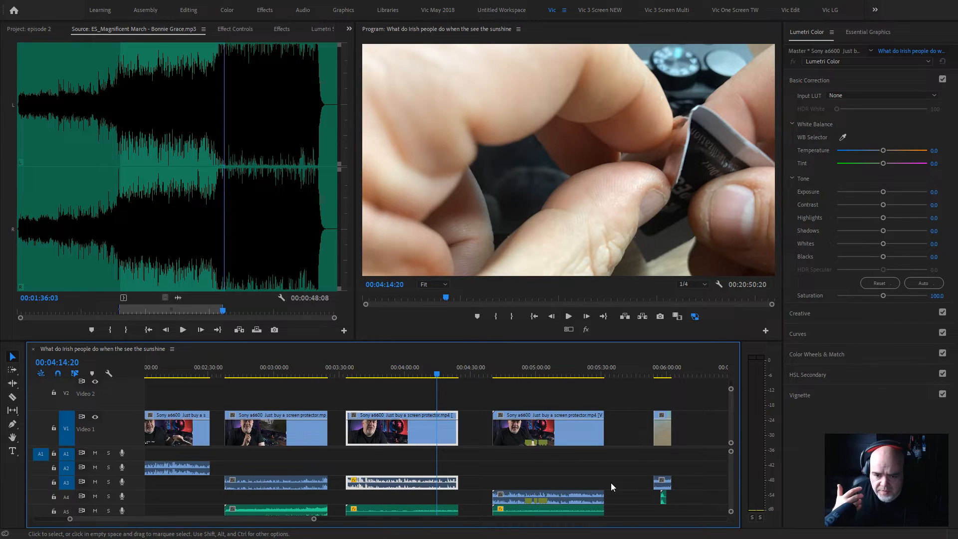
key(minus)
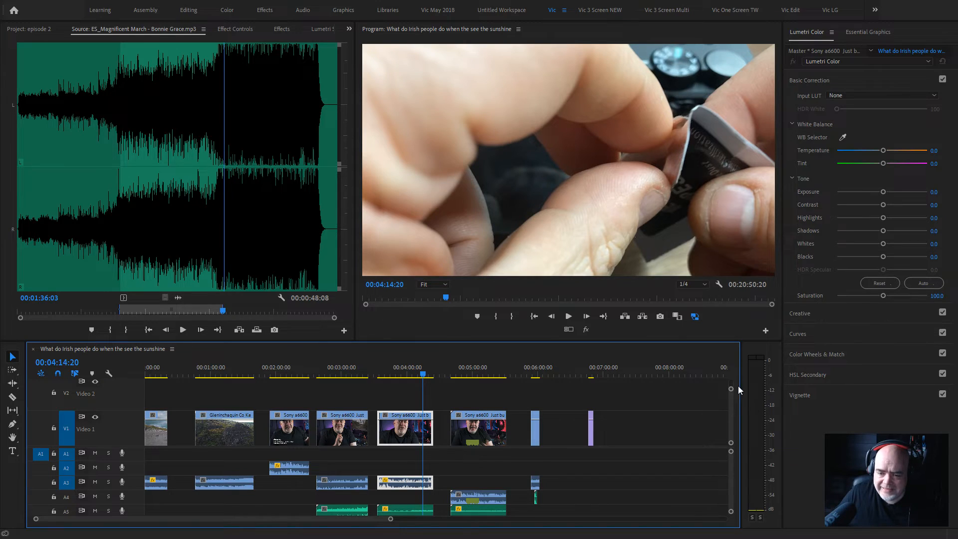
click(626, 375)
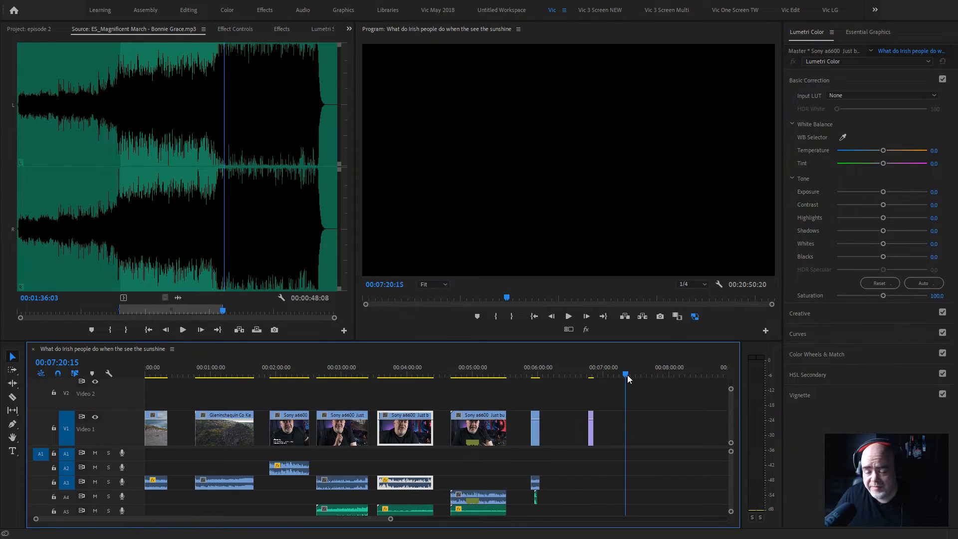
click(469, 375)
drag(482, 430, 654, 429)
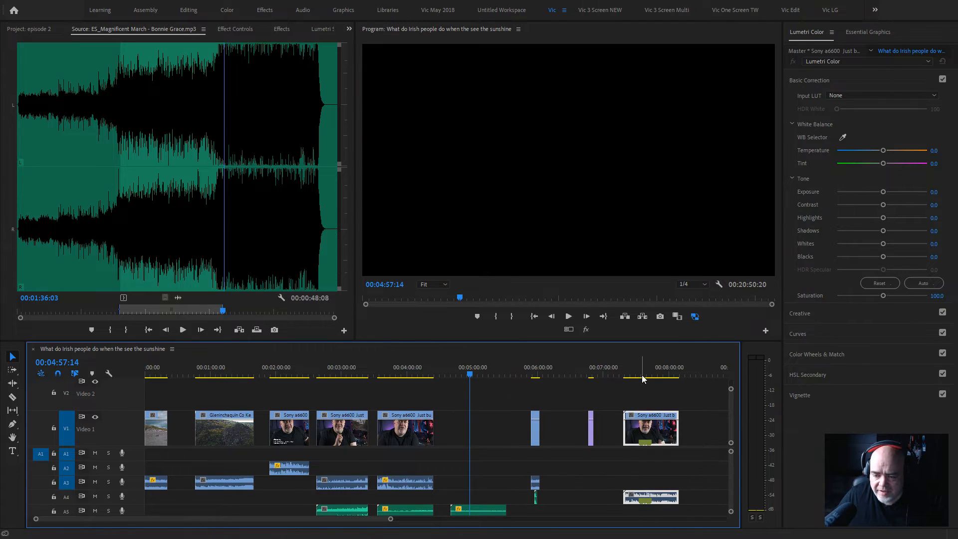
Play the Sony a6600 clip at 00:07:20 without music to check its voice level on the audio meters
key(space)
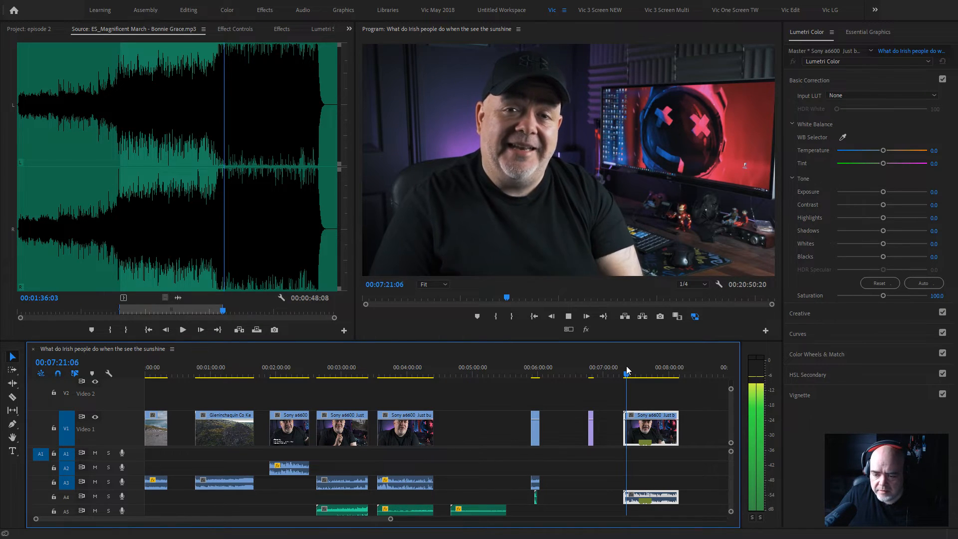
key(equal)
key(equal)
key(space)
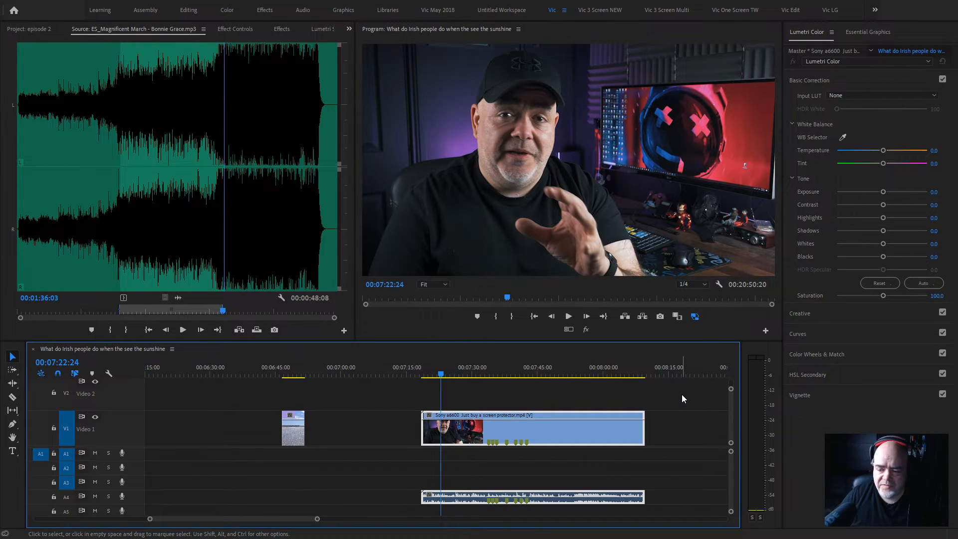
key(space)
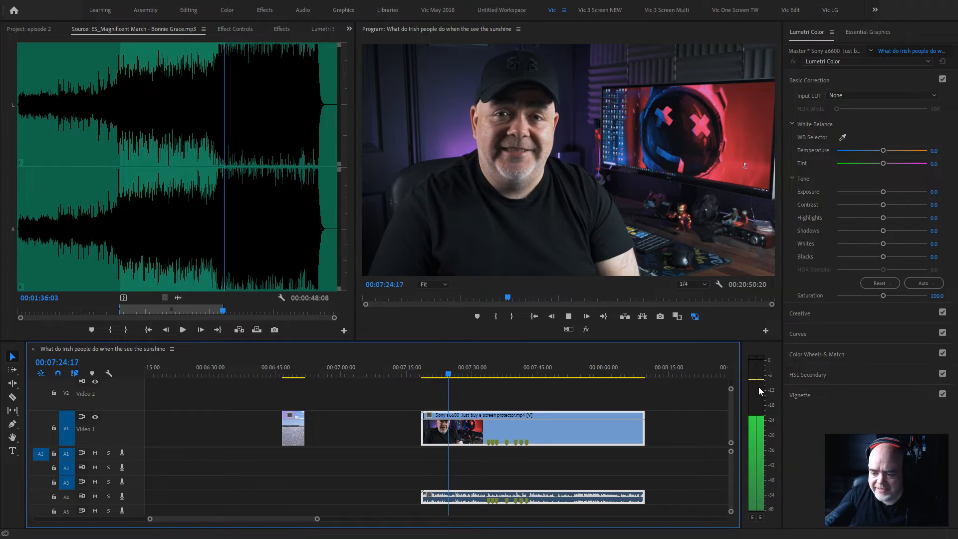
key(space)
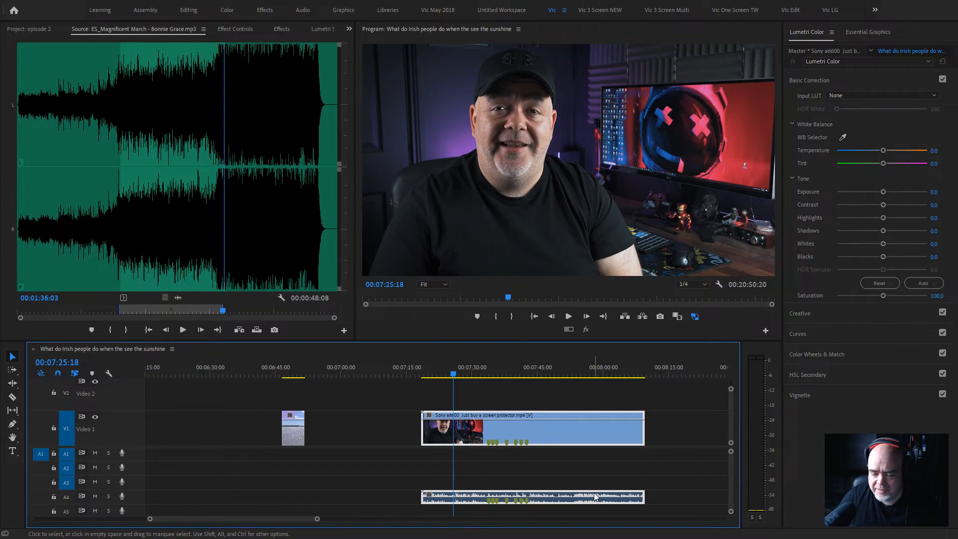
Lower the voice's audio gain on the Sony a6600 clip at 00:07:20 and listen to the result
key(g)
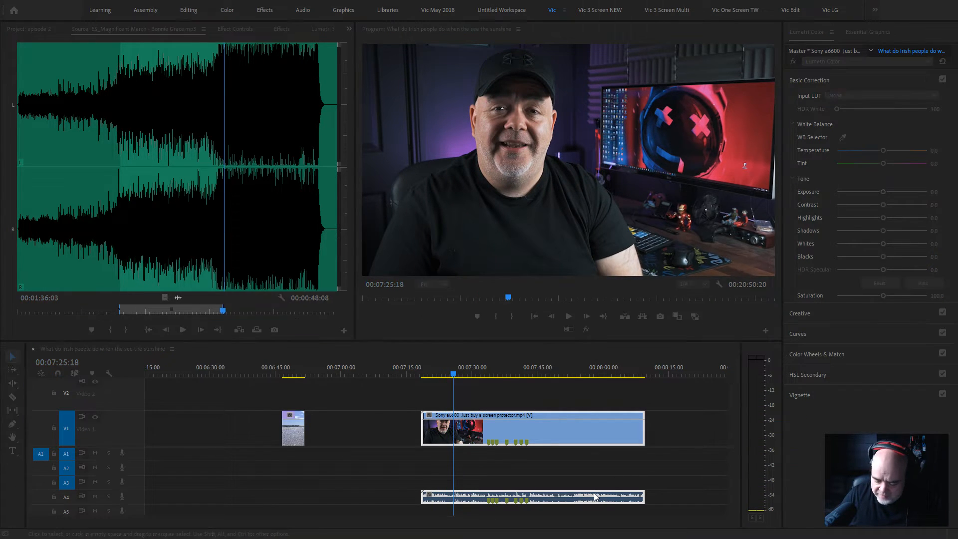
key(Return)
key(space)
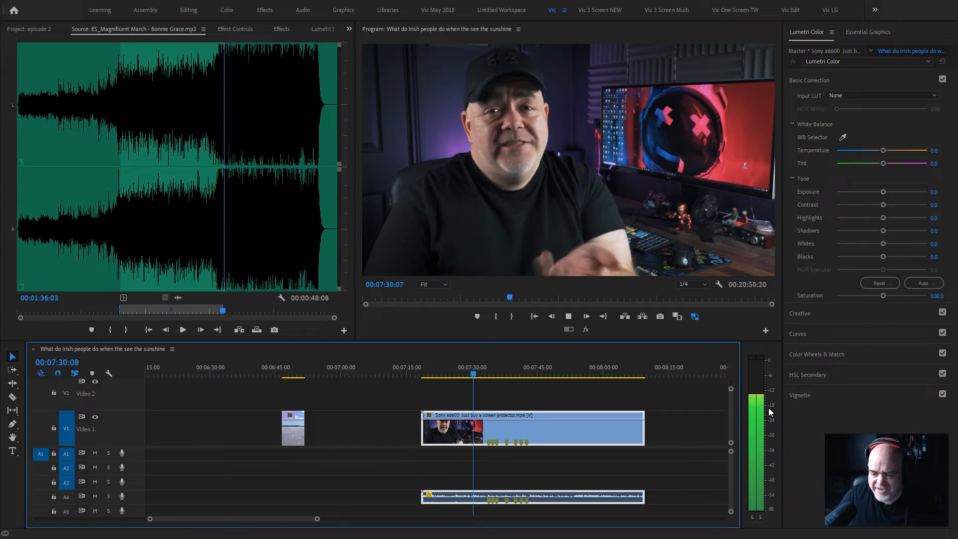
key(space)
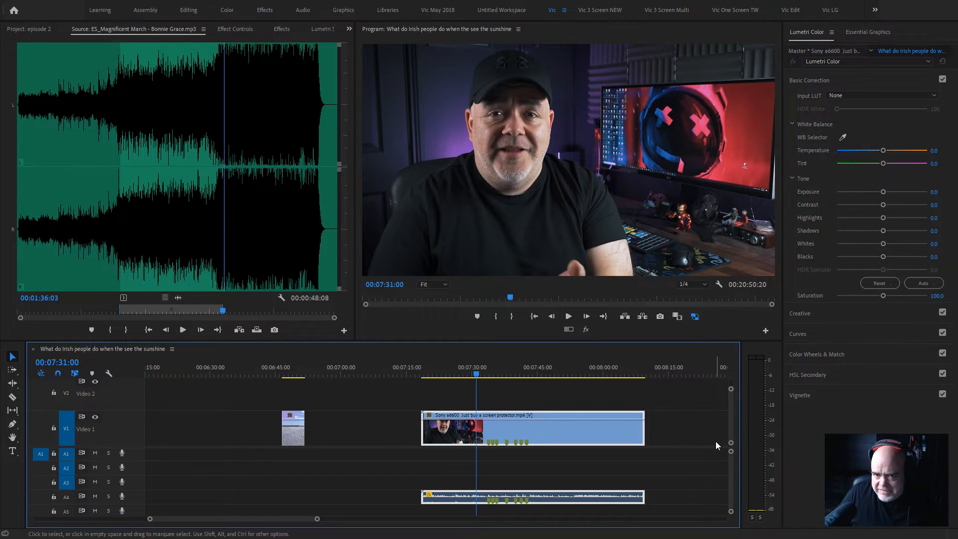
Raise the voice's audio gain on the same Sony a6600 clip and play it from 00:07:31
key(g)
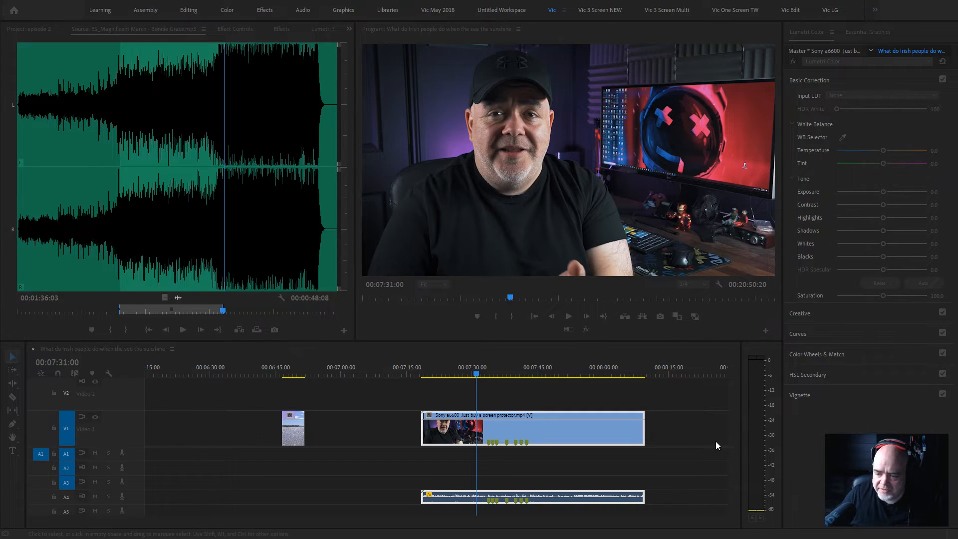
key(Escape)
key(space)
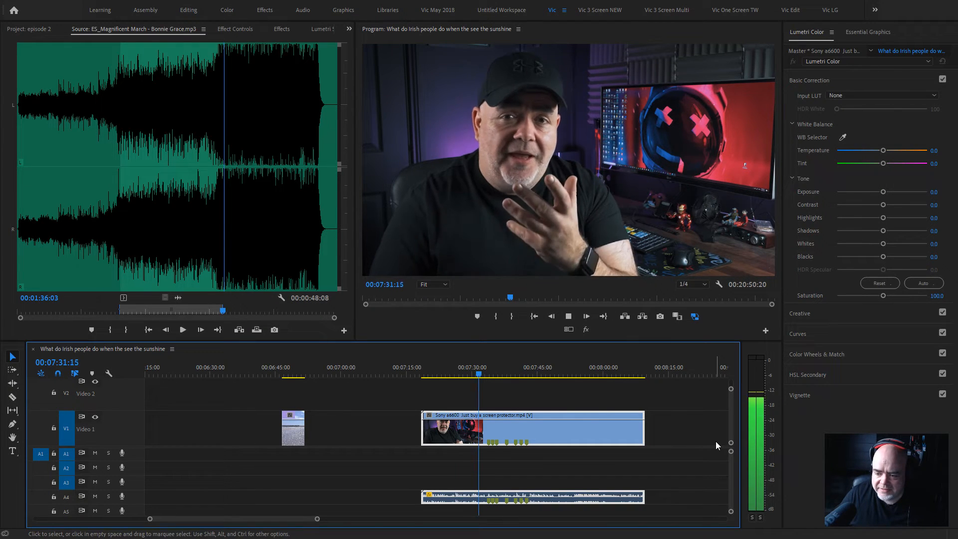
key(space)
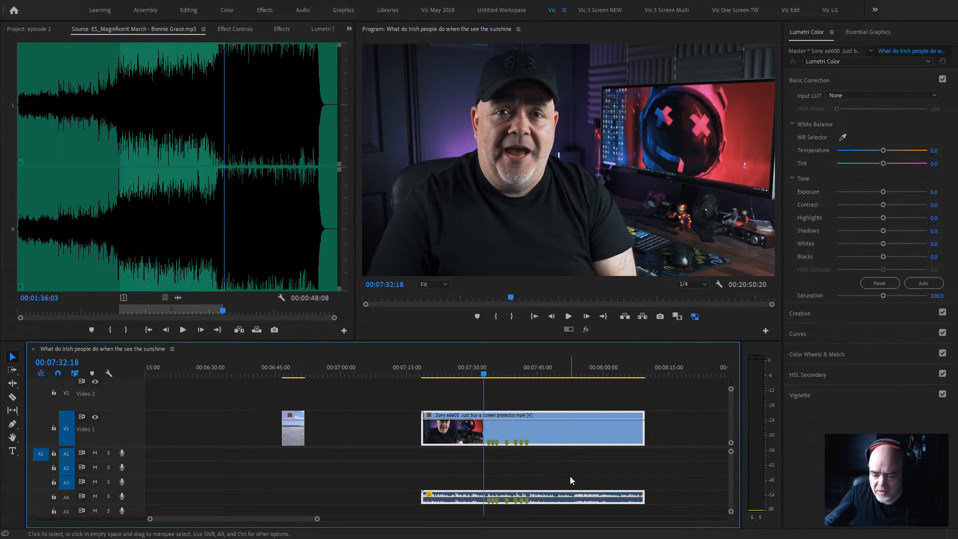
Switch to the Audio workspace and place the playhead in the first Sony a6600 clip at 00:01:57:04
drag(731, 452, 730, 471)
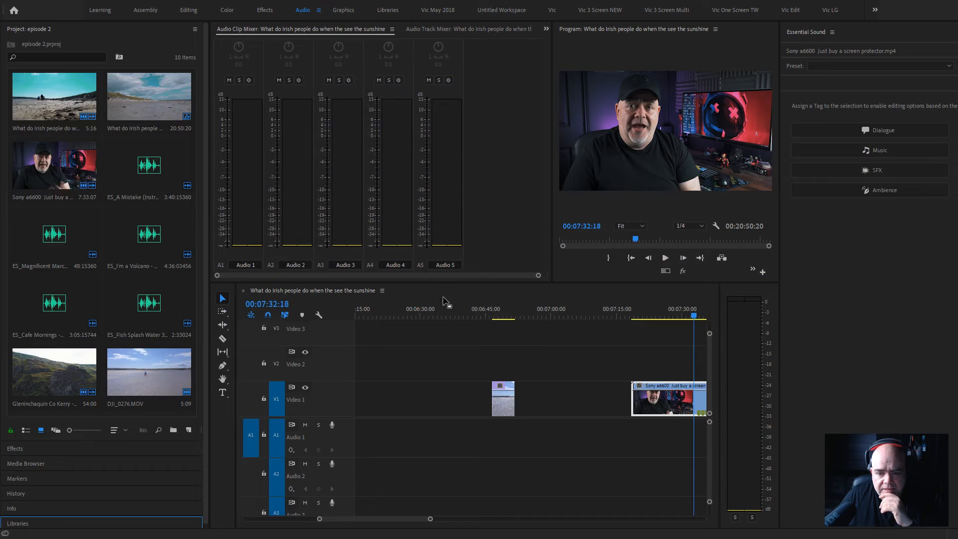
drag(657, 314, 654, 313)
key(minus)
key(minus)
key(minus)
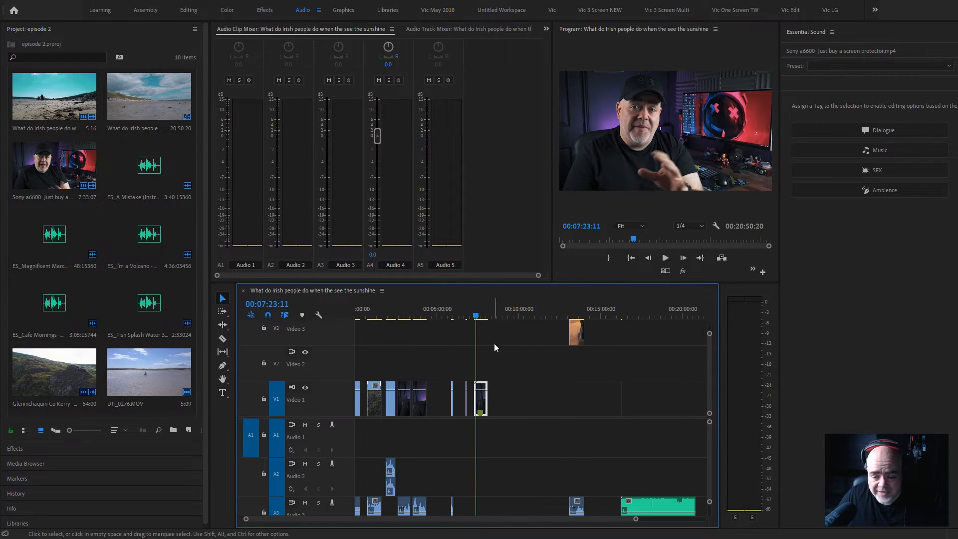
key(Home)
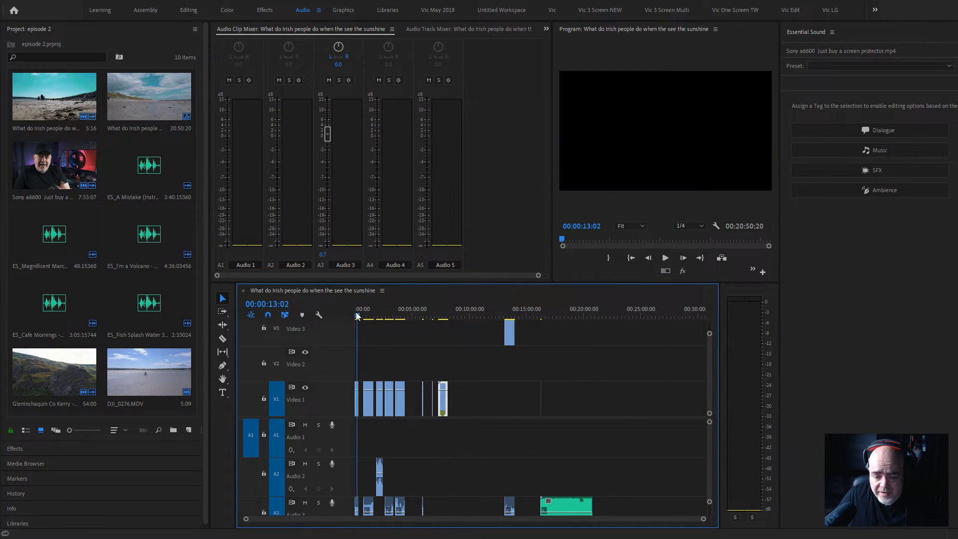
key(equal)
key(equal)
key(equal)
click(534, 307)
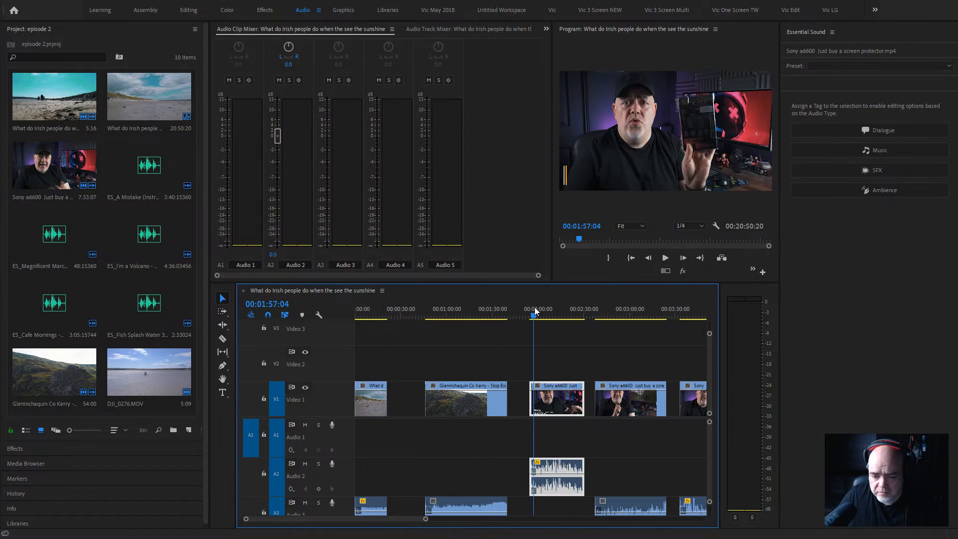
Play the first Sony a6600 clip and set its Audio 2 volume to -1.0 dB in the Audio Clip Mixer
key(space)
mouse_move(278, 135)
mouse_down()
mouse_move(274, 177)
mouse_move(270, 144)
mouse_up()
key(space)
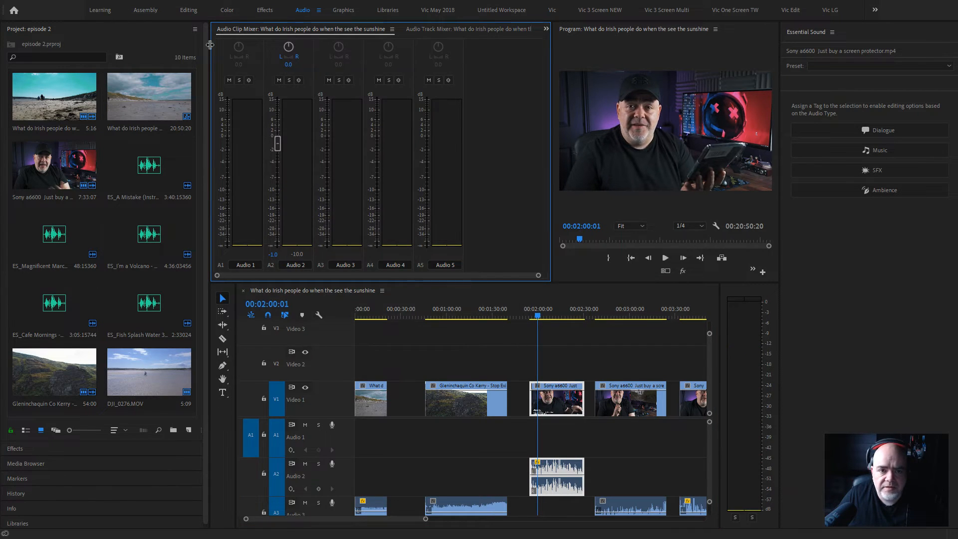
Place the ES_A Mistake instrumental on Audio 1 at the start of the first Sony a6600 clip and play both together
drag(145, 179, 533, 442)
click(557, 446)
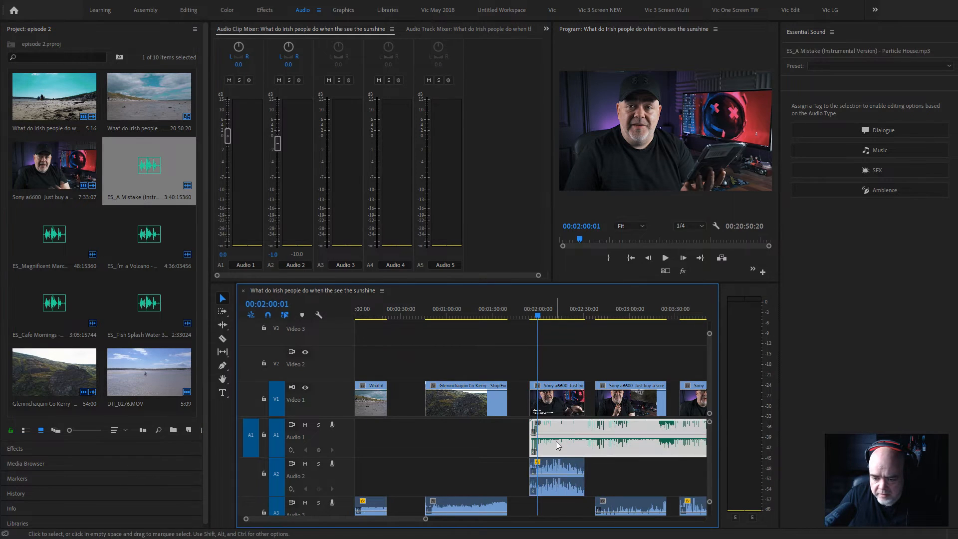
key(space)
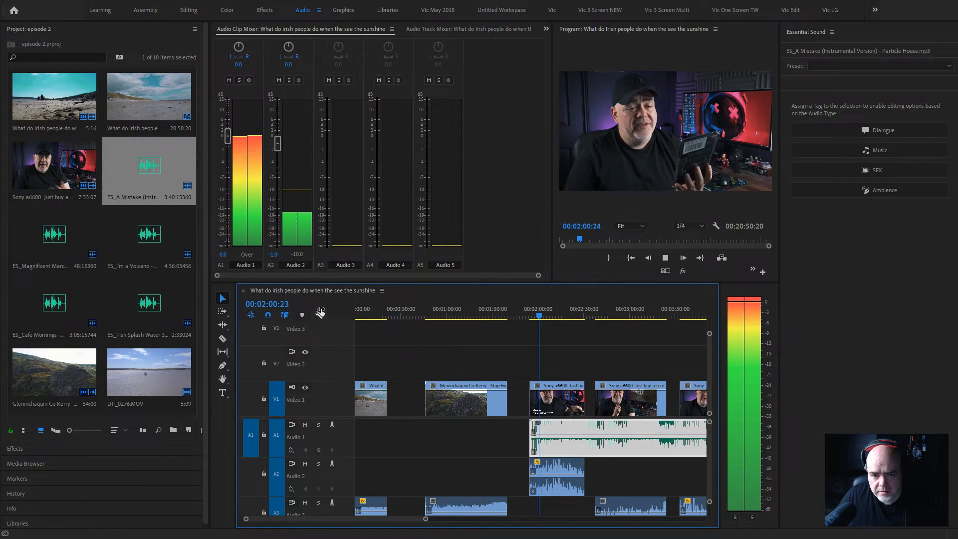
key(space)
Set the ES_A Mistake clip's volume on Audio 1 to -14.7 dB in the Audio Clip Mixer during playback
drag(225, 138, 230, 182)
key(space)
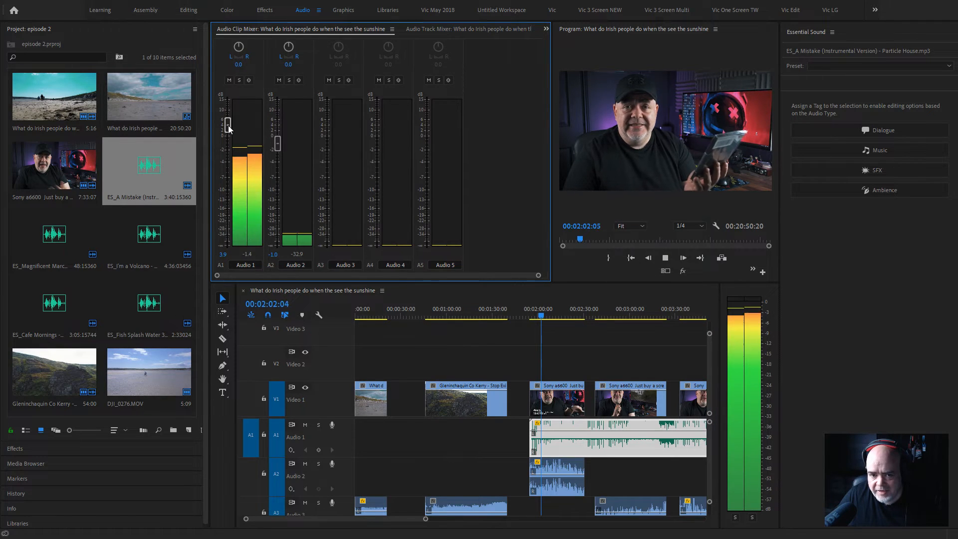
drag(230, 124, 217, 205)
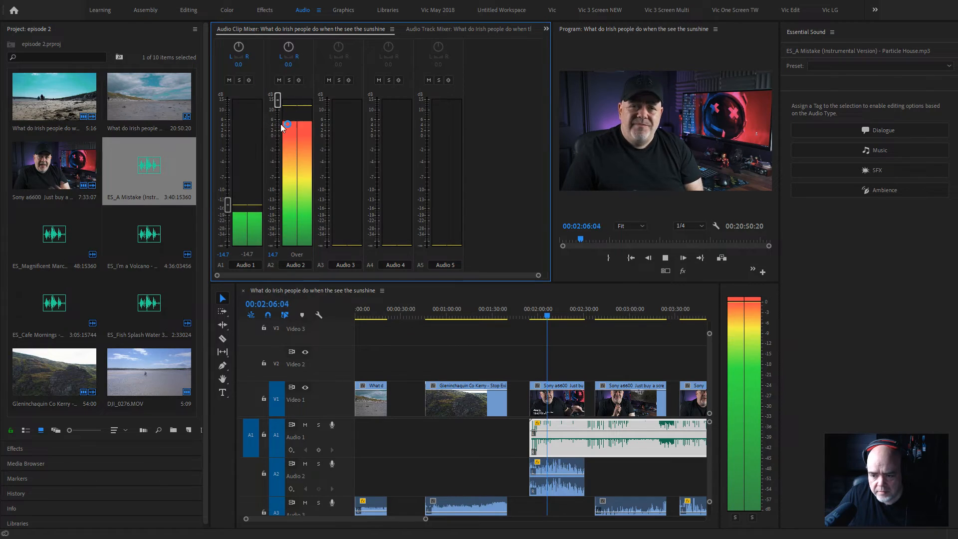
Remove the ES_A Mistake clip from Audio 1 and play the first Sony a6600 clip's voice on its own
key(space)
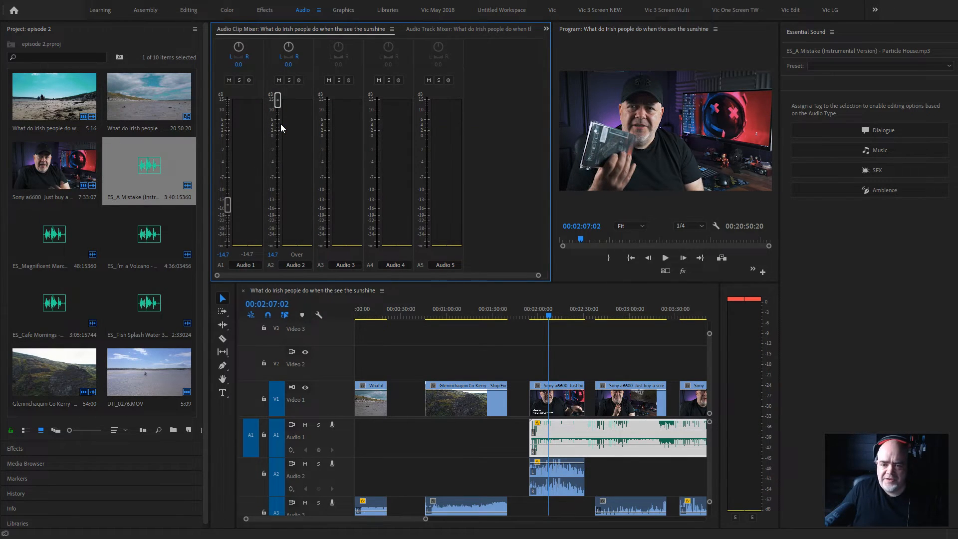
click(567, 435)
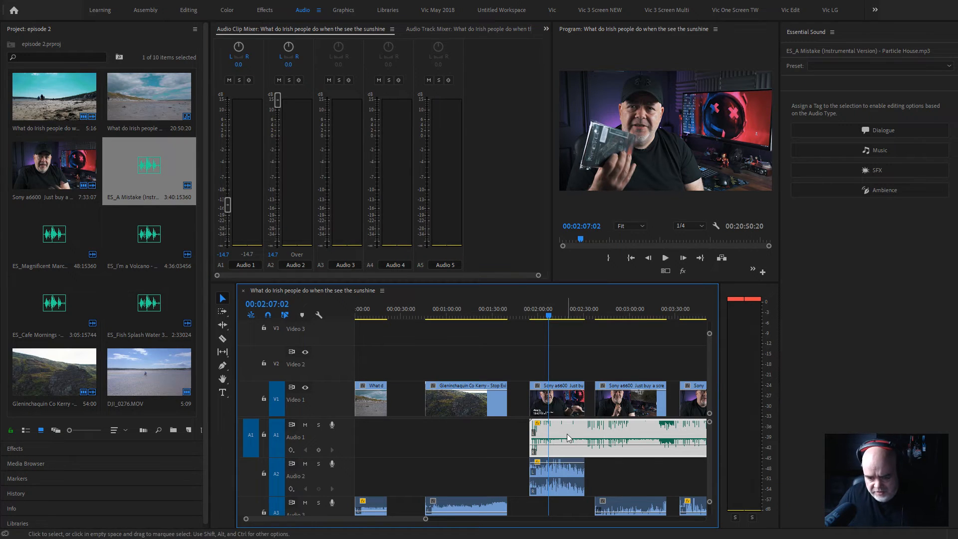
key(Delete)
key(space)
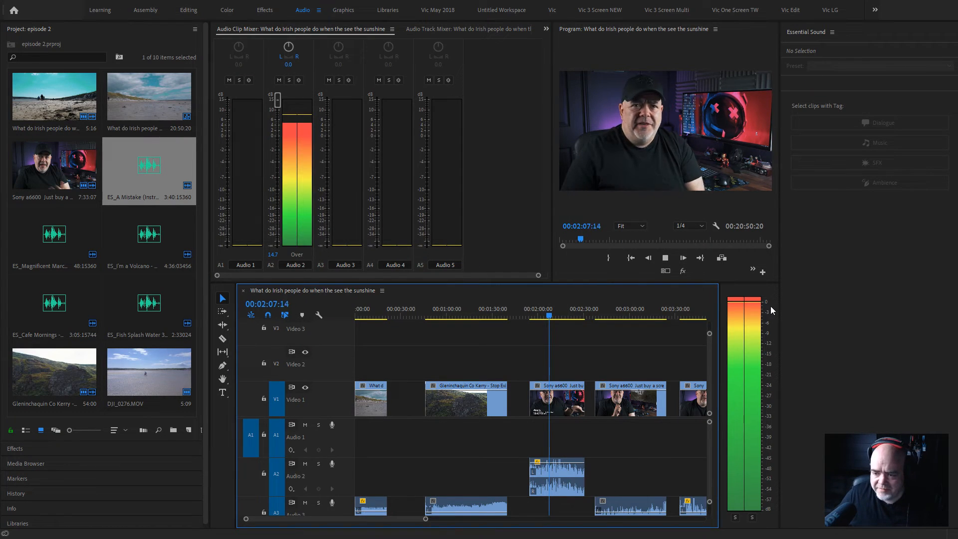
key(space)
Set the first Sony a6600 clip's Audio 2 volume to -2.3 dB in the Audio Clip Mixer and play the clip
key(d)
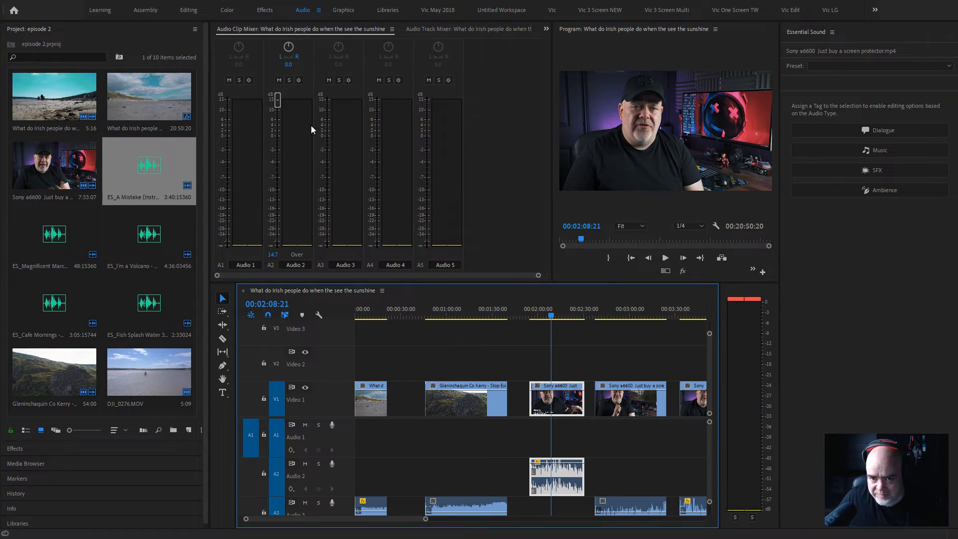
drag(276, 102, 275, 152)
key(space)
key(space)
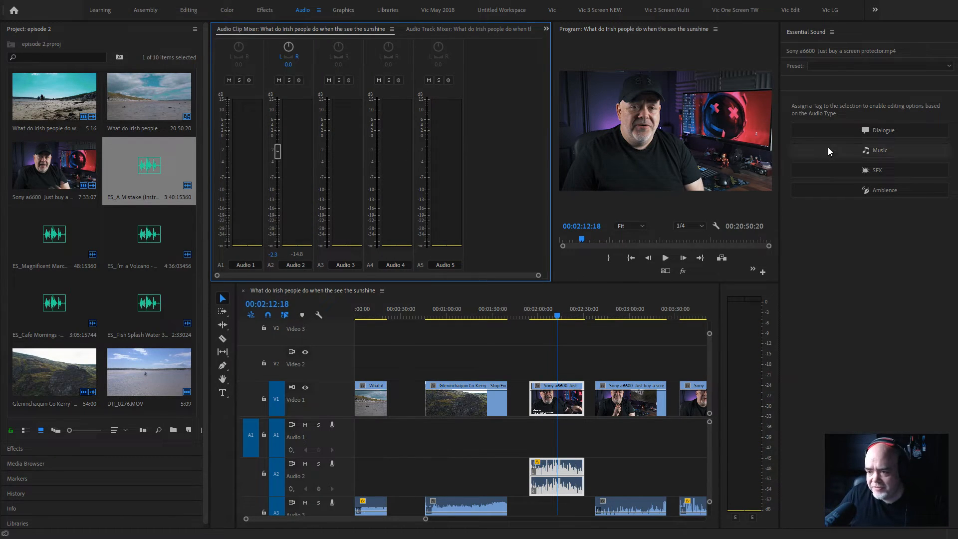
Tag the first Sony a6600 clip as Dialogue in Essential Sound, apply the Podcast Voice preset and play it
click(833, 134)
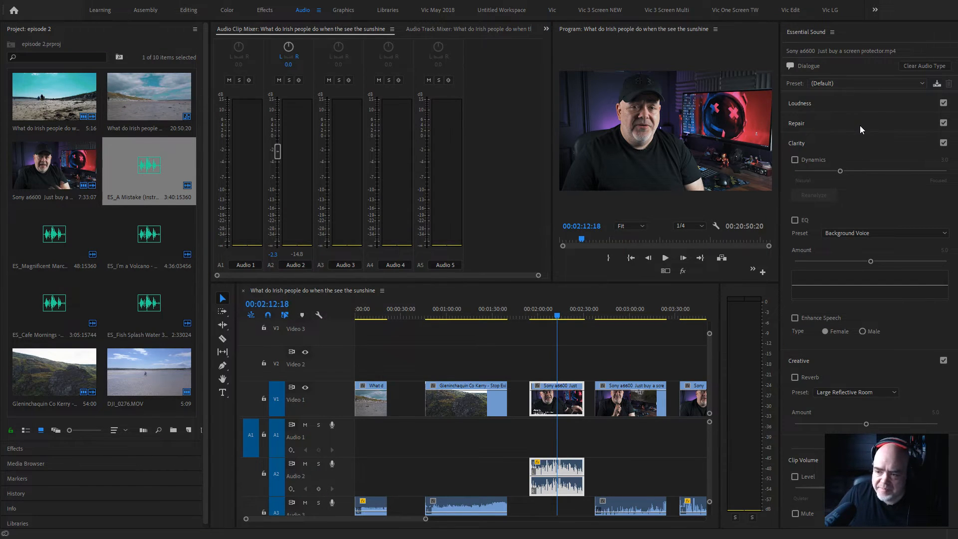
click(854, 271)
key(space)
key(space)
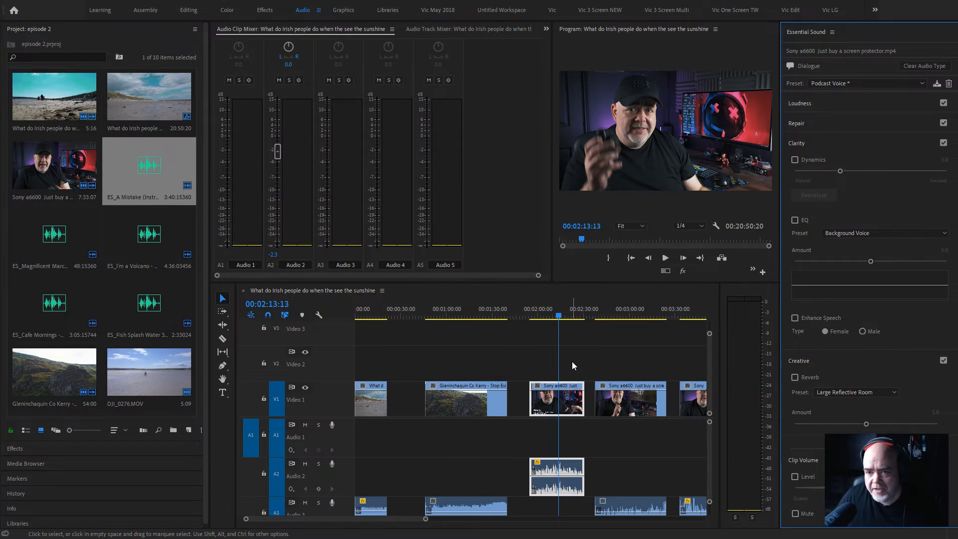
Switch to the Vic workspace, find the Treble audio effect and apply it to the first Sony a6600 clip's audio on Audio 2
click(549, 14)
click(249, 29)
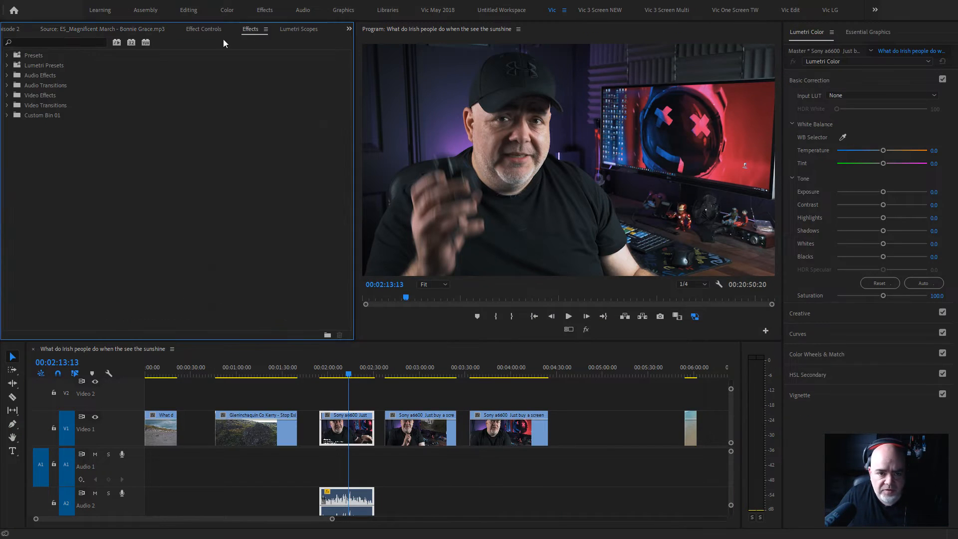
text(treble)
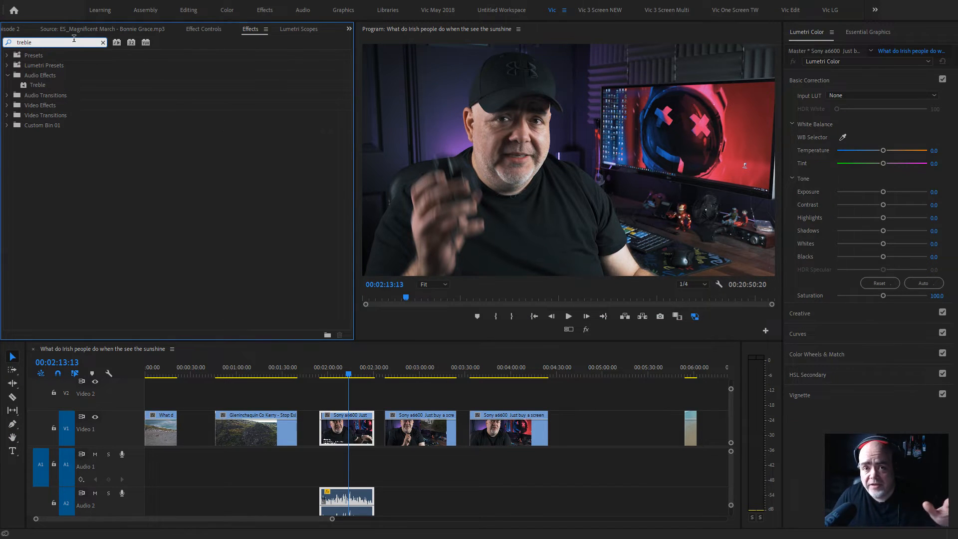
click(37, 86)
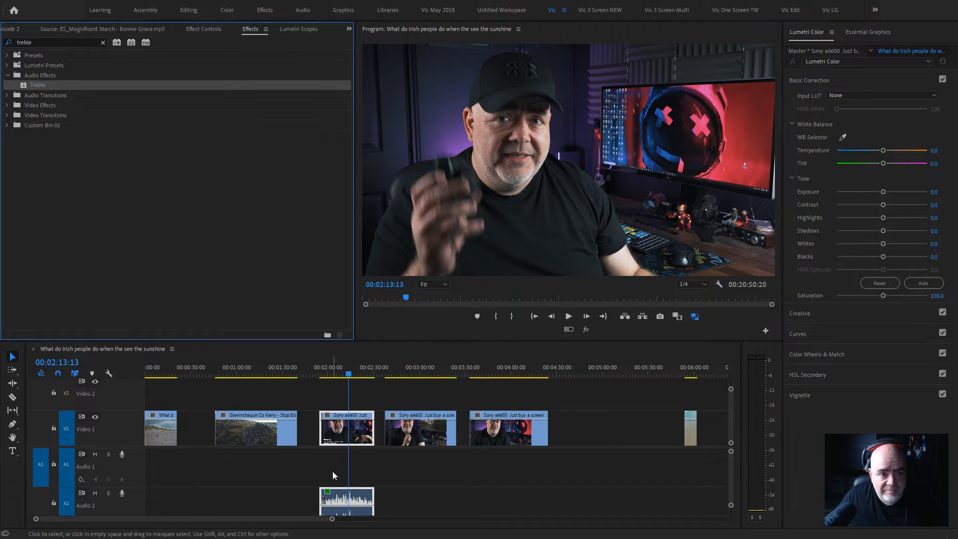
Set the Treble effect's Boost to 24.0 dB in Effect Controls and play the clip to hear it
click(200, 30)
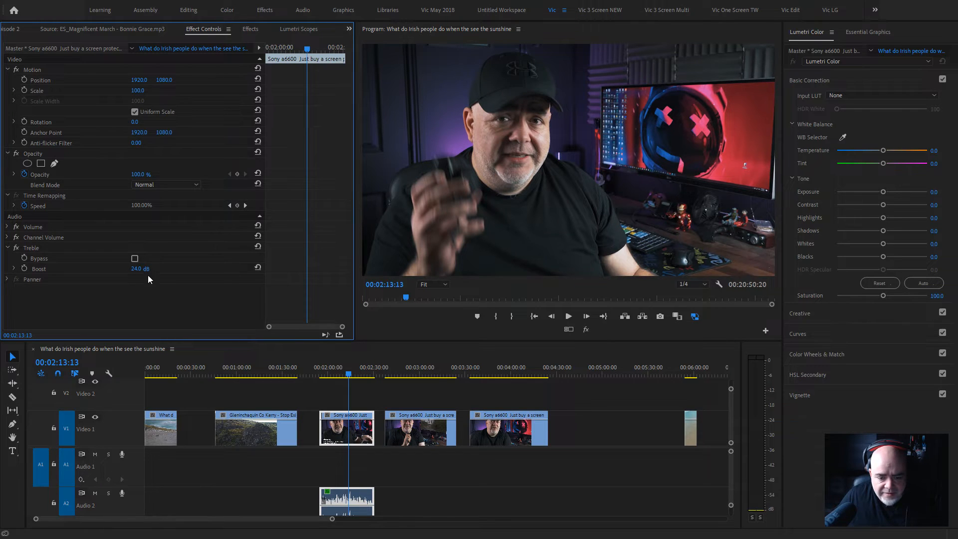
key(space)
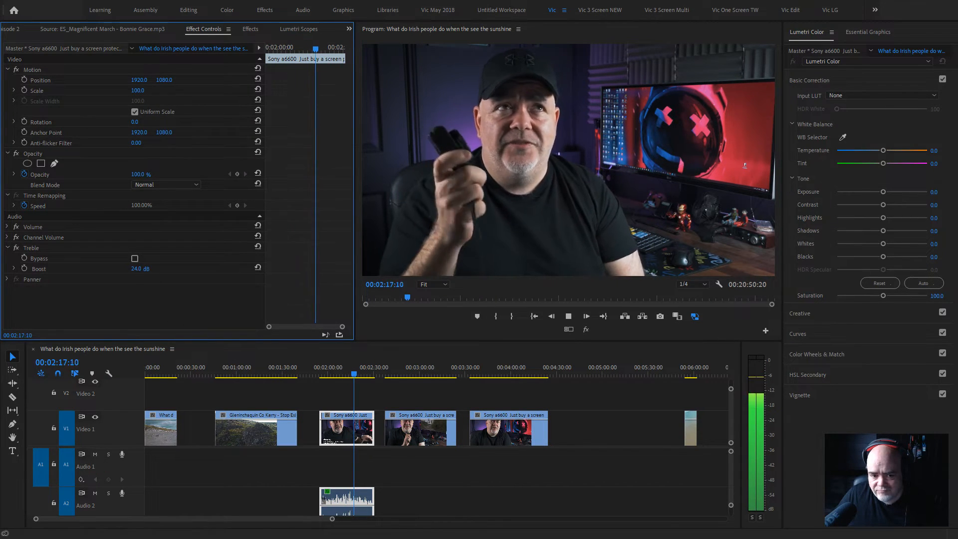
key(space)
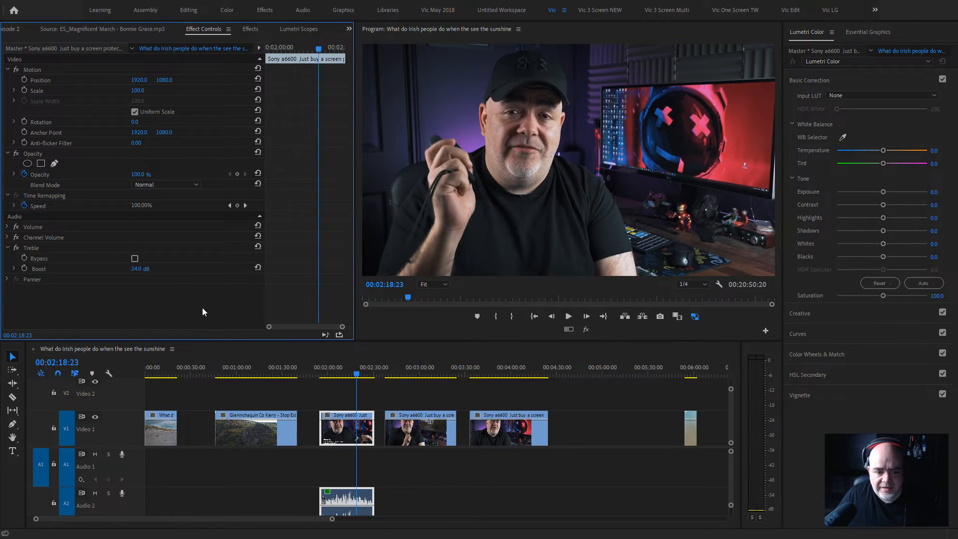
Select the Treble effect on the first Sony a6600 clip in Effect Controls
click(34, 247)
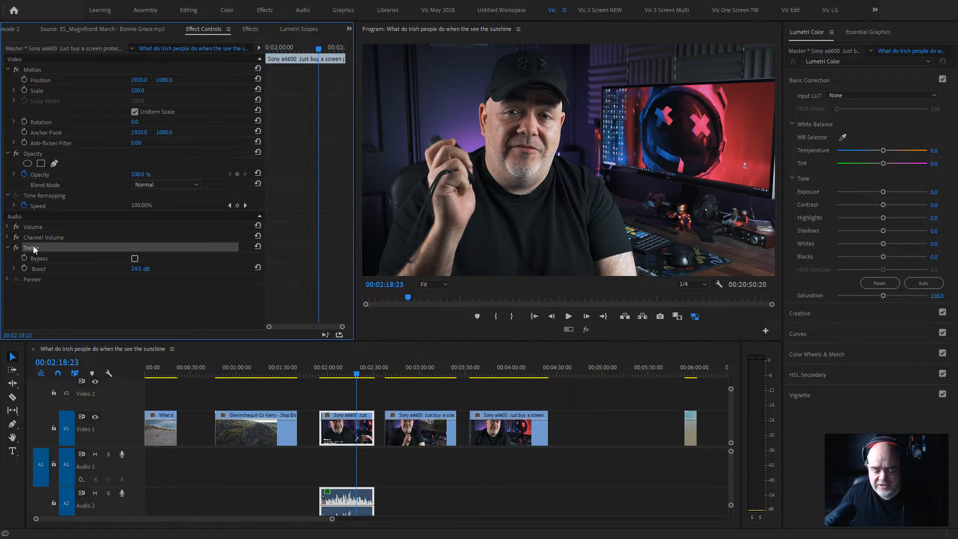